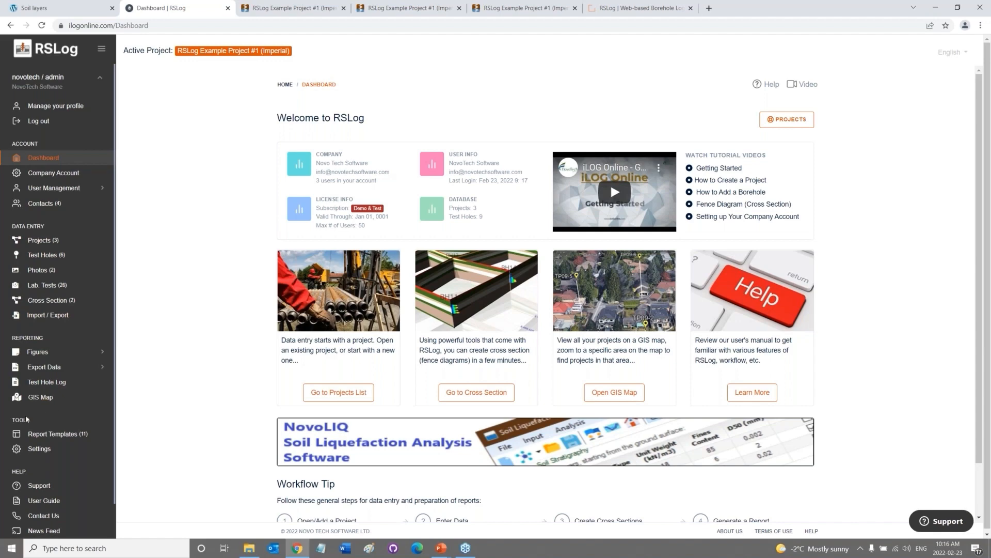
Open the Company Account page from the Account section of the sidebar.
scroll(89, 494, "down", 1)
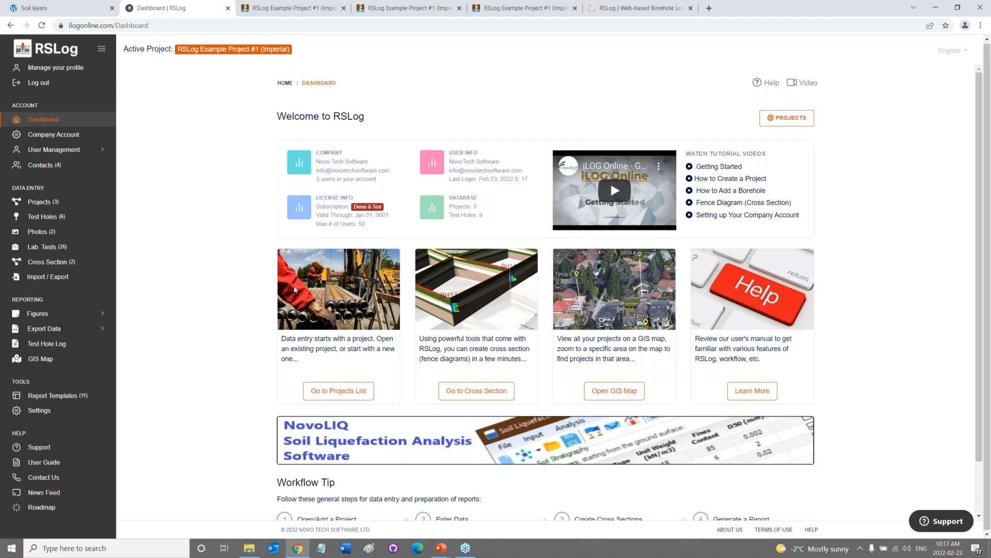
left_click(71, 135)
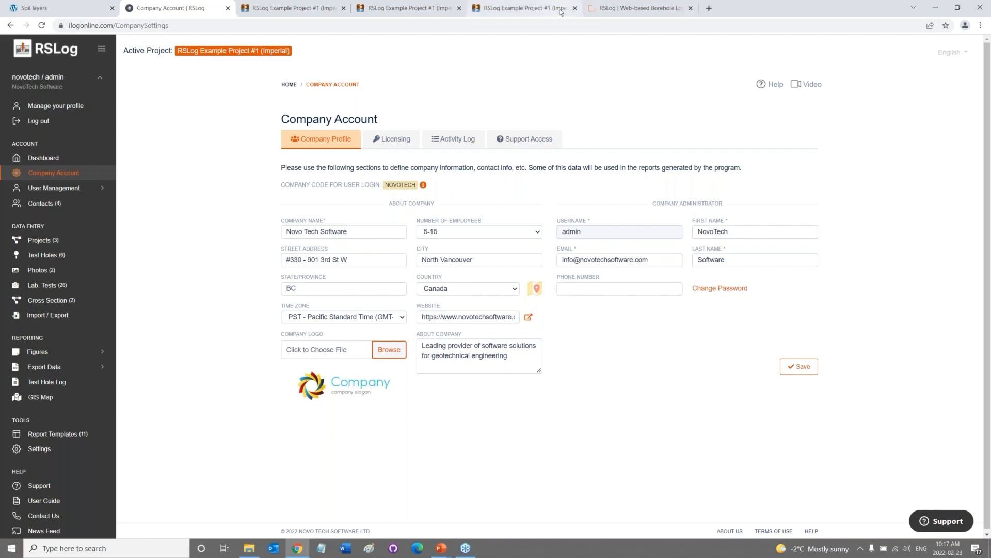
Check the Licensing and Activity Log tabs, then open Roles under User Management.
left_click(411, 139)
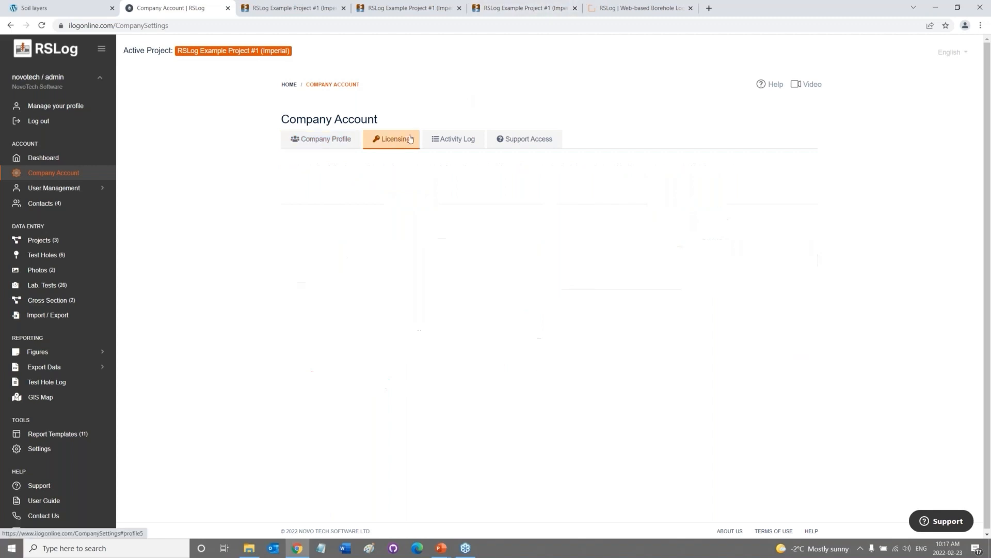
left_click(439, 138)
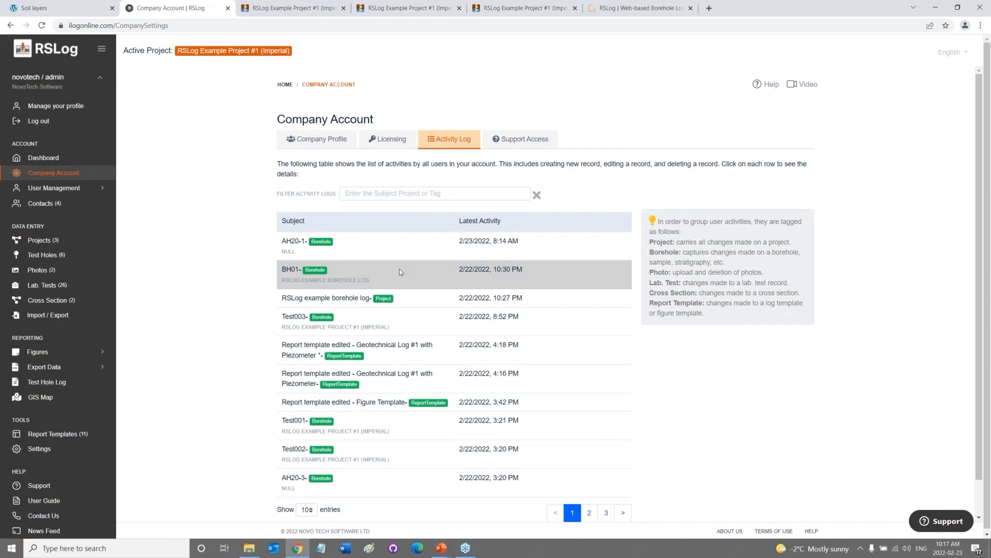
left_click(67, 190)
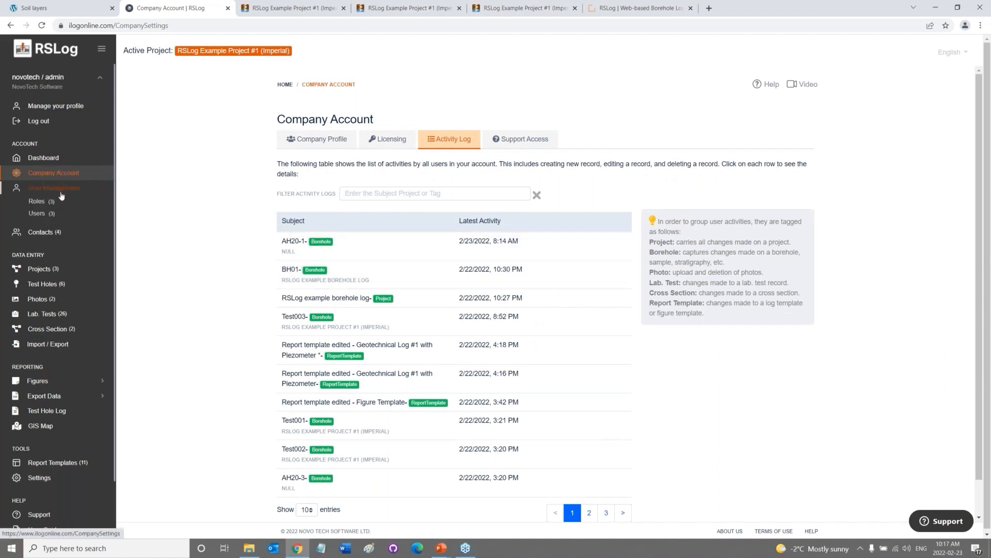
left_click(49, 201)
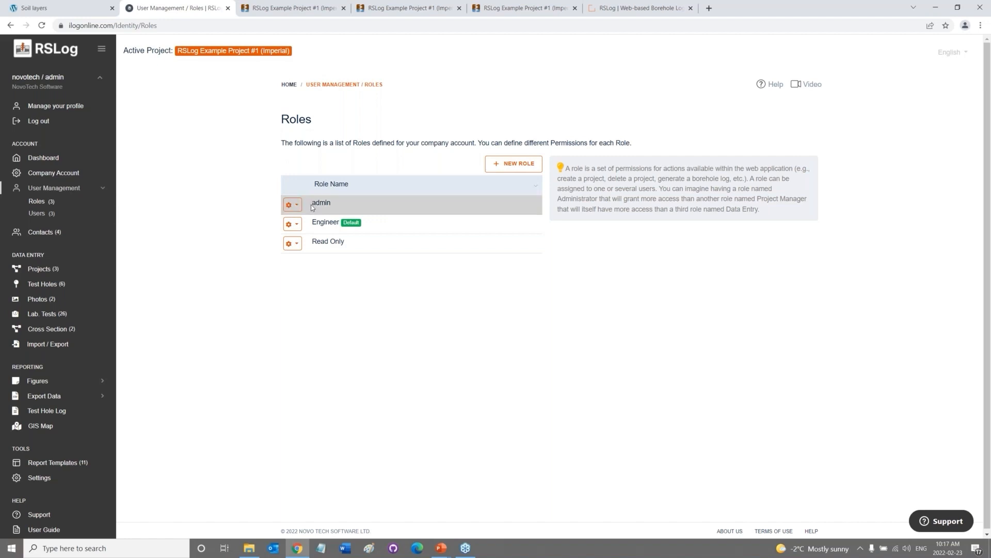
Open the Engineer role's permissions and browse to the Report Templates section.
left_click(297, 226)
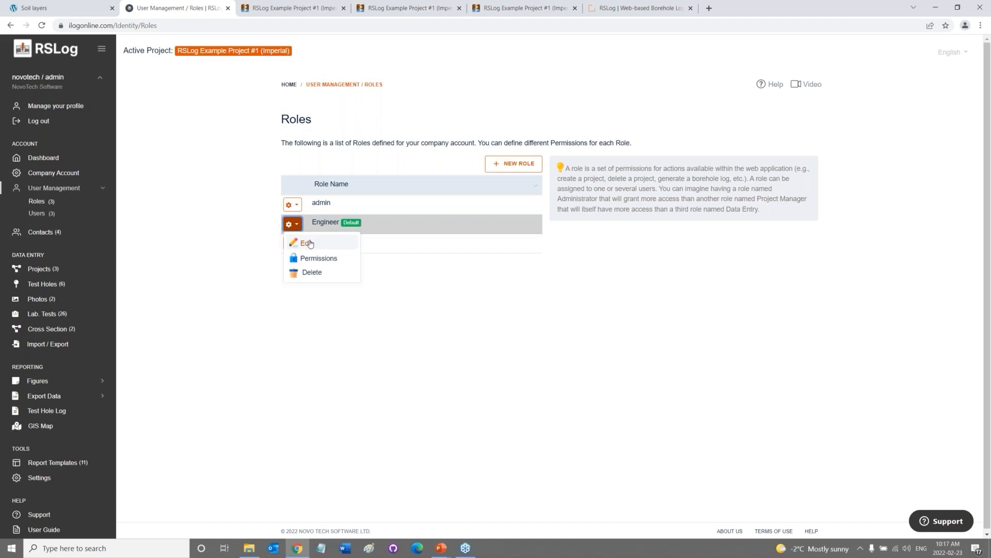
left_click(325, 259)
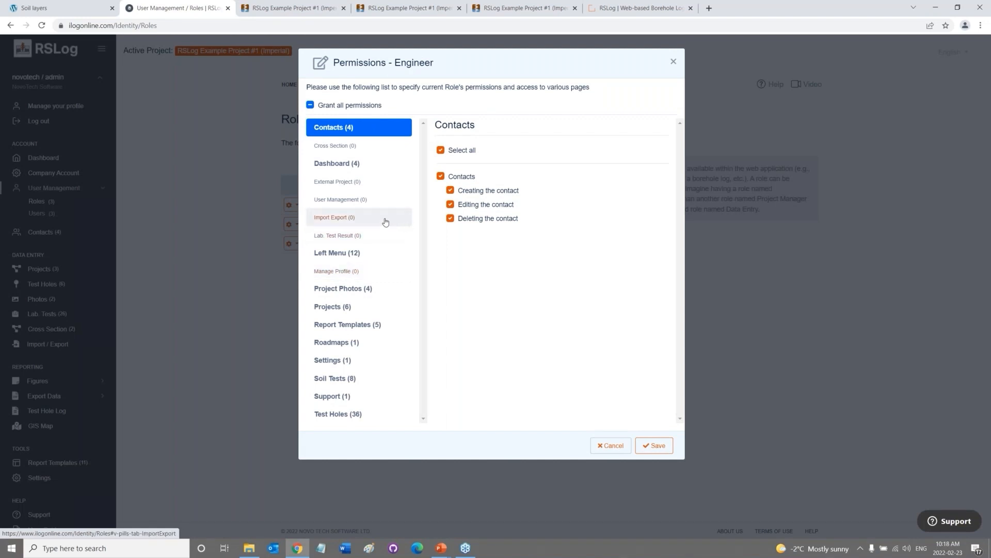
left_click(372, 254)
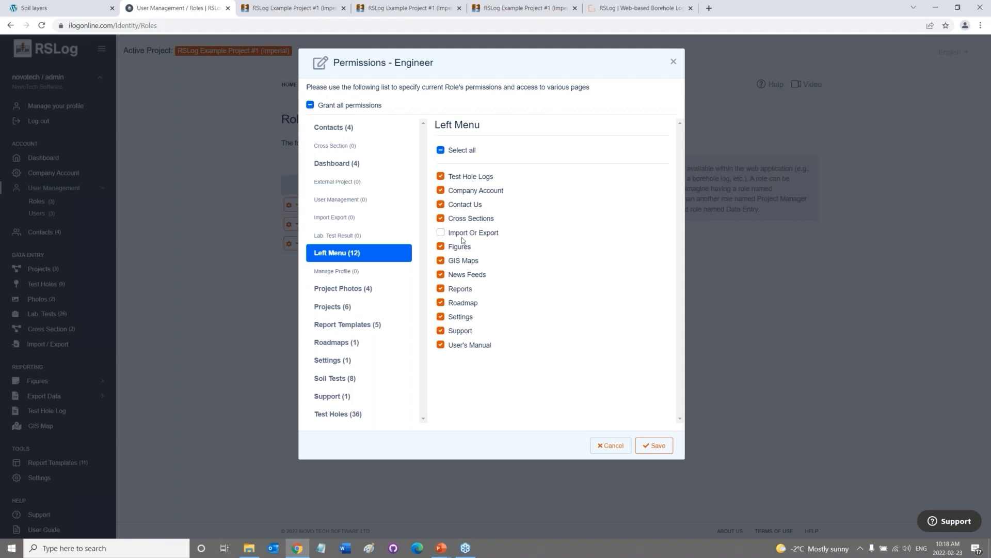
left_click(377, 324)
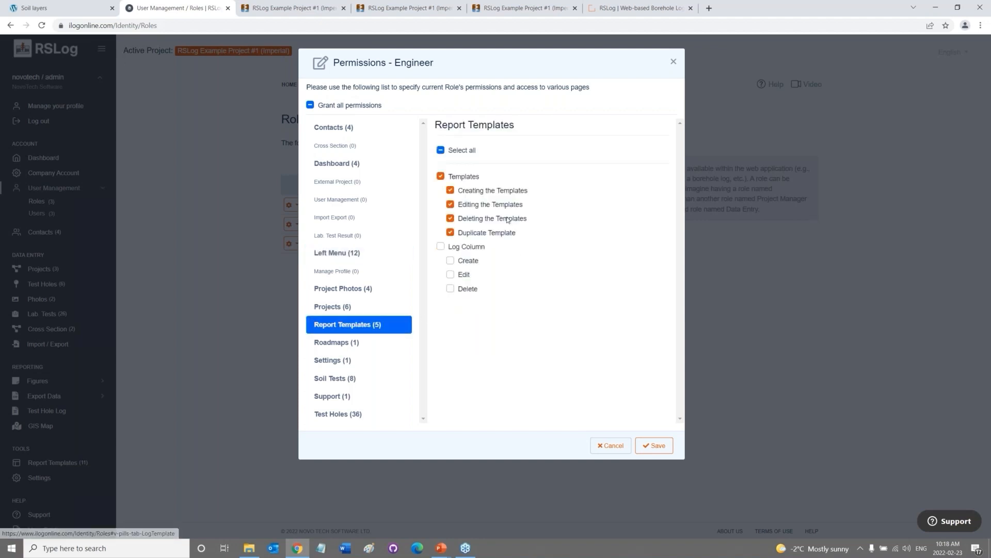
left_click(388, 293)
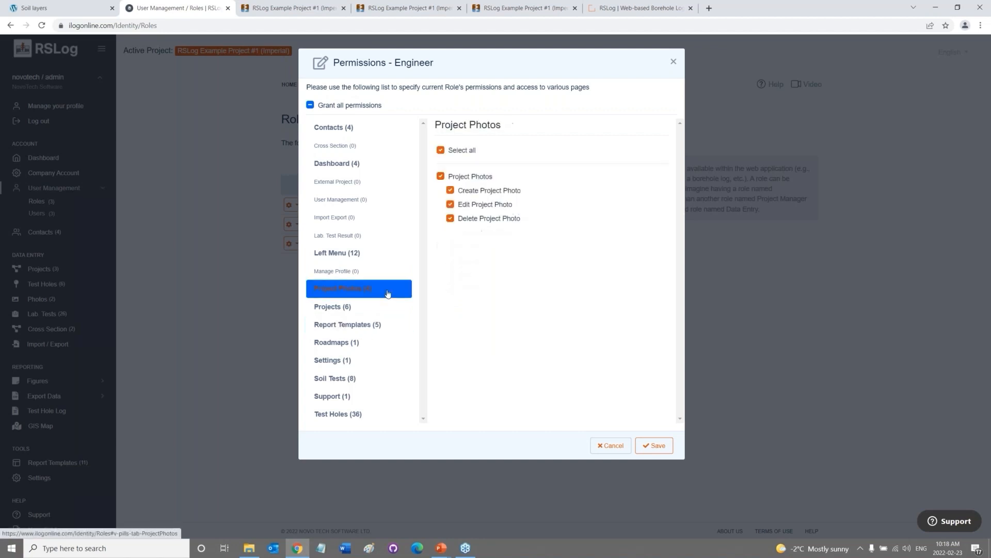
left_click(376, 325)
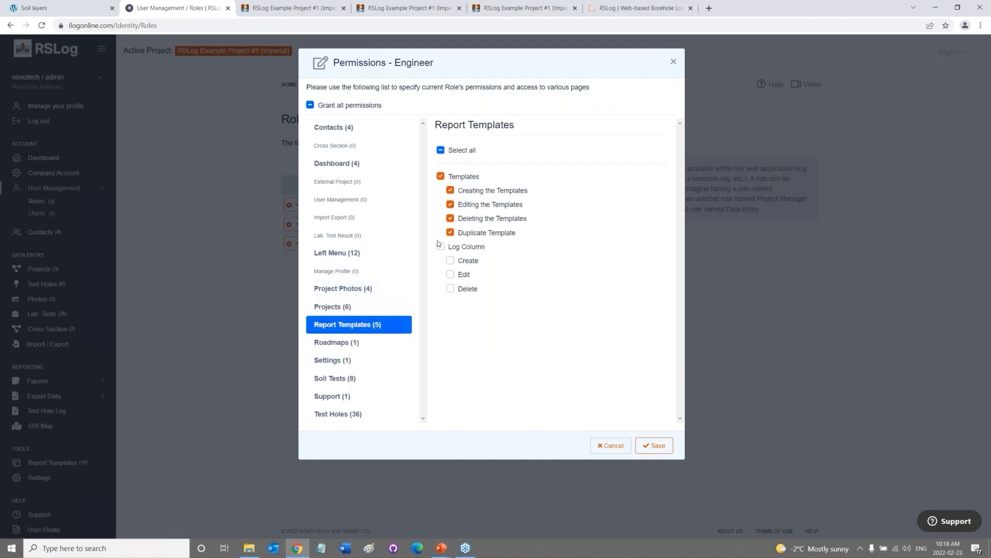
Allow Engineer to create, edit and delete log columns, save, and open the Users list.
left_click(440, 246)
left_click(449, 260)
left_click(452, 289)
left_click(660, 444)
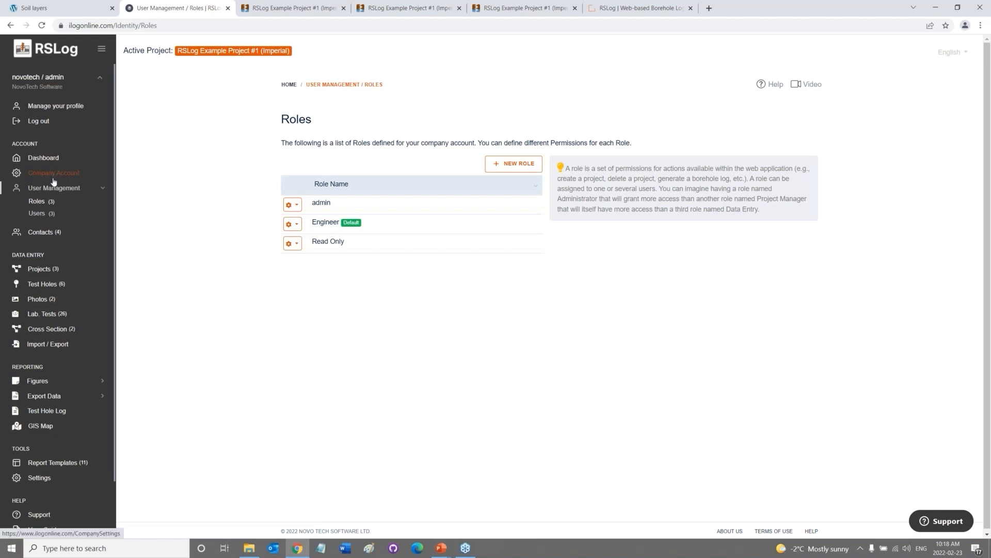
left_click(42, 212)
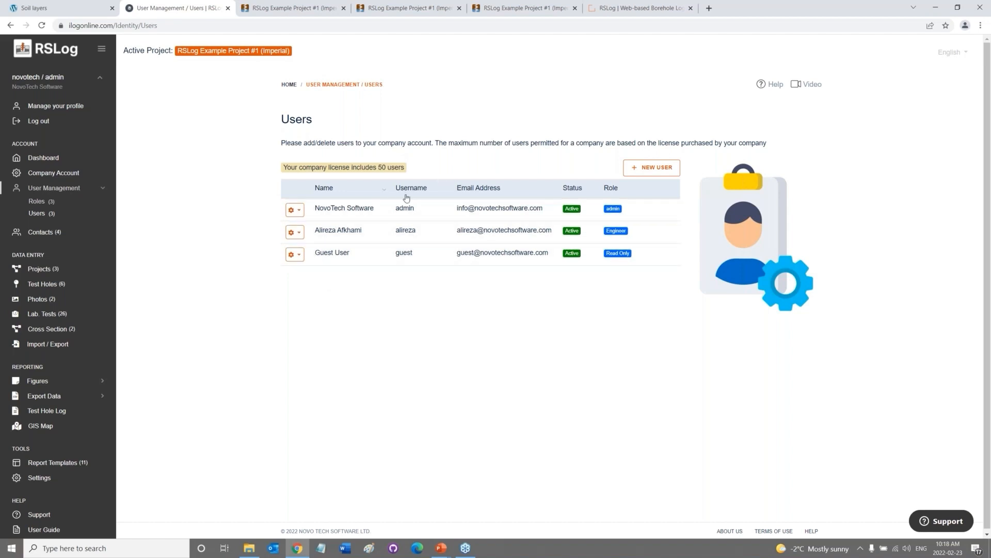
Review the 50-user licence notice on the Users page, then open Contacts and Projects.
left_click_drag(405, 167, 299, 167)
left_click(386, 167)
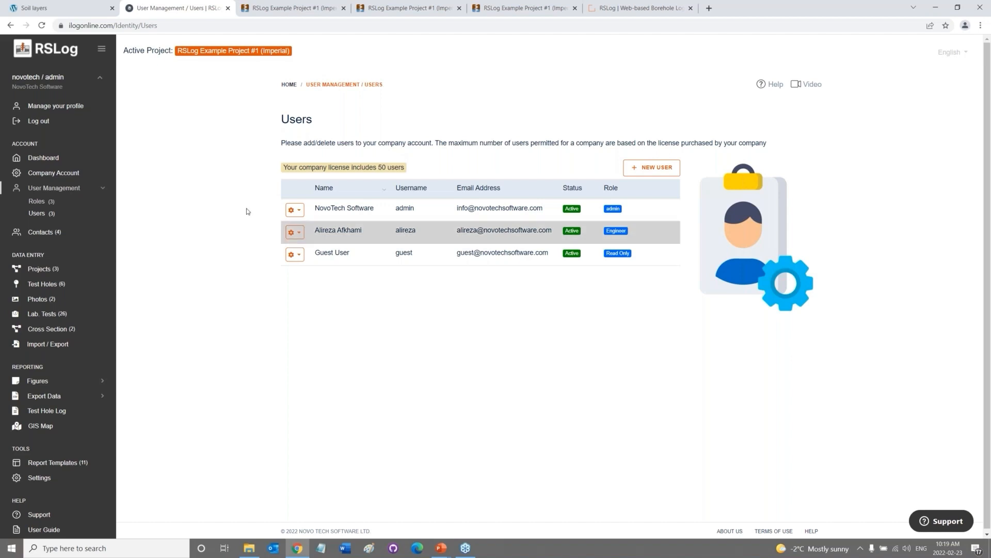
left_click(47, 232)
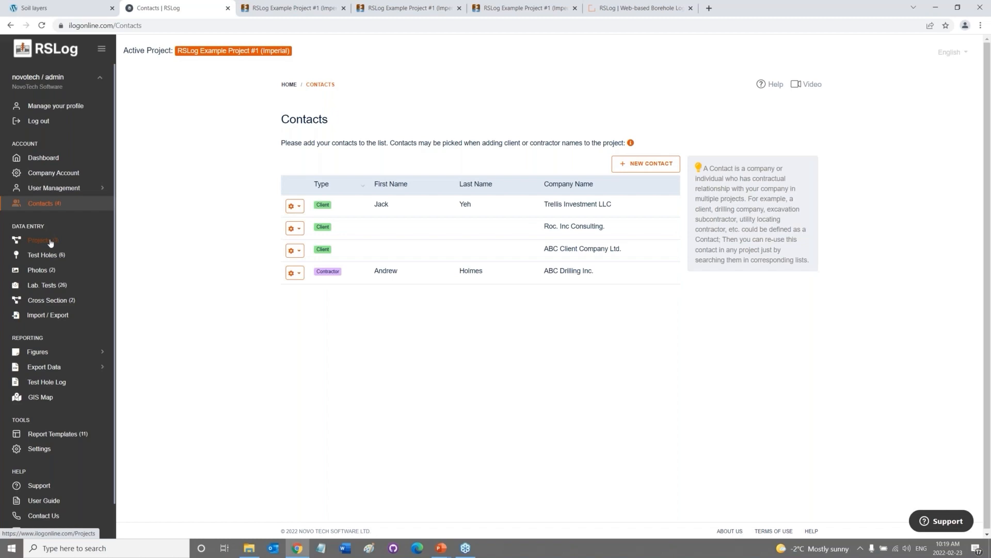
left_click(50, 241)
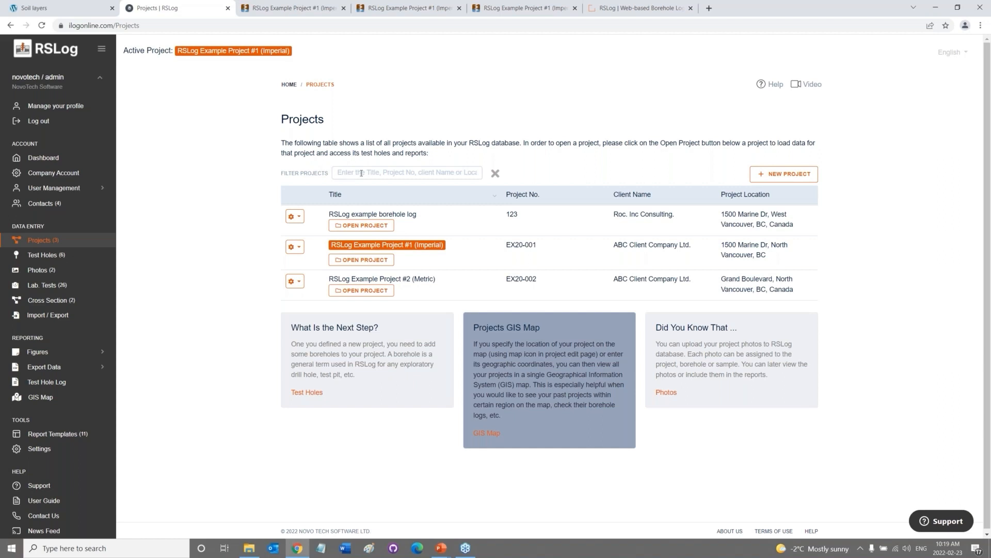
Edit the Imperial example project's info and preview its site location on the map, discarding map changes.
left_click(295, 247)
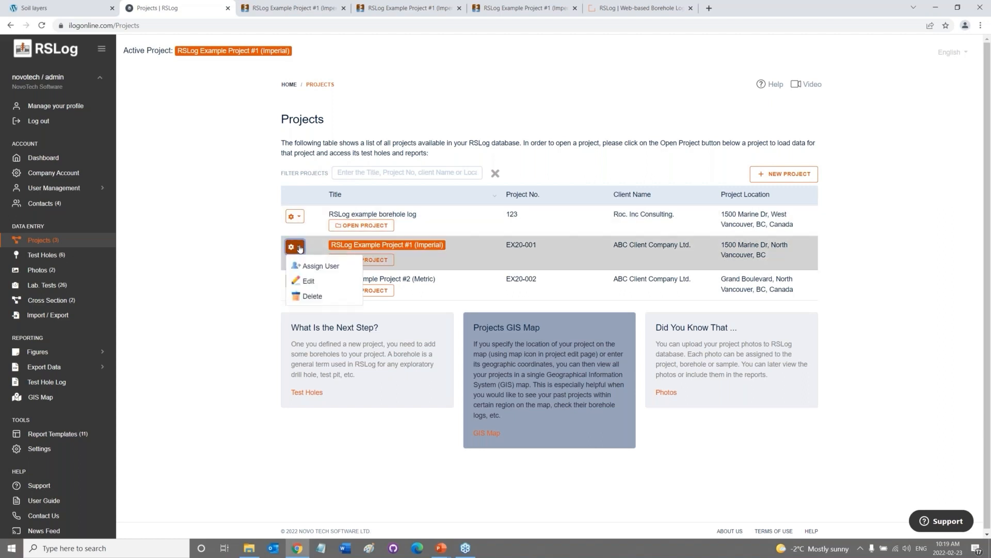
left_click(308, 280)
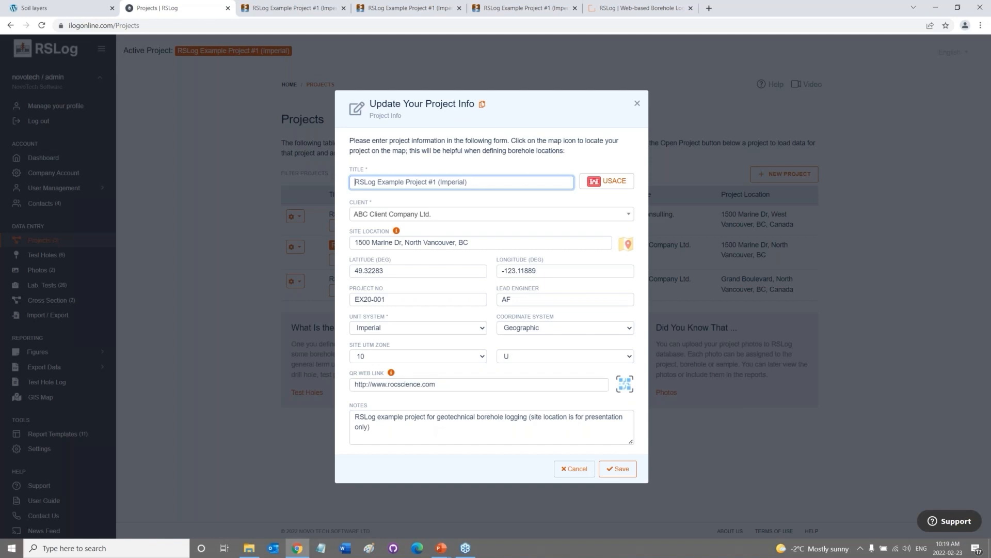
left_click(524, 241)
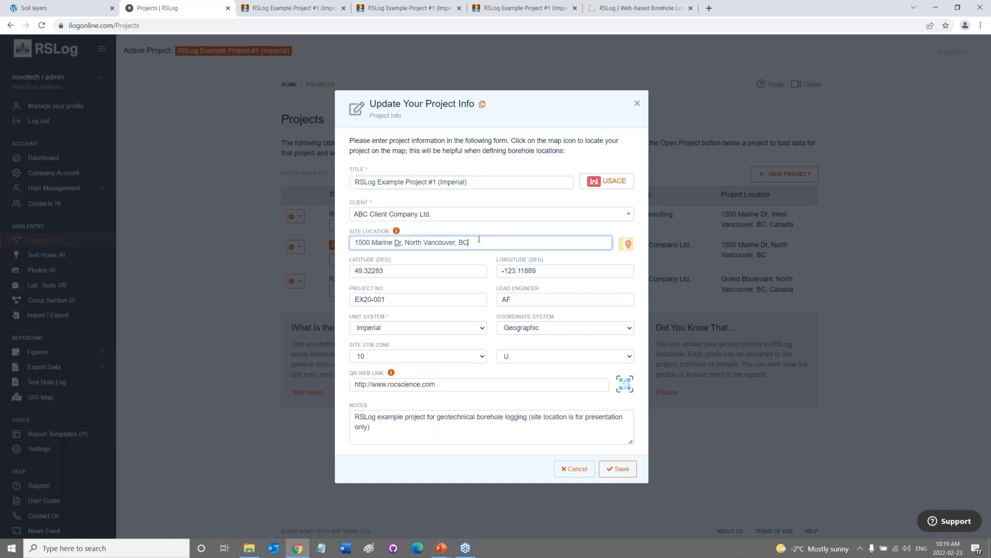
left_click(626, 248)
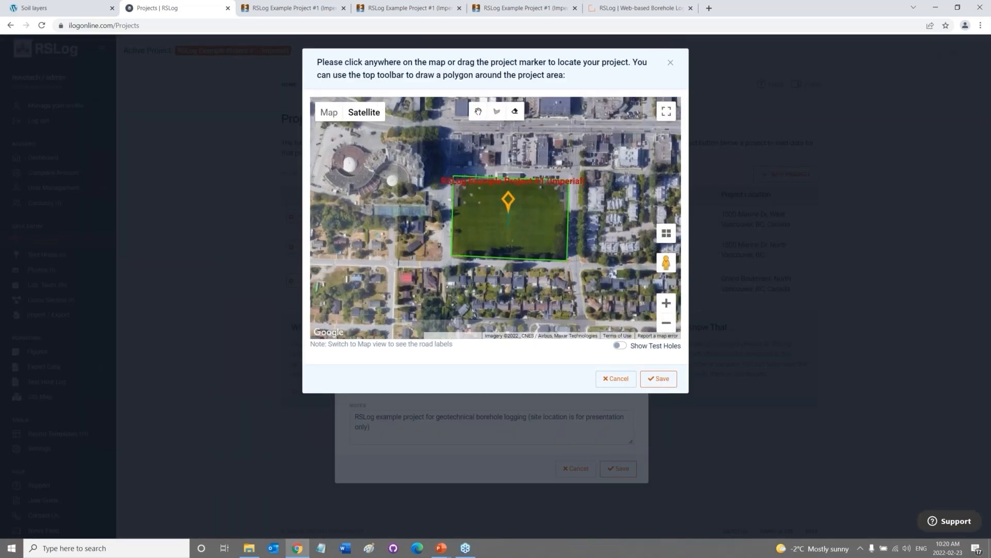
mouse_move(549, 233)
left_mouse_down()
mouse_move(528, 231)
mouse_move(526, 241)
left_mouse_up()
mouse_move(492, 212)
left_mouse_down()
mouse_move(571, 148)
mouse_move(621, 157)
mouse_move(611, 219)
mouse_move(492, 210)
left_mouse_up()
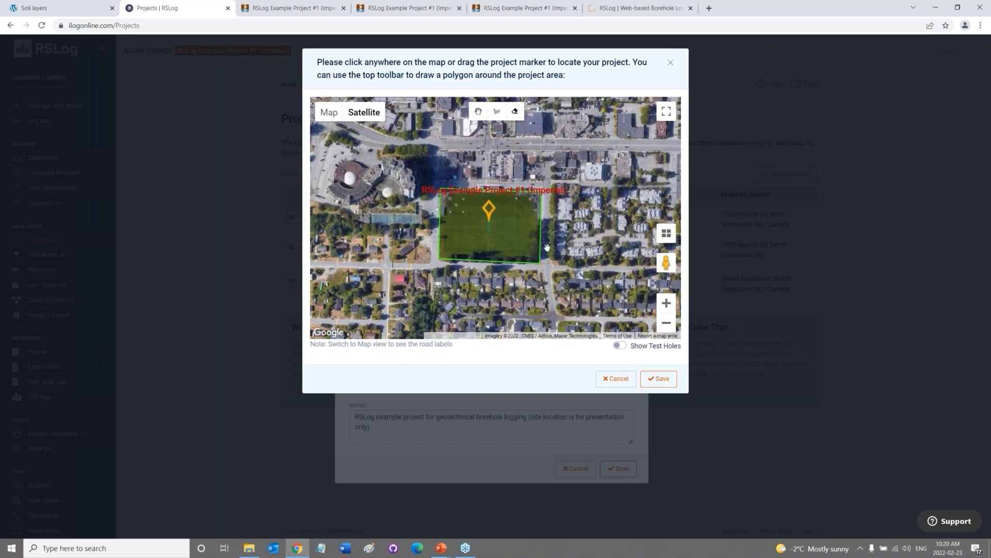
left_click(620, 381)
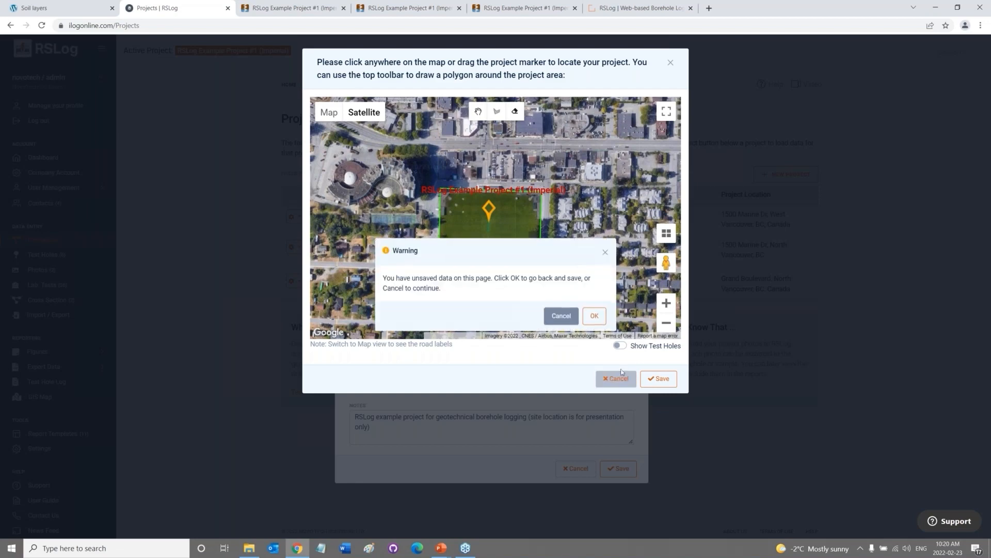
left_click(562, 317)
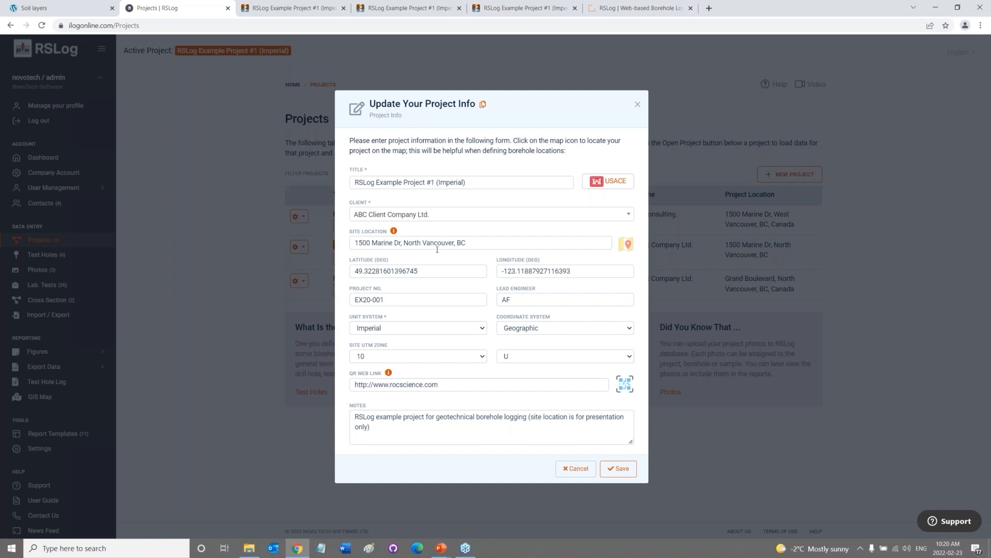
Check the latitude, keep Imperial units and Geographic coordinates, then close without saving.
left_click_drag(439, 270, 357, 282)
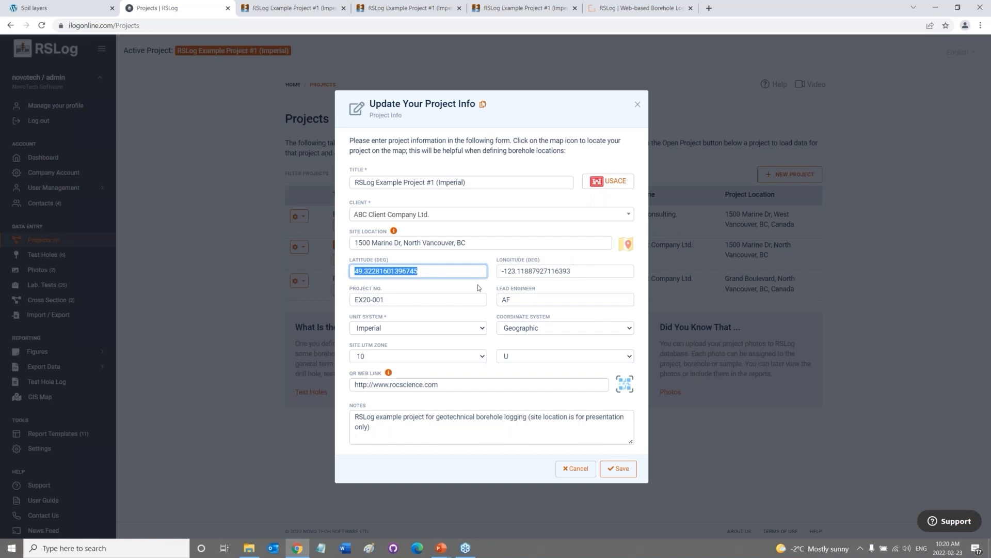
left_click(447, 331)
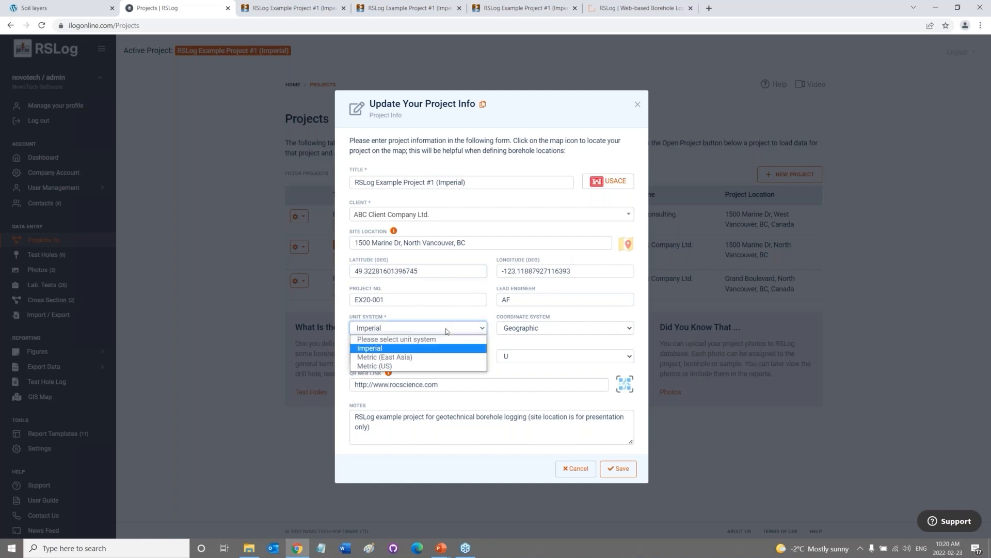
left_click(446, 331)
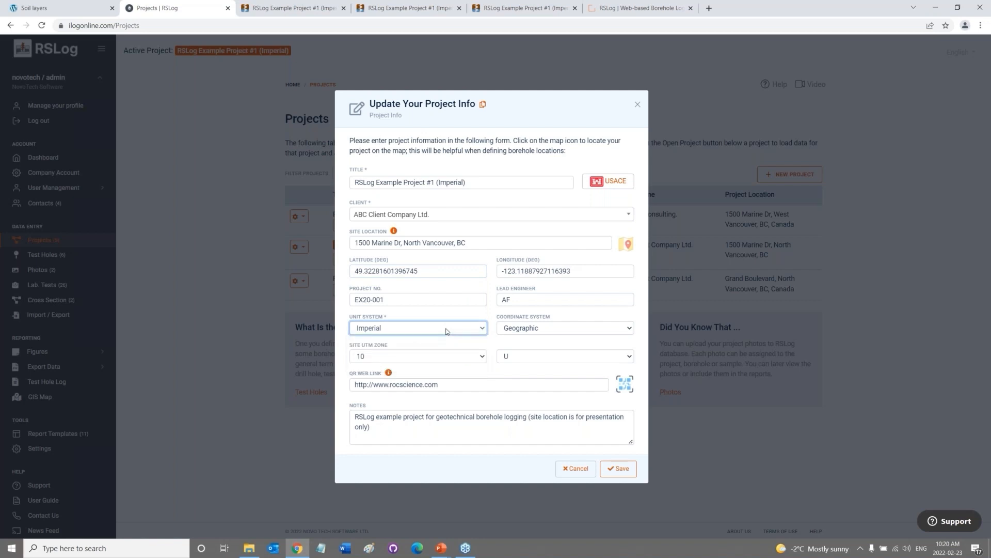
left_click(516, 330)
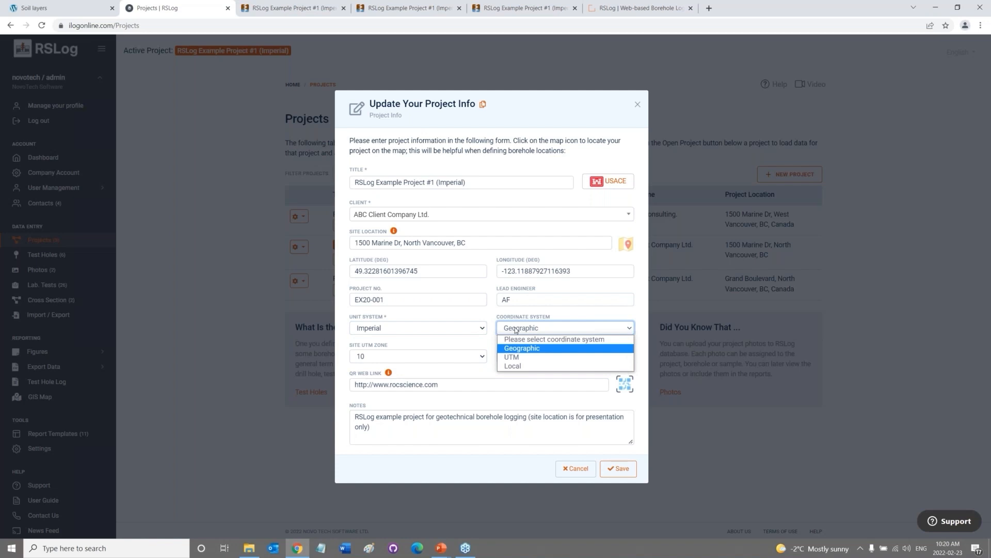
left_click(516, 330)
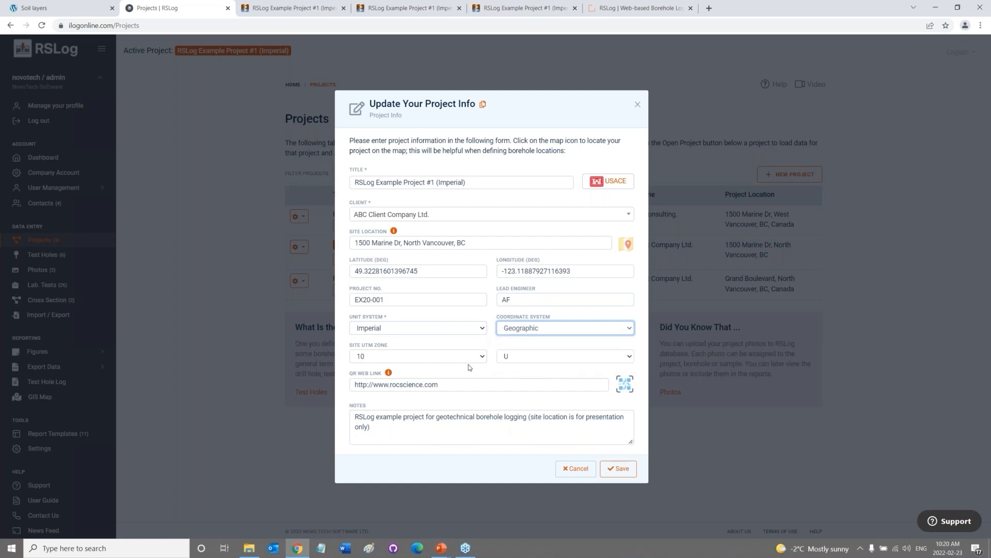
left_click(567, 471)
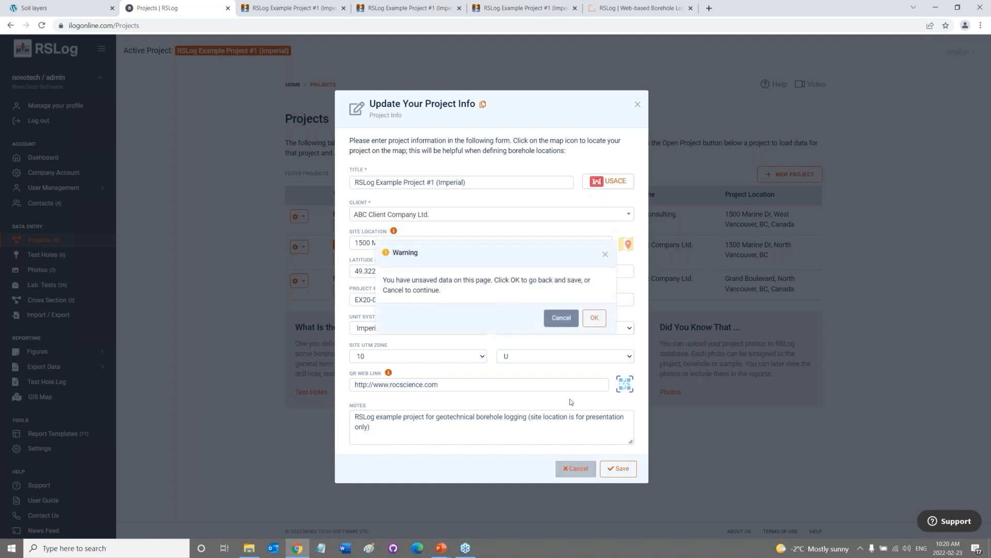
left_click(564, 323)
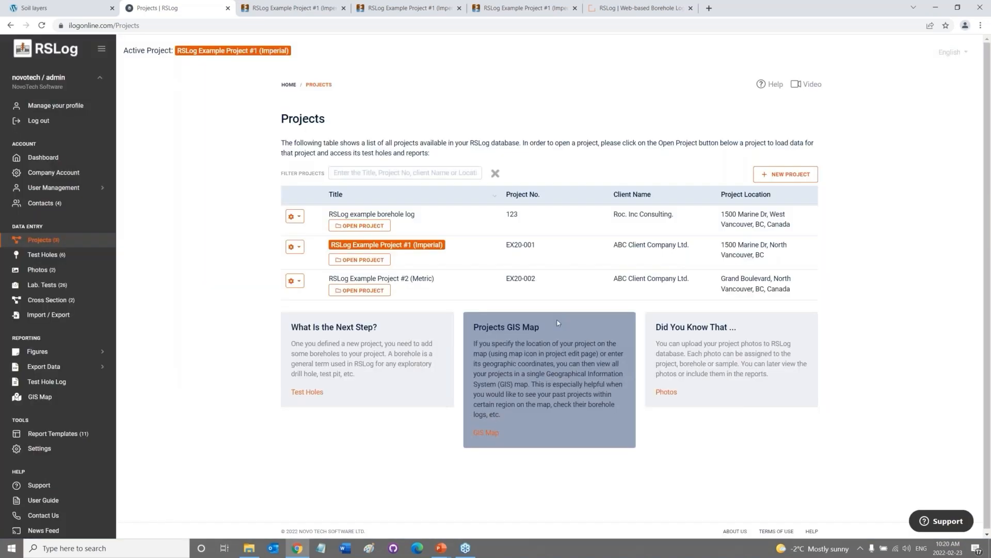
Edit test hole AH20-1, keep its type as Drill Hole, and open its placement map.
left_click(49, 255)
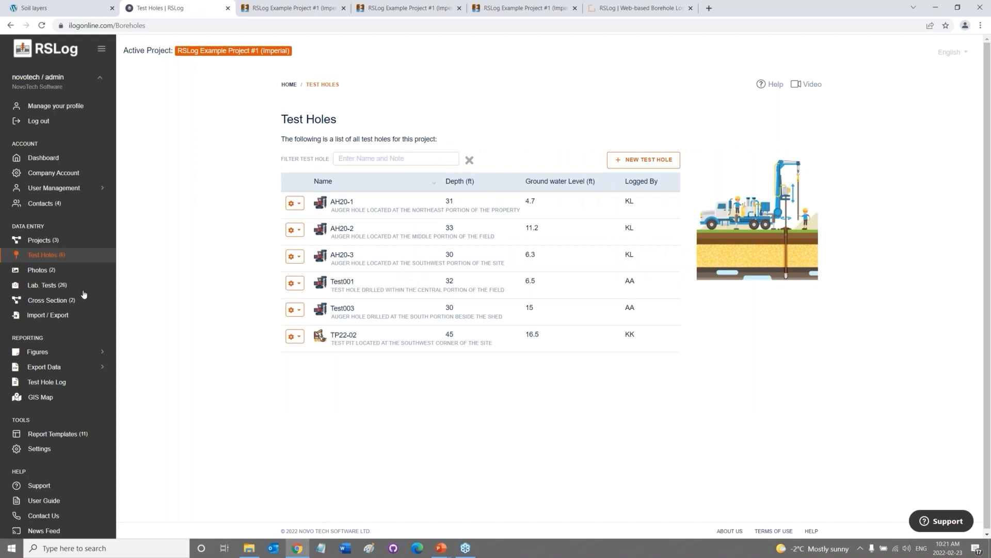
left_click(302, 201)
left_click(312, 220)
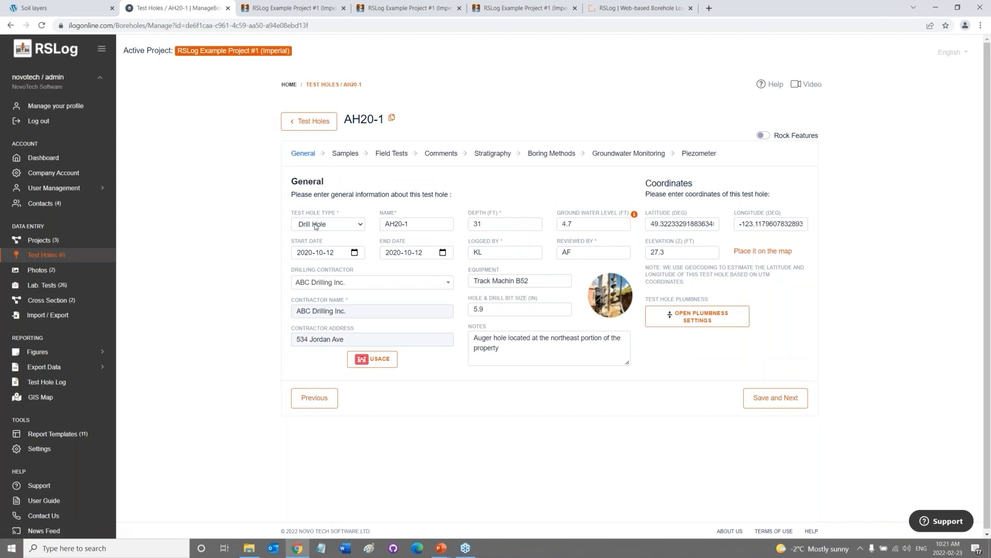
left_click(315, 225)
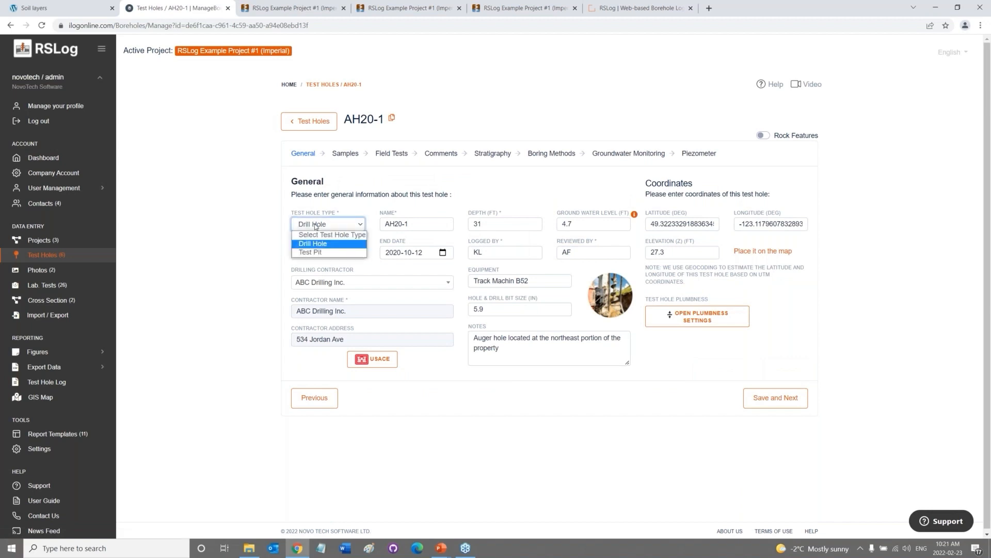
left_click(315, 225)
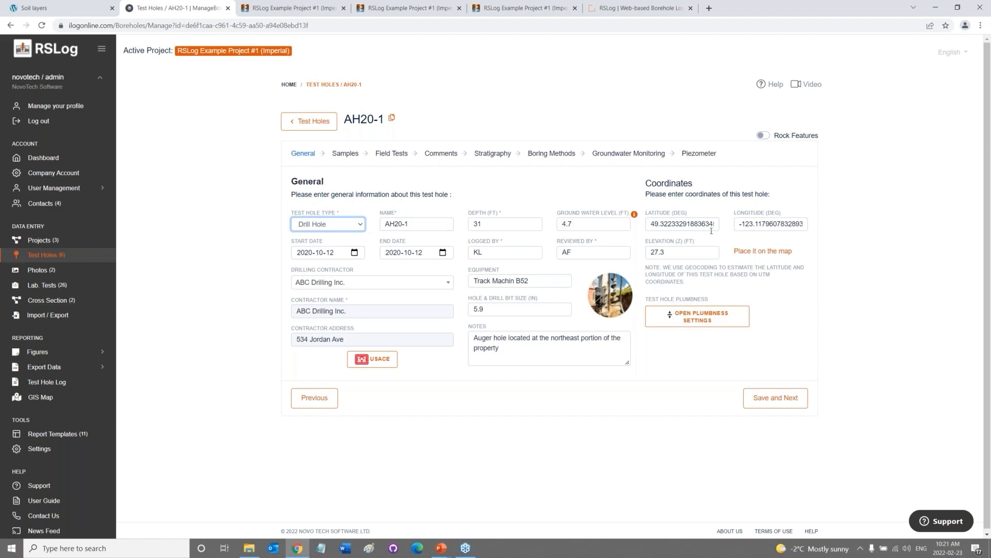
left_click(763, 252)
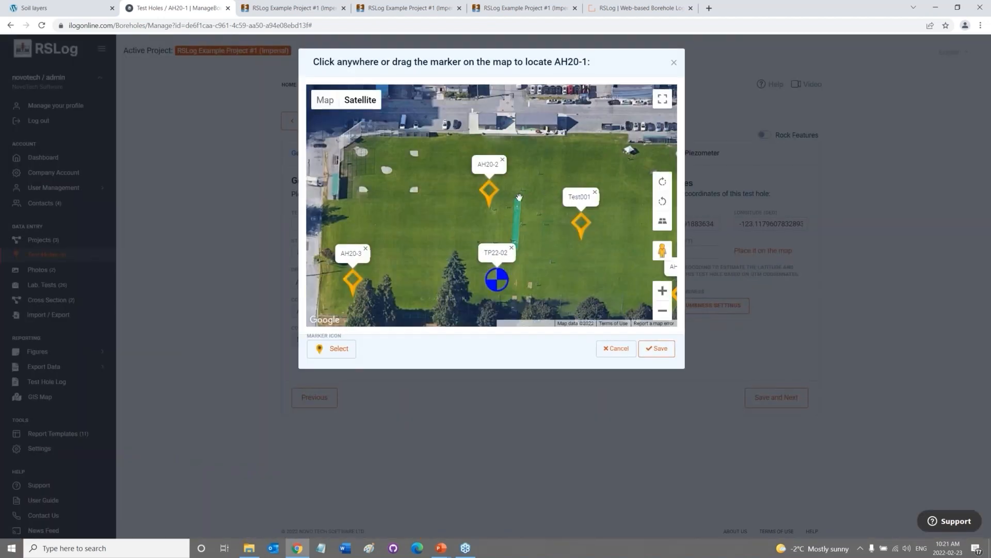
Zoom and pan the satellite map to view the site around AH20-1.
scroll(501, 196, "down", 2)
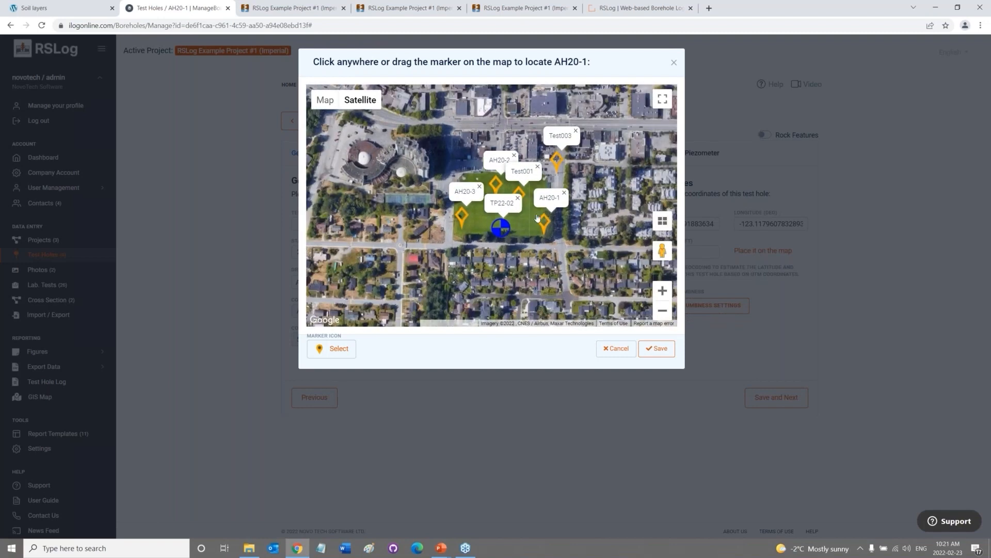
left_click_drag(531, 248, 502, 251)
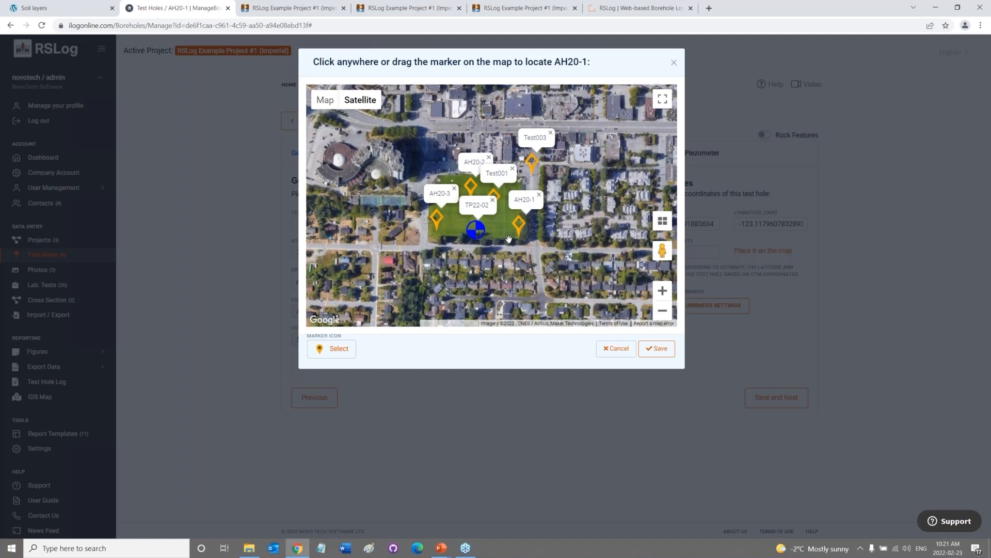
left_click_drag(554, 61, 590, 65)
left_click(593, 63)
scroll(573, 187, "up", 1)
mouse_move(449, 256)
left_mouse_down()
mouse_move(488, 251)
mouse_move(561, 271)
mouse_move(533, 244)
left_mouse_up()
scroll(488, 251, "up", 1)
scroll(587, 294, "up", 1)
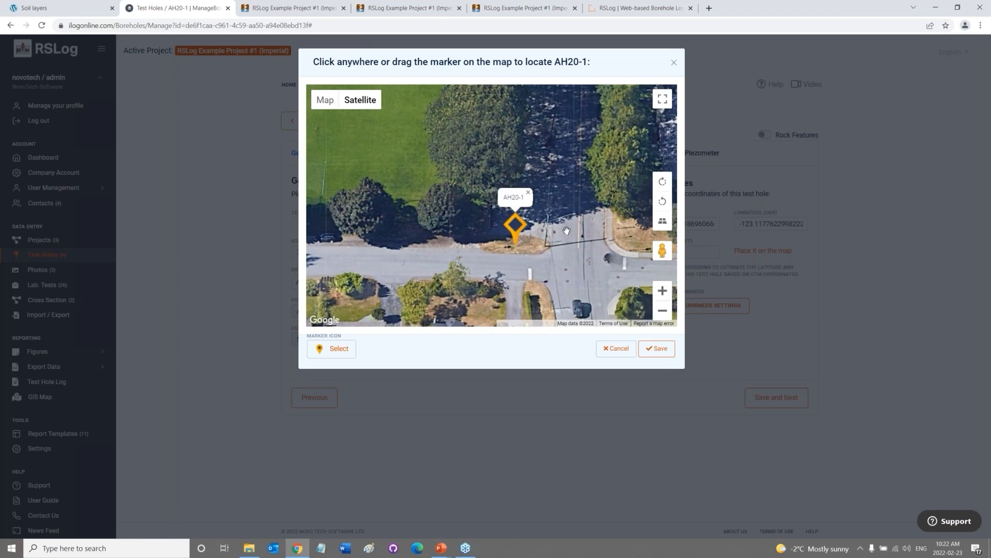
Browse the Map-tab marker icons, then close the map without saving AH20-1's location.
left_click(341, 348)
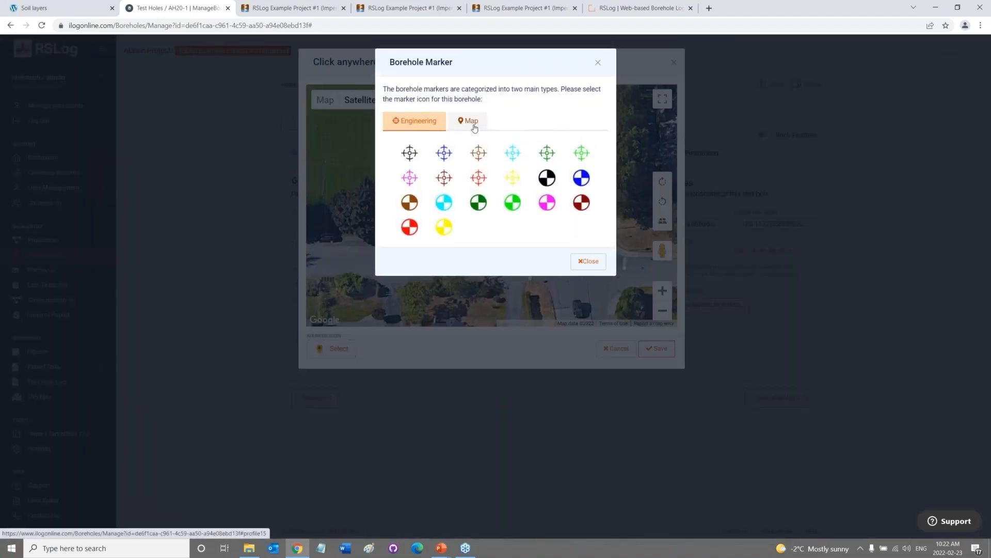
left_click(470, 120)
left_click(585, 247)
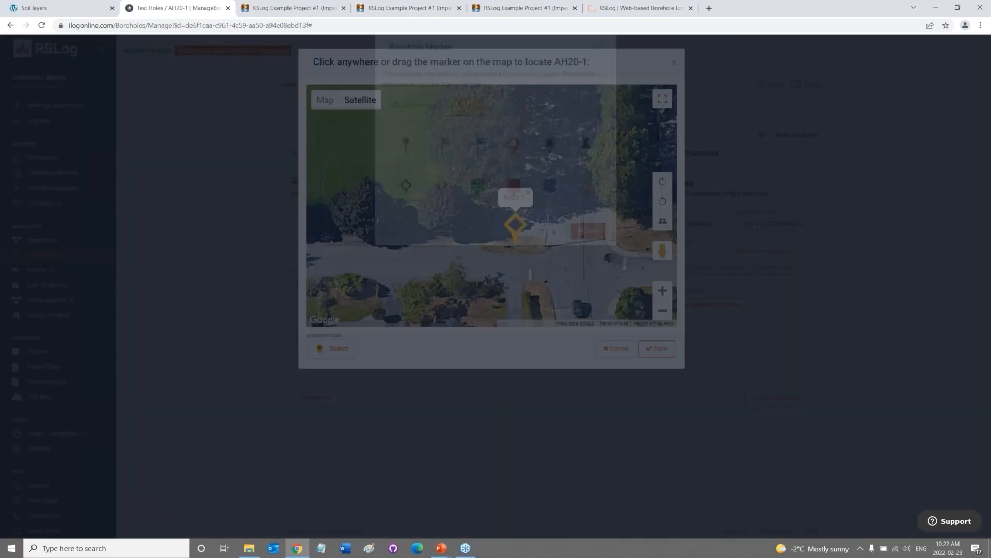
left_click(616, 349)
left_click(557, 318)
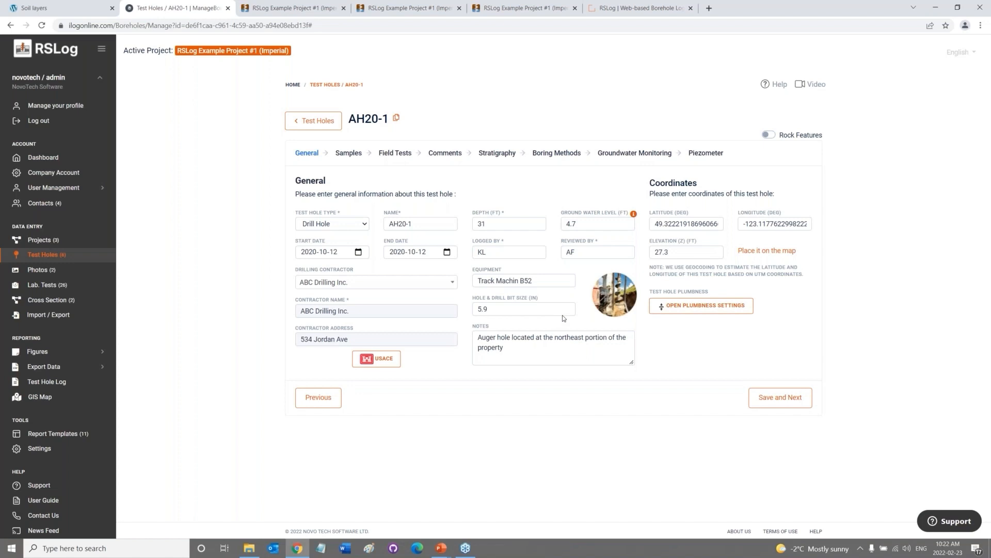
Look over AH20-1's Samples, then show its Dynamic Cone Penetration Test results.
left_click(348, 153)
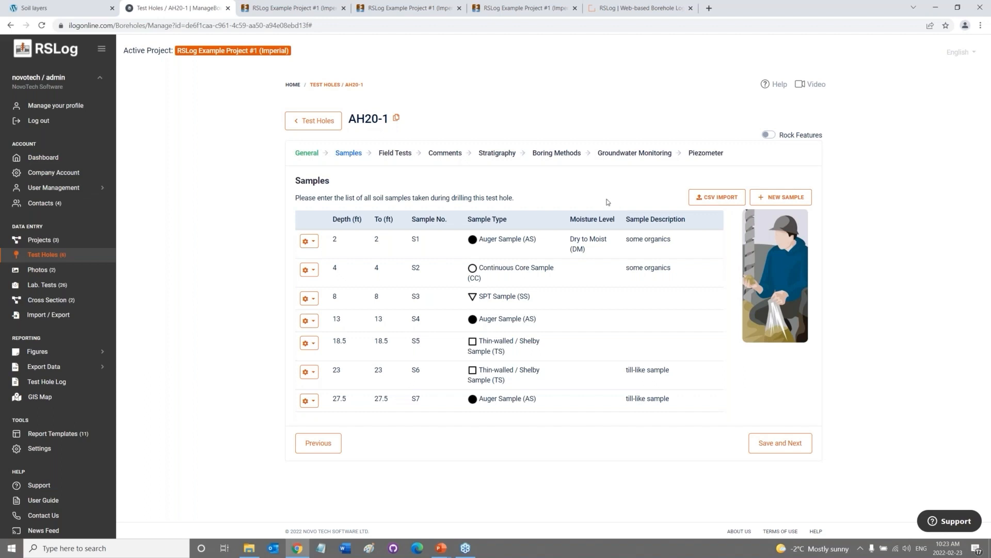
left_click(401, 153)
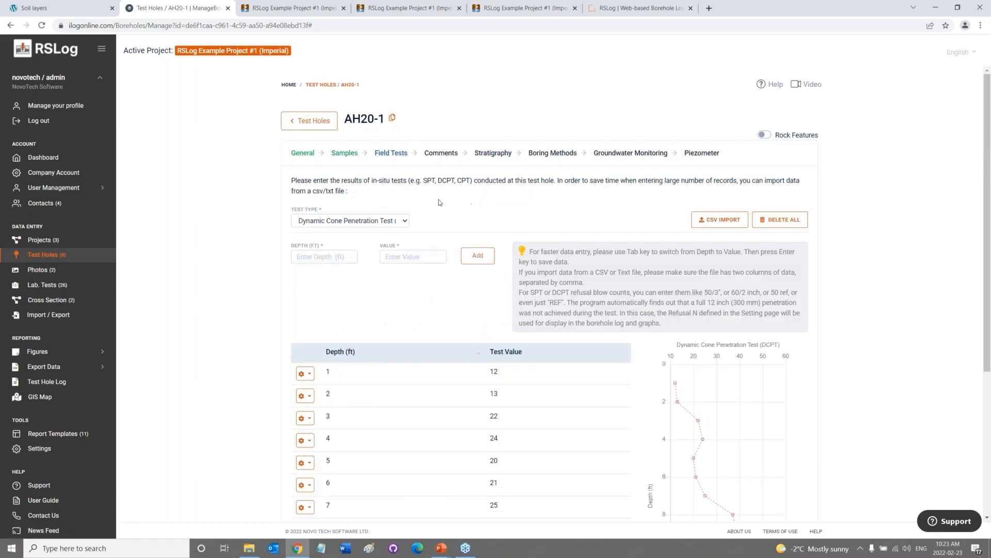
left_click(372, 225)
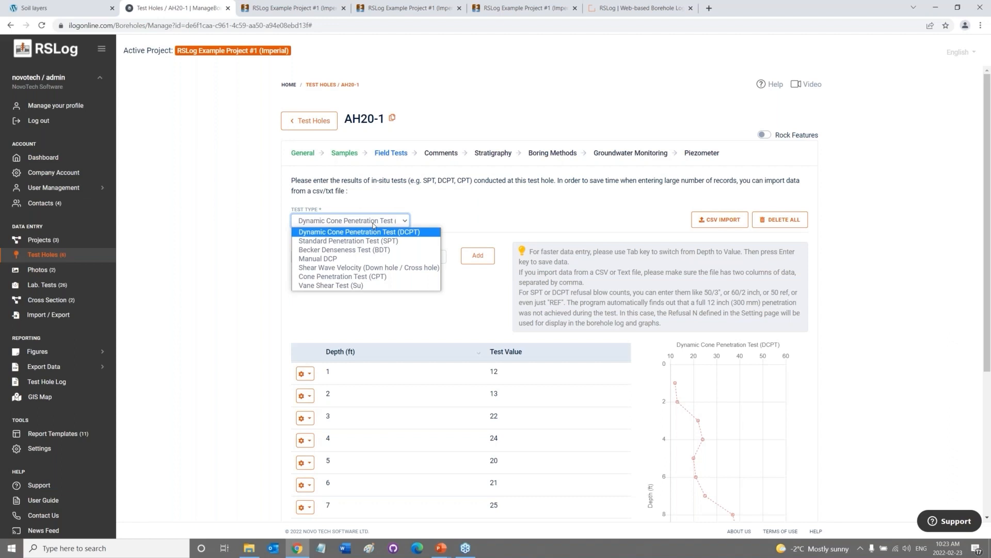
left_click(547, 223)
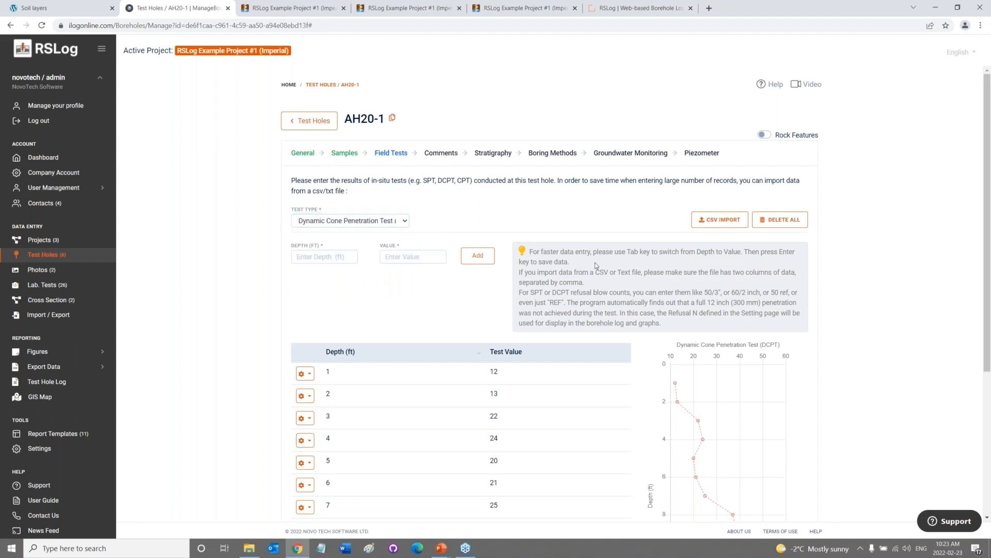
scroll(595, 262, "down", 1)
scroll(595, 262, "down", 3)
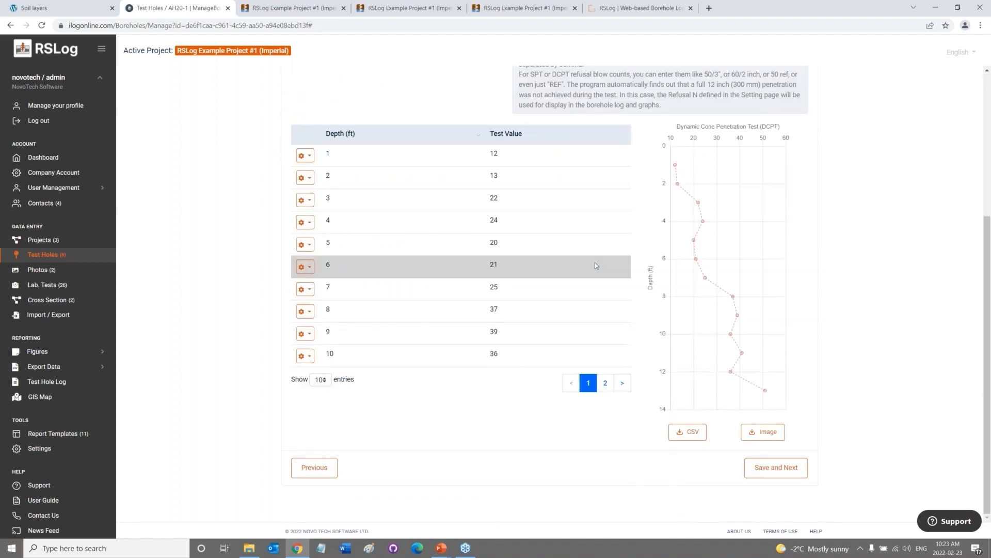
scroll(595, 265, "up", 3)
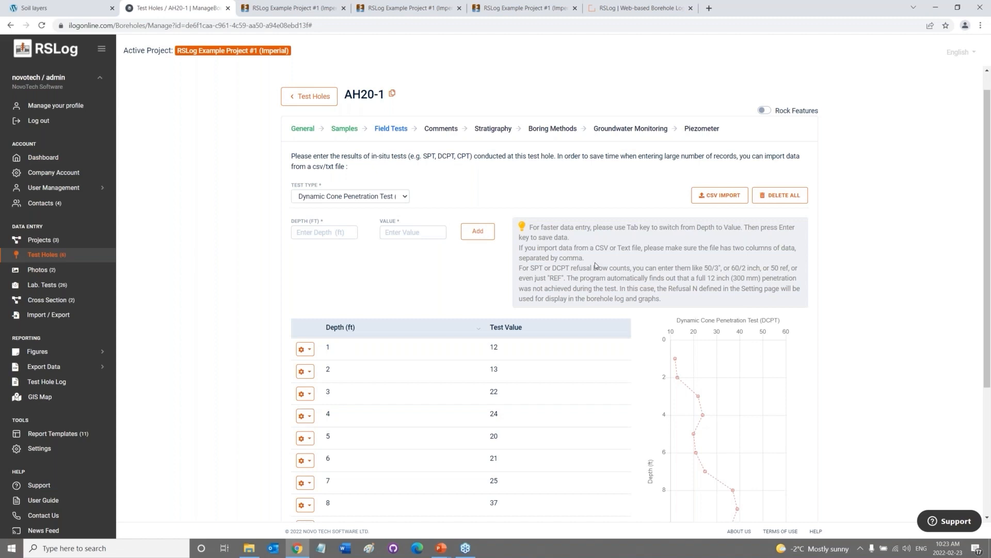
View AH20-1's Comments and Stratigraphy, then edit the 4.5–13.5 ft Sand / Clayey Sand layer.
left_click(441, 130)
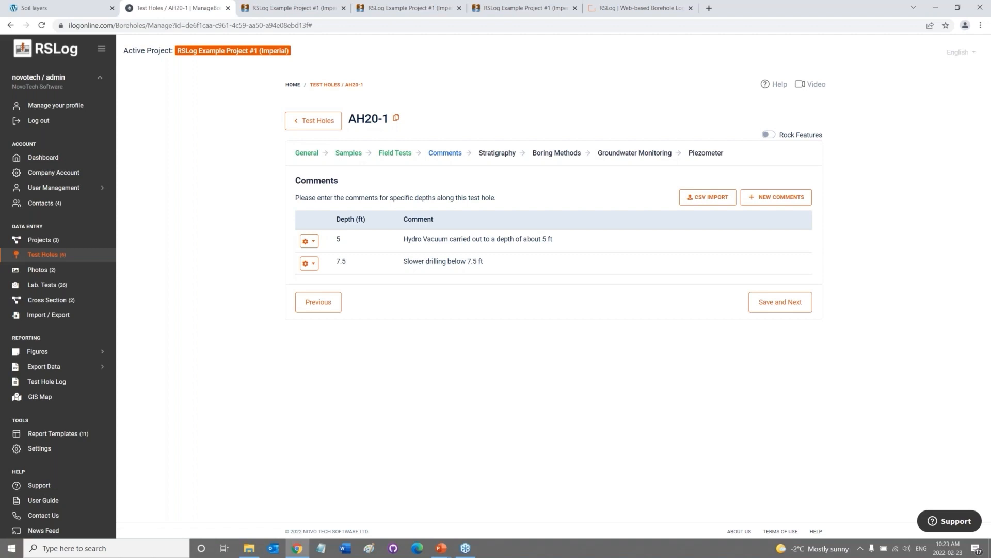
left_click(499, 156)
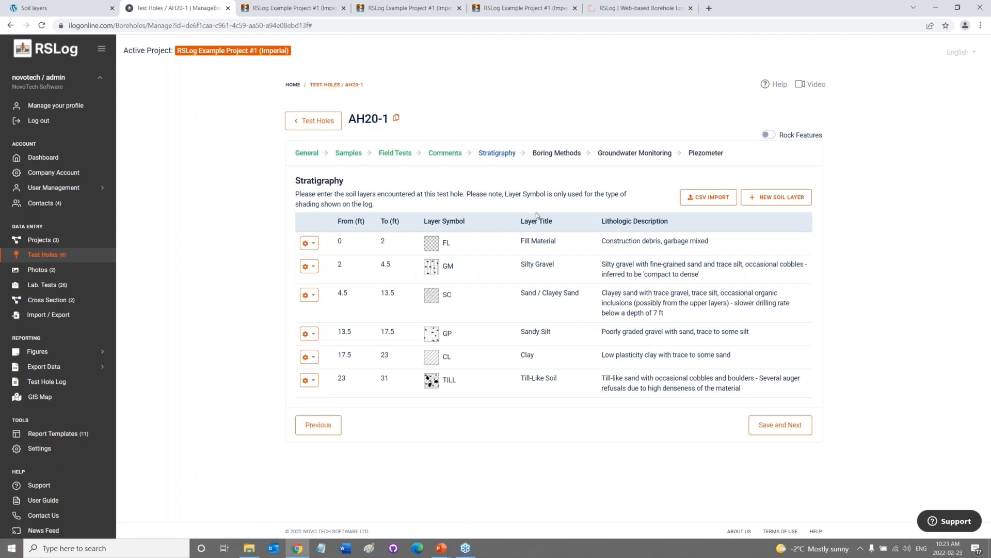
left_click(314, 245)
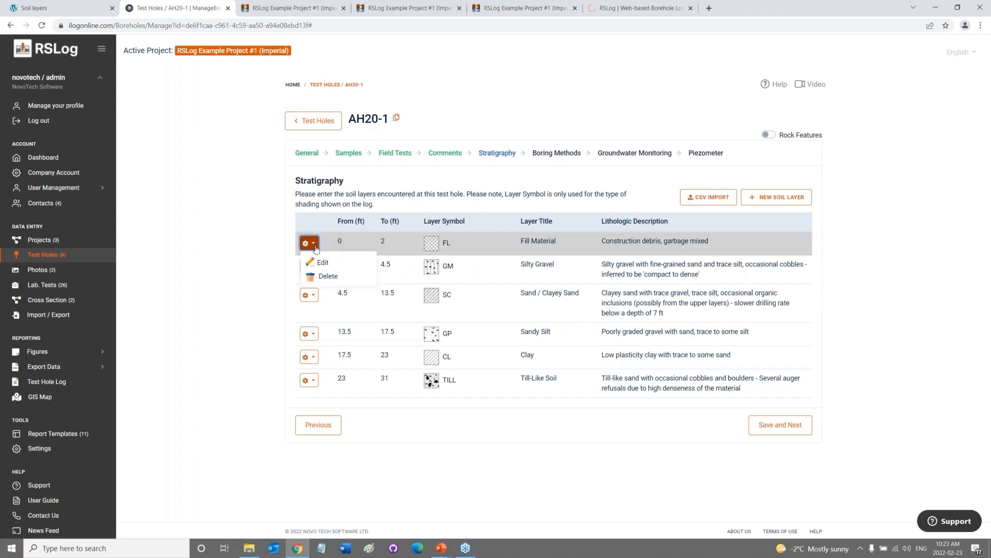
left_click(274, 293)
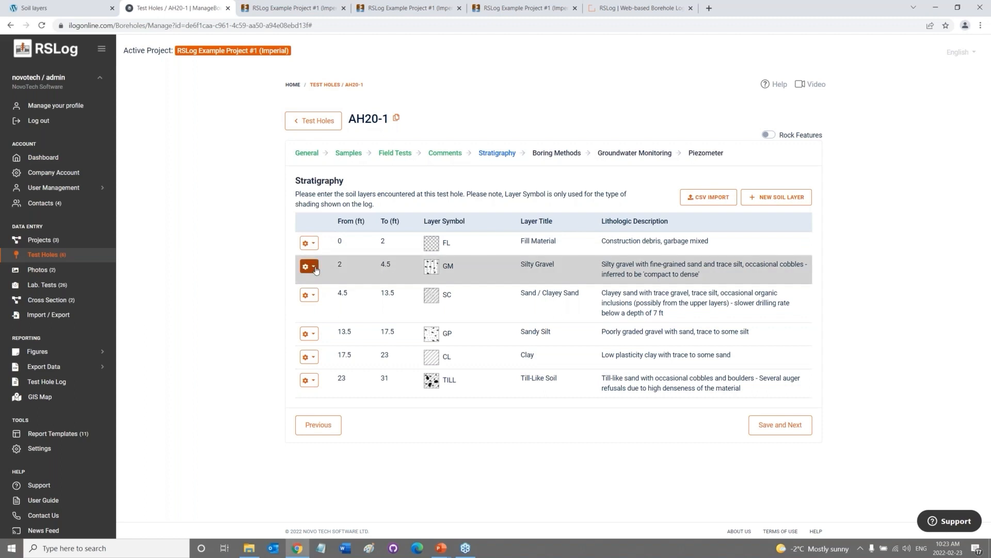
left_click(315, 296)
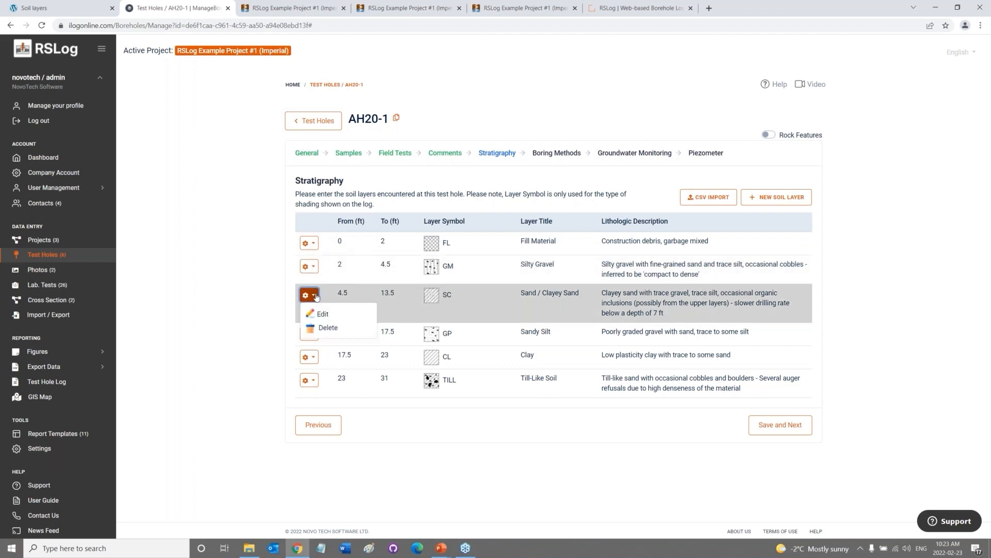
left_click(292, 304)
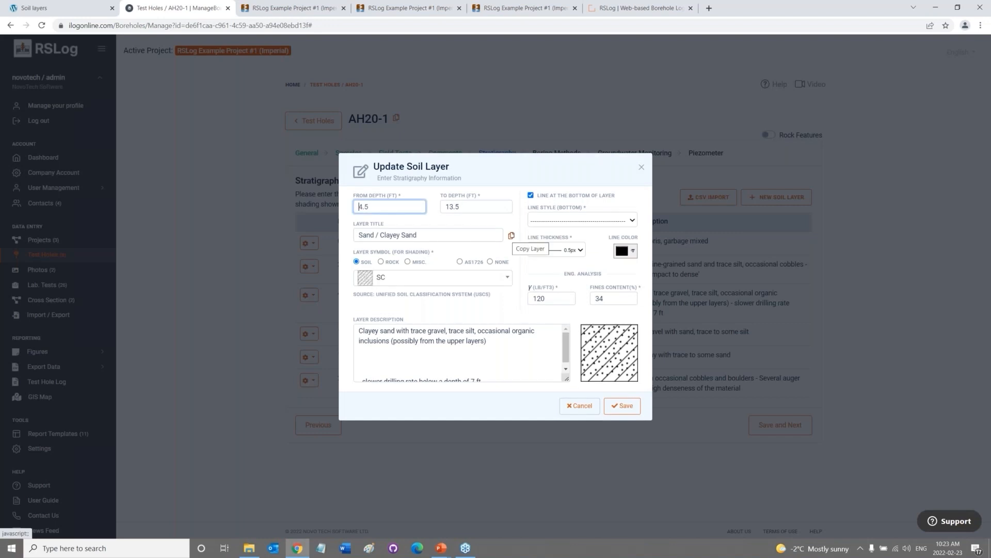
Inspect the layer's title and description, then scroll through the Soil symbol list.
left_click_drag(471, 235, 353, 242)
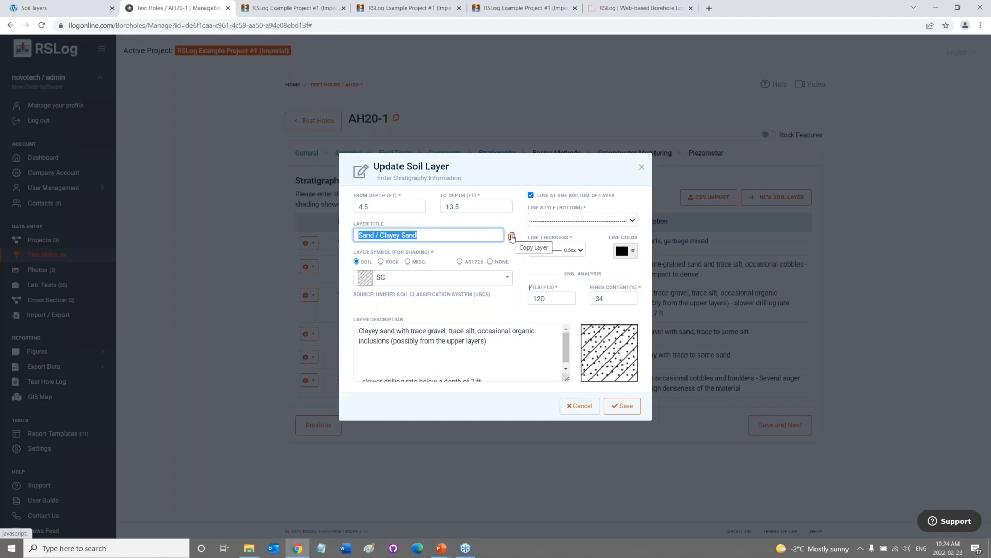
left_click(469, 238)
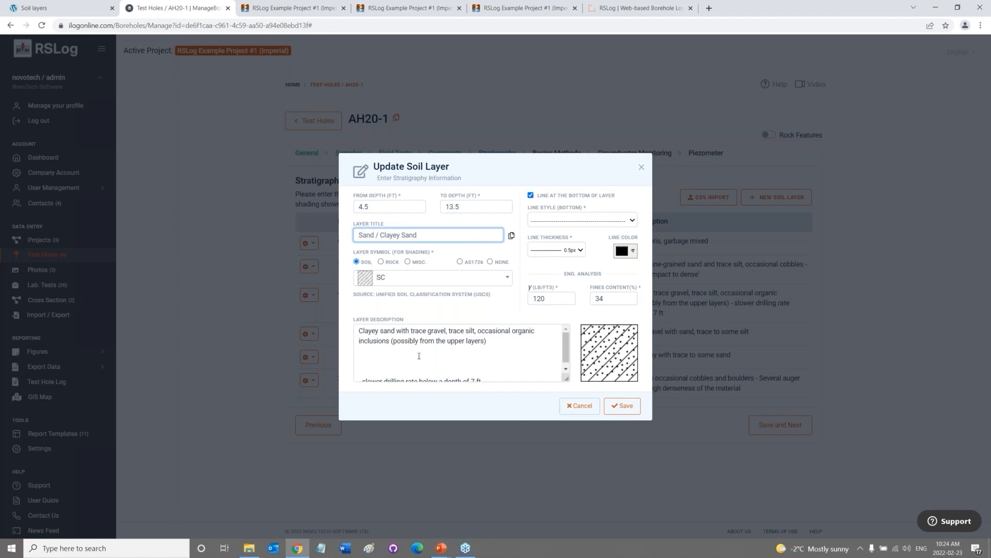
left_click_drag(359, 329, 418, 359)
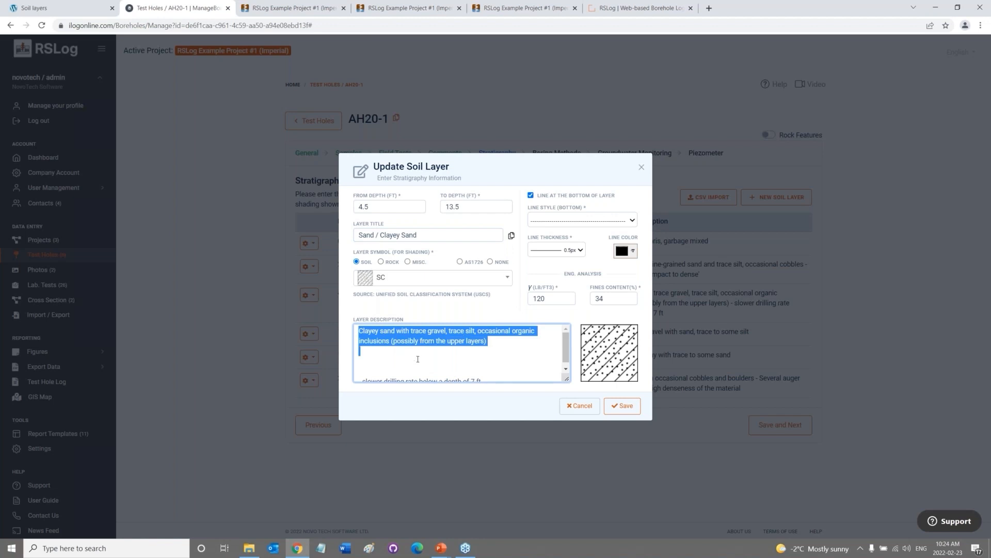
left_click(418, 359)
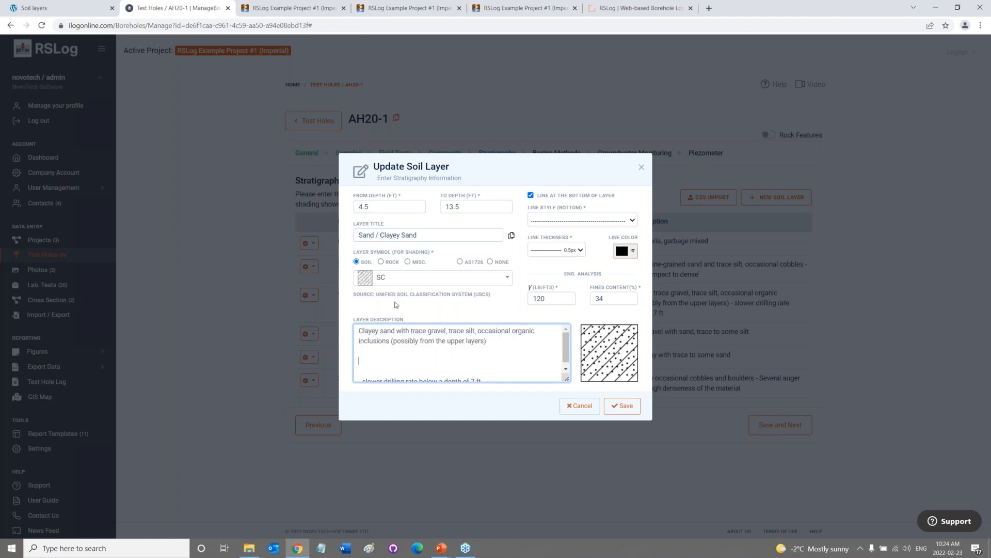
left_click(391, 280)
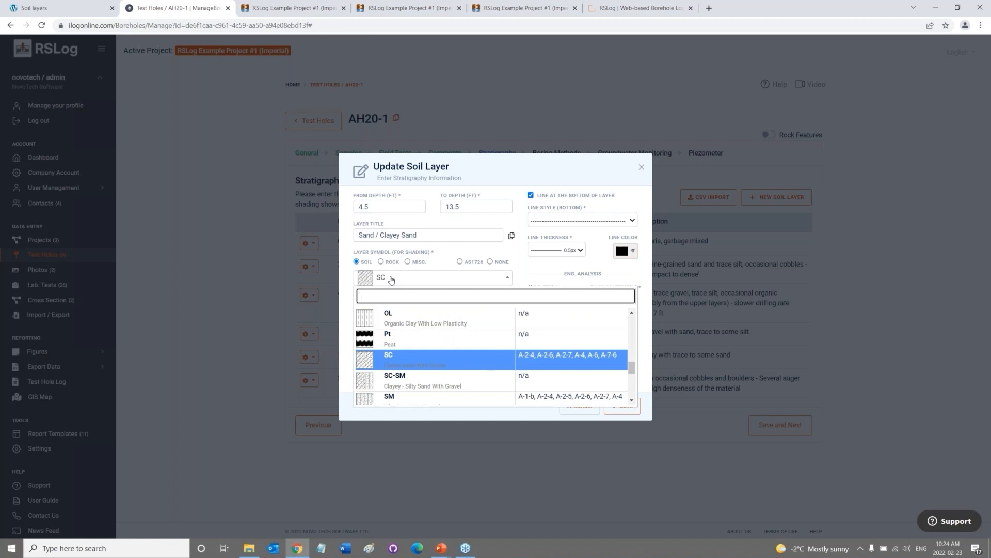
scroll(505, 326, "down", 3)
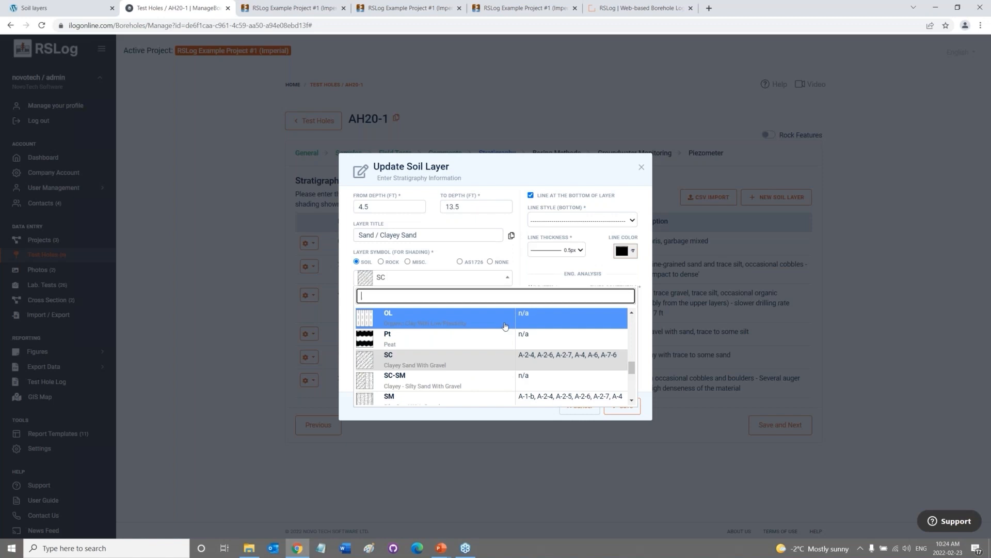
scroll(505, 327, "up", 5)
scroll(505, 327, "down", 1)
scroll(505, 327, "up", 5)
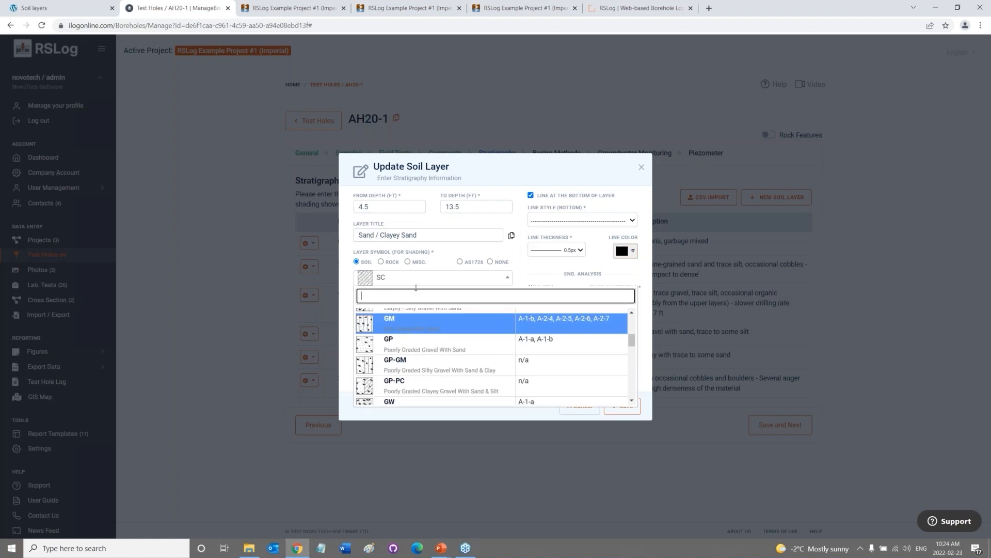
Switch to the Rock symbol set and browse it without choosing a symbol.
left_click(381, 262)
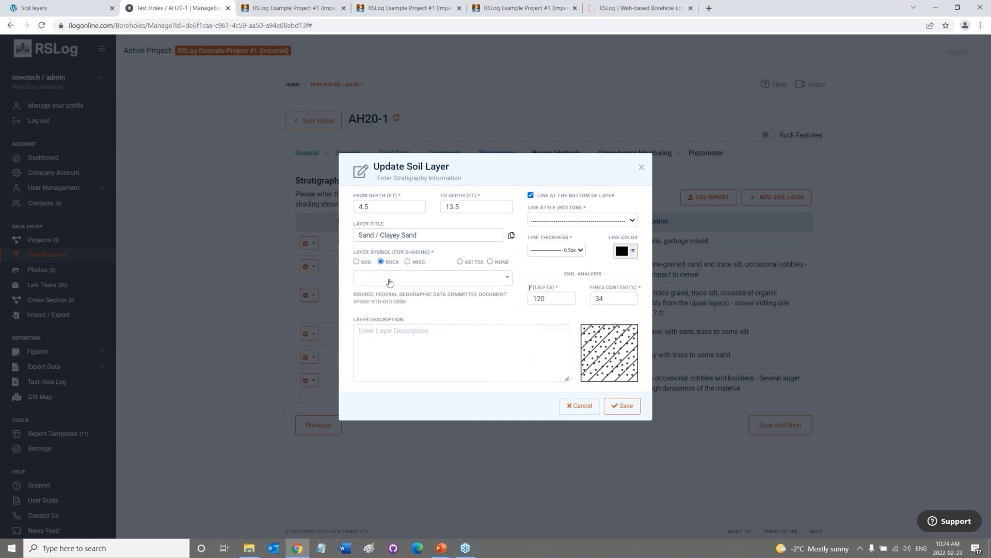
left_click(389, 282)
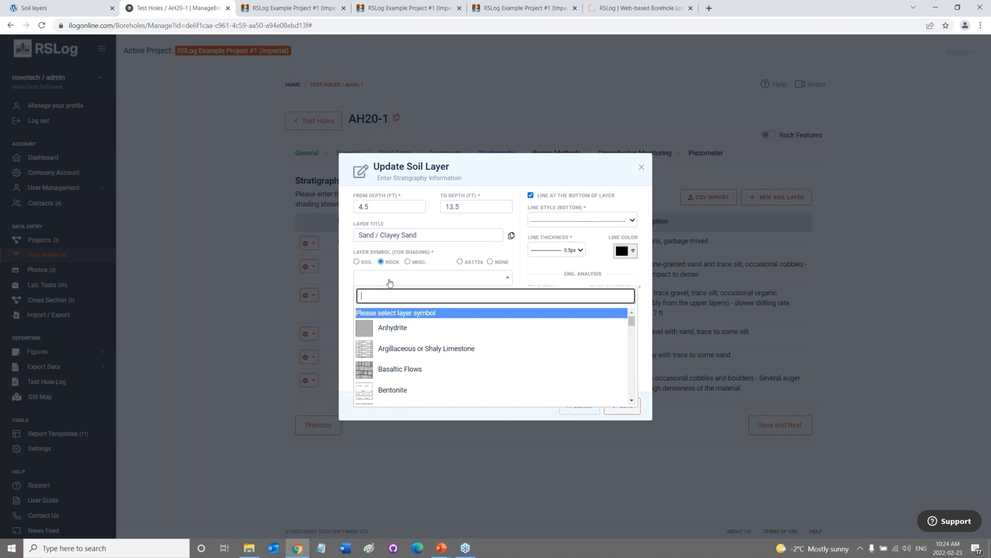
scroll(475, 360, "down", 3)
scroll(475, 360, "down", 4)
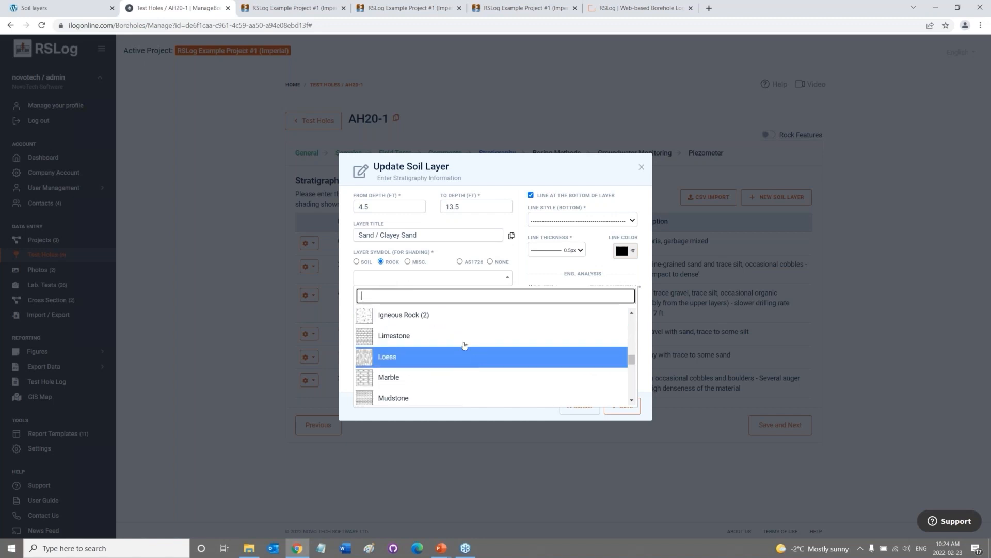
left_click(385, 268)
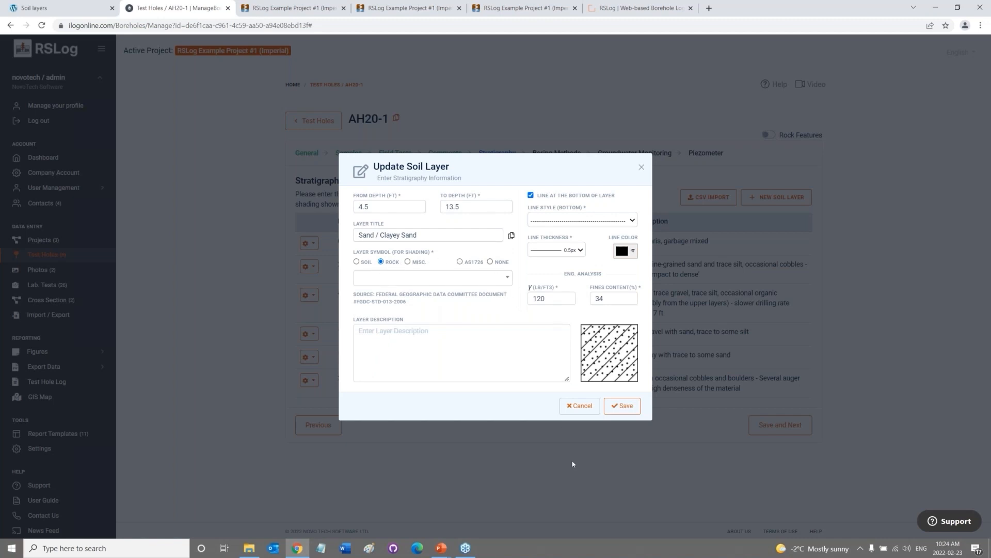
Browse the AS1726 symbols, then cancel the layer edit and discard the changes.
left_click(464, 262)
left_click(467, 282)
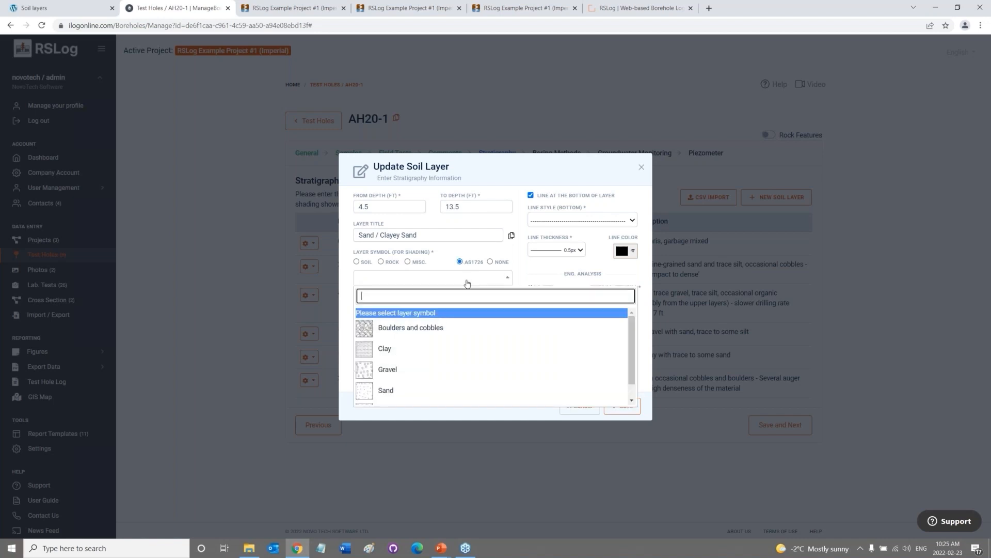
scroll(487, 337, "down", 1)
scroll(487, 336, "up", 1)
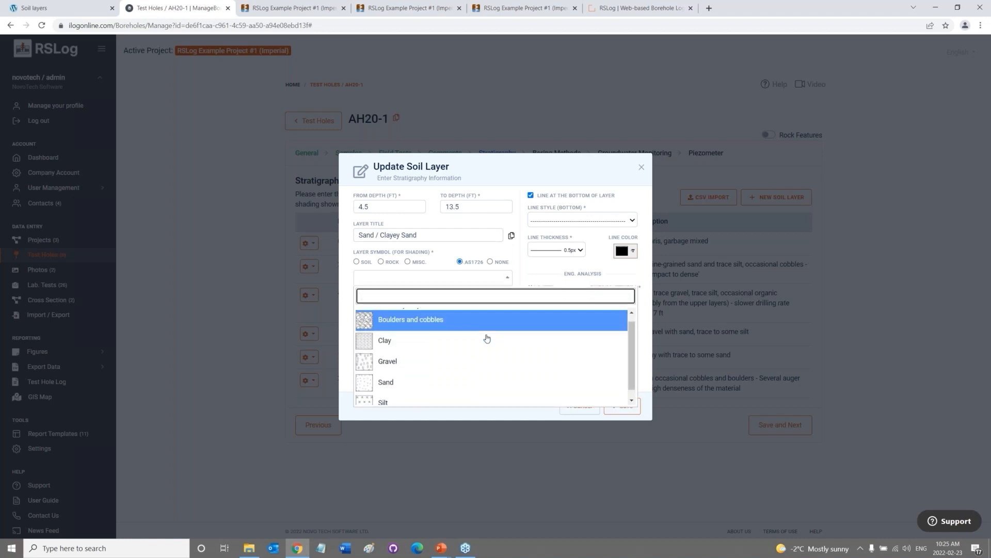
left_click(459, 247)
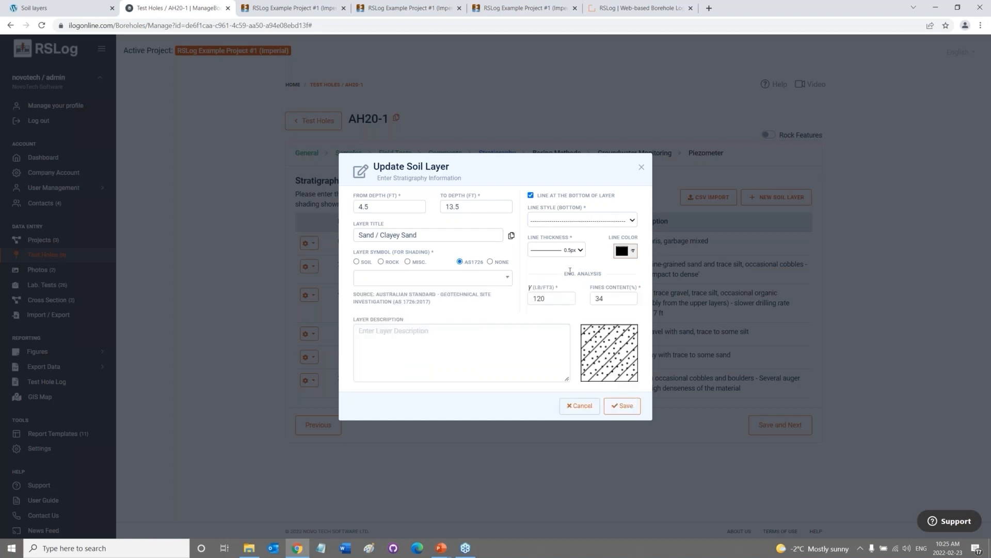
left_click(583, 406)
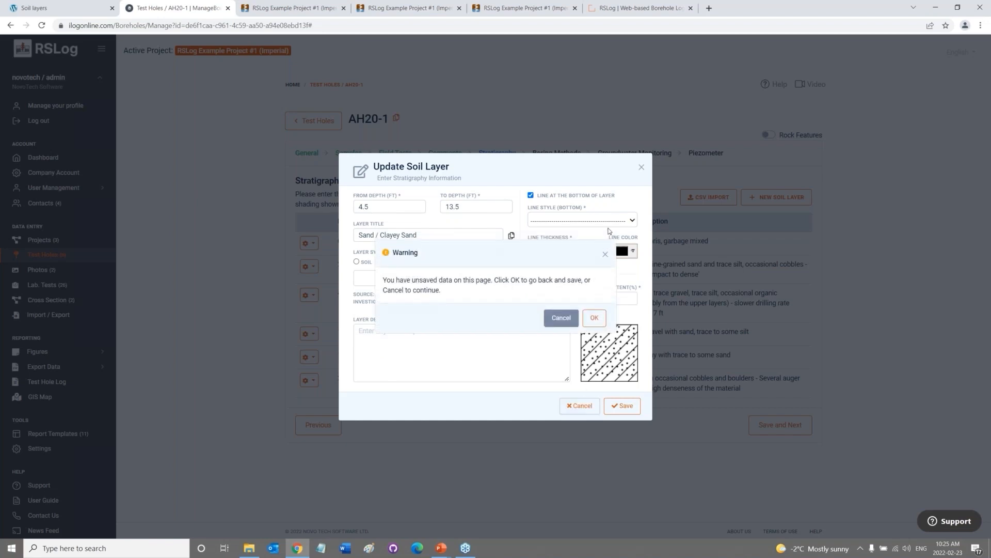
left_click(560, 318)
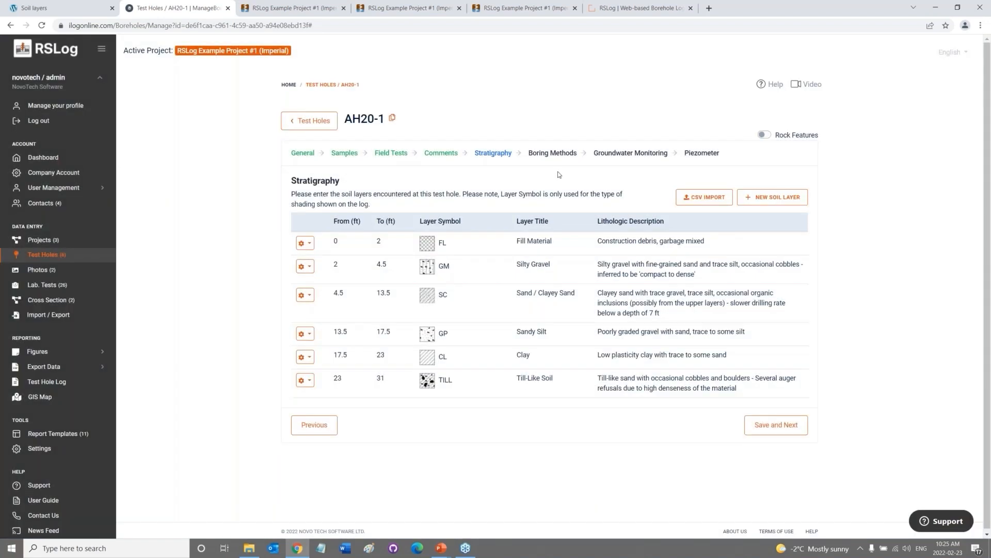
Step through AH20-1's Boring Methods and Groundwater Monitoring to its standpipe Piezometer page (0–31 ft).
left_click(552, 154)
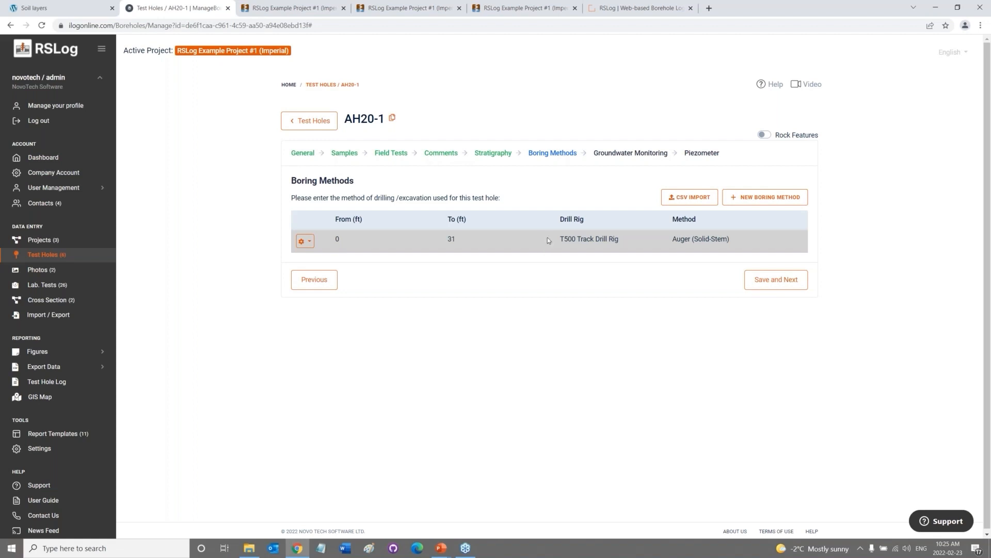
left_click(623, 153)
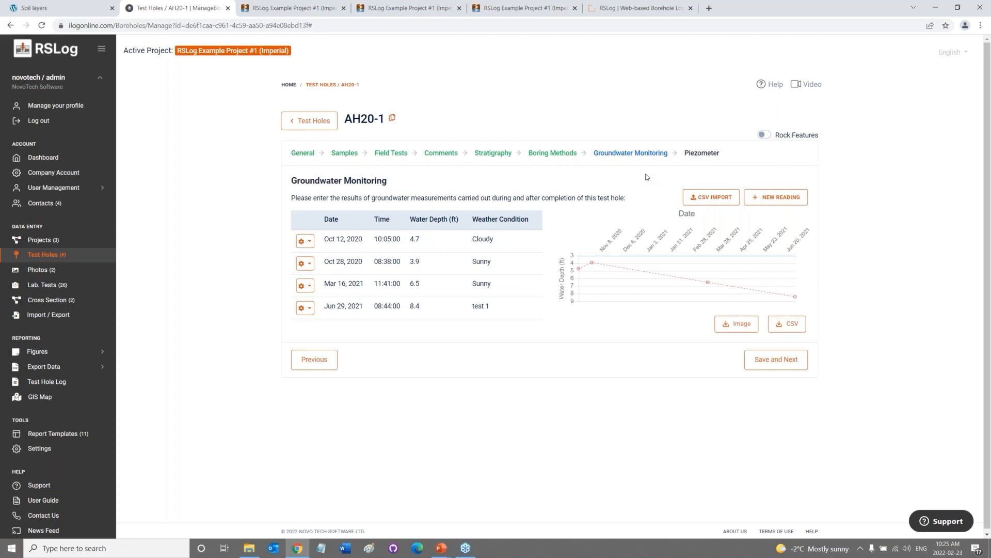
left_click(702, 152)
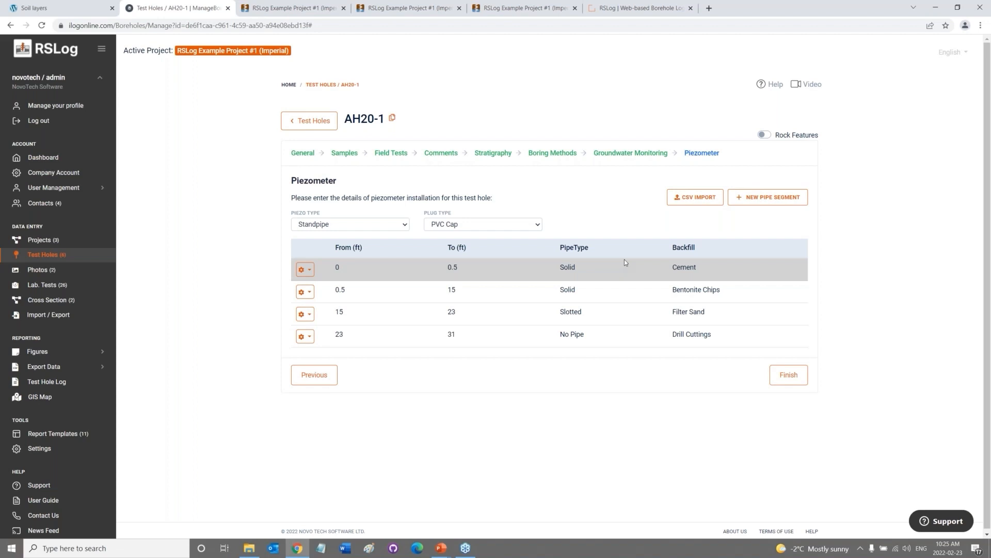
Leave the Piezo Type as Standpipe and go back to the four groundwater depth readings.
left_click(341, 225)
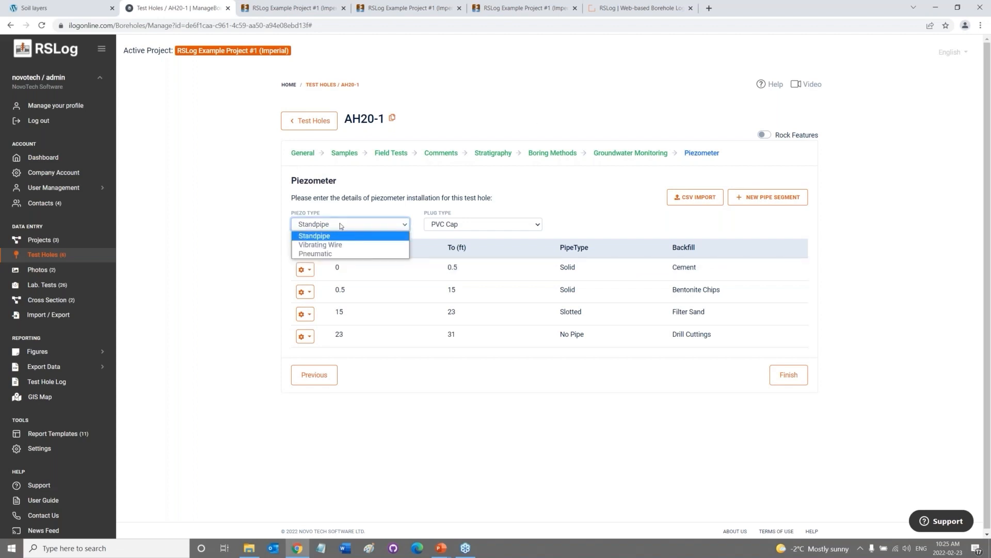
left_click(339, 223)
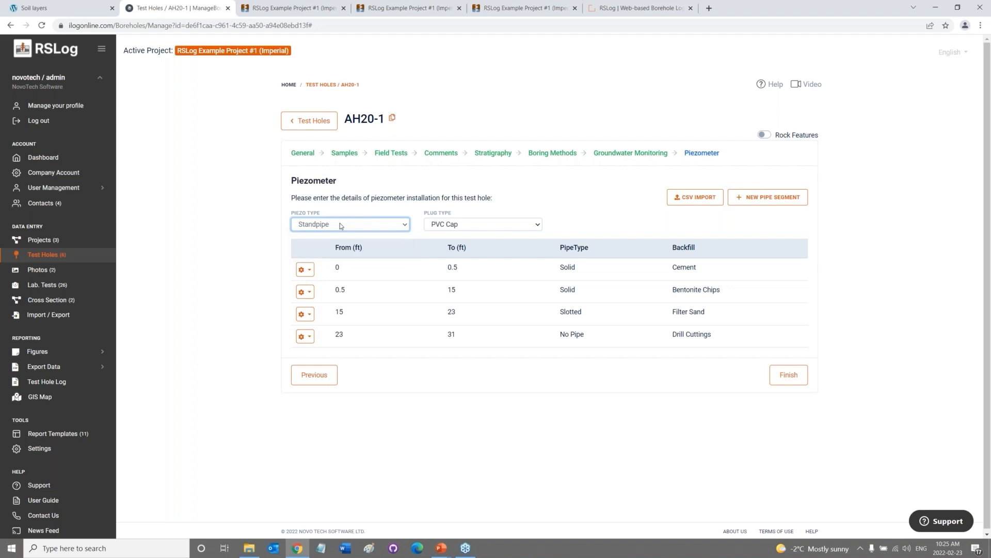
left_click(641, 154)
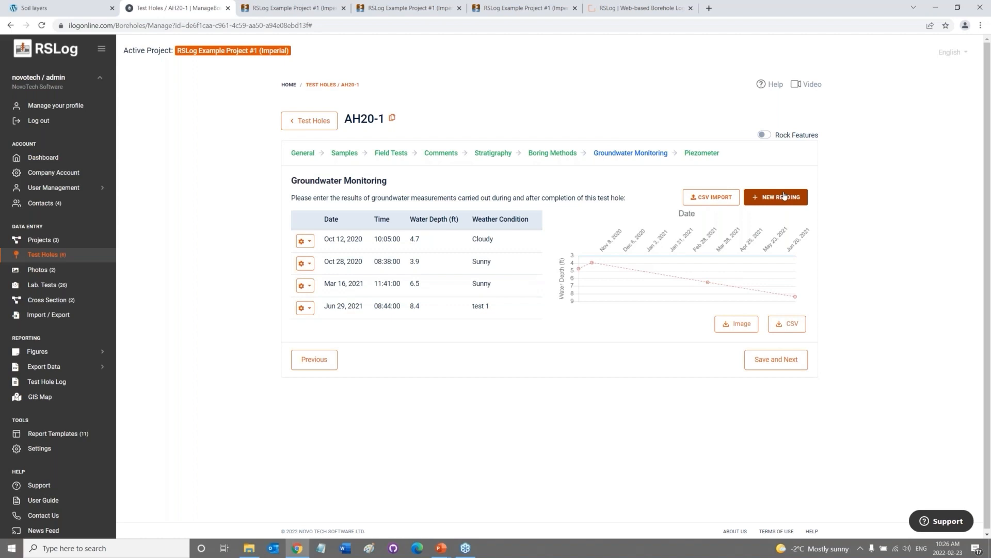
Enable Rock Features for AH20-1, open drill run 1 without changing it, then go to Discontinuities.
left_click(763, 134)
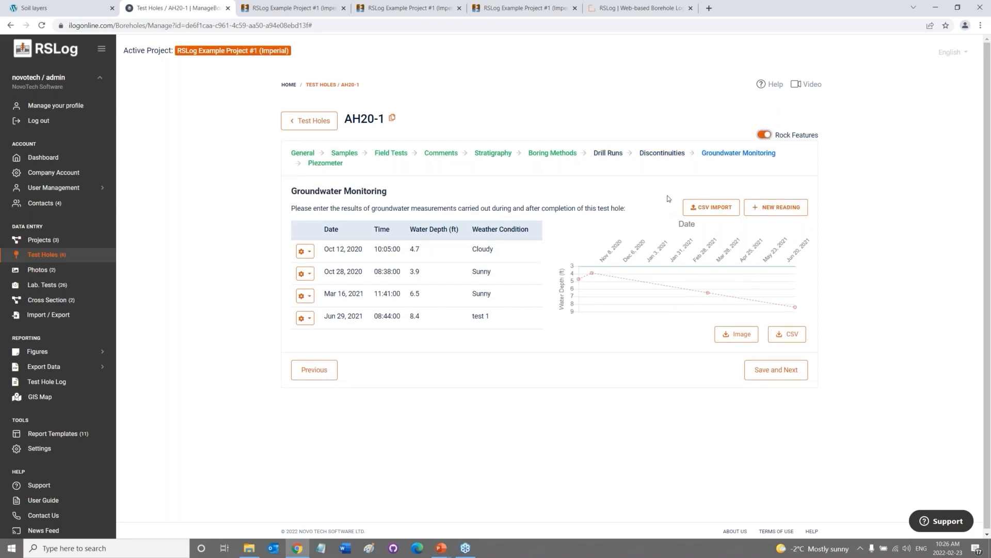
left_click(616, 153)
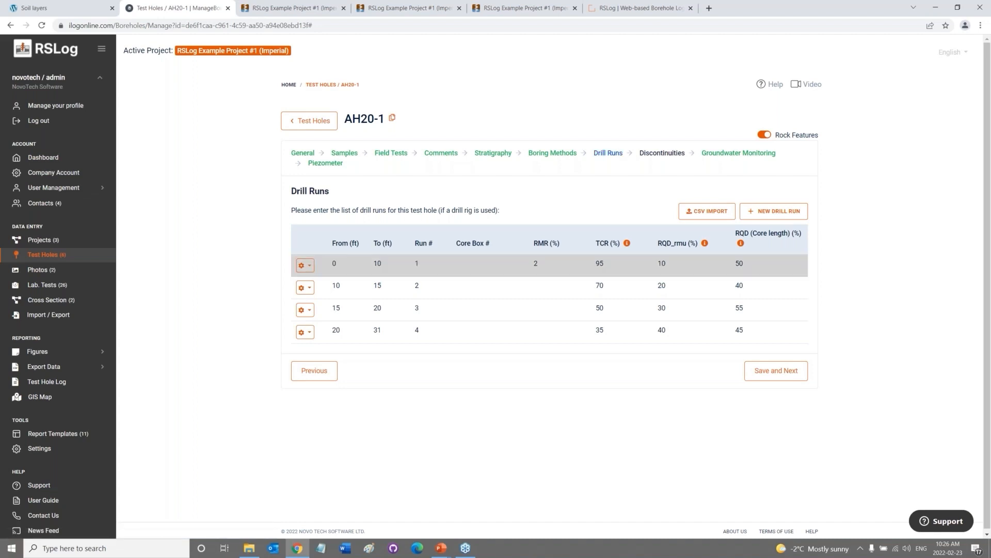
left_click(305, 267)
left_click(317, 283)
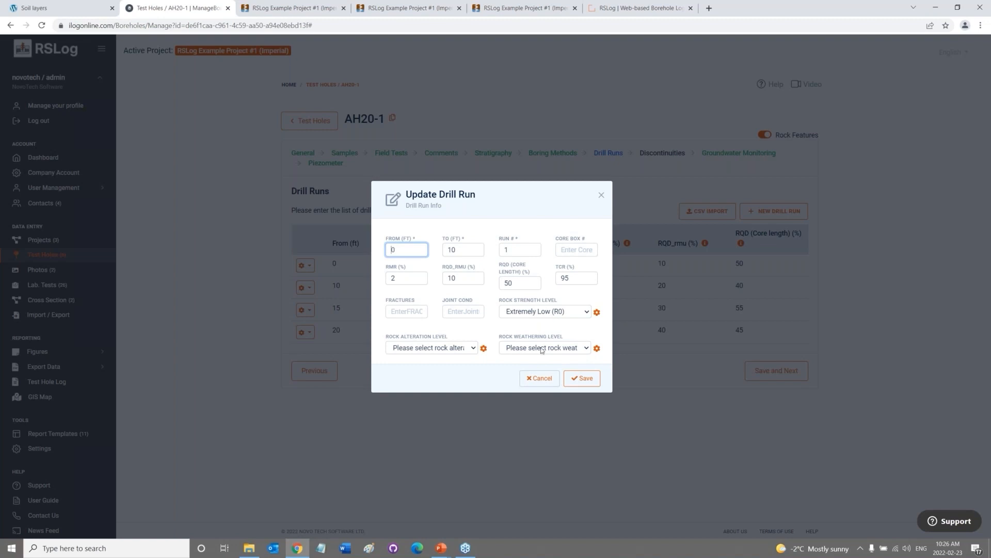
left_click(542, 377)
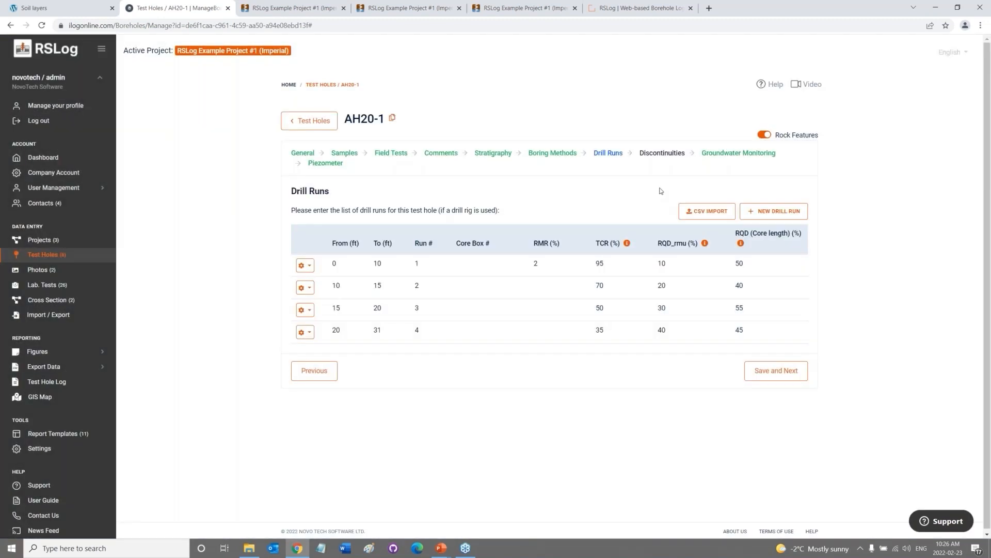
left_click(660, 154)
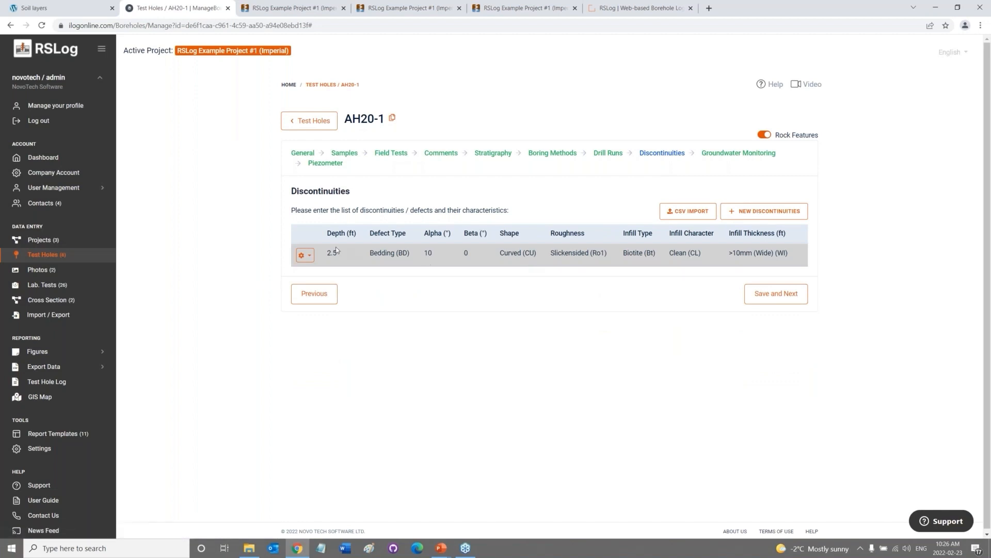
Review the 2.5 ft bedding discontinuity, keeping Biotite (Bt) infill, then go to Lab. Tests.
left_click(305, 255)
left_click(336, 271)
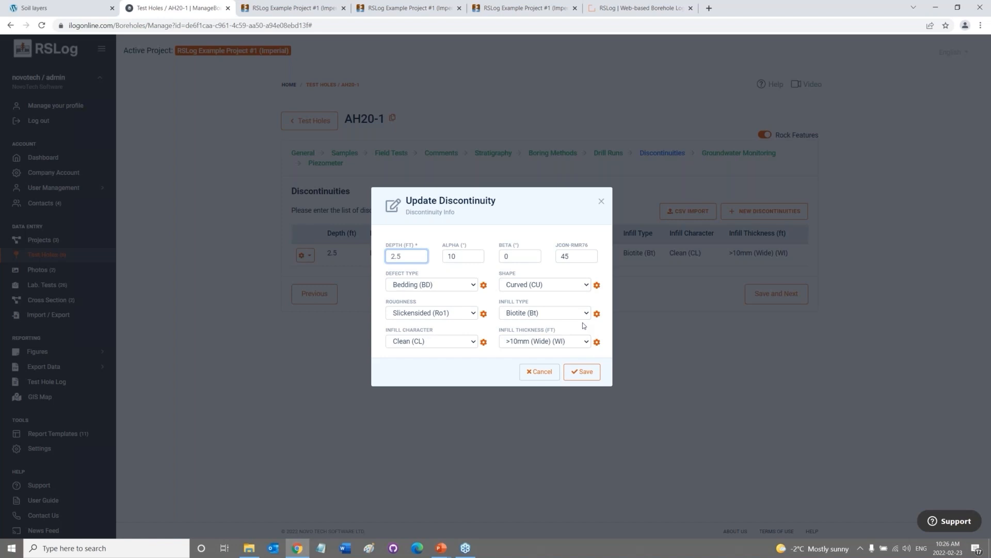
left_click(561, 311)
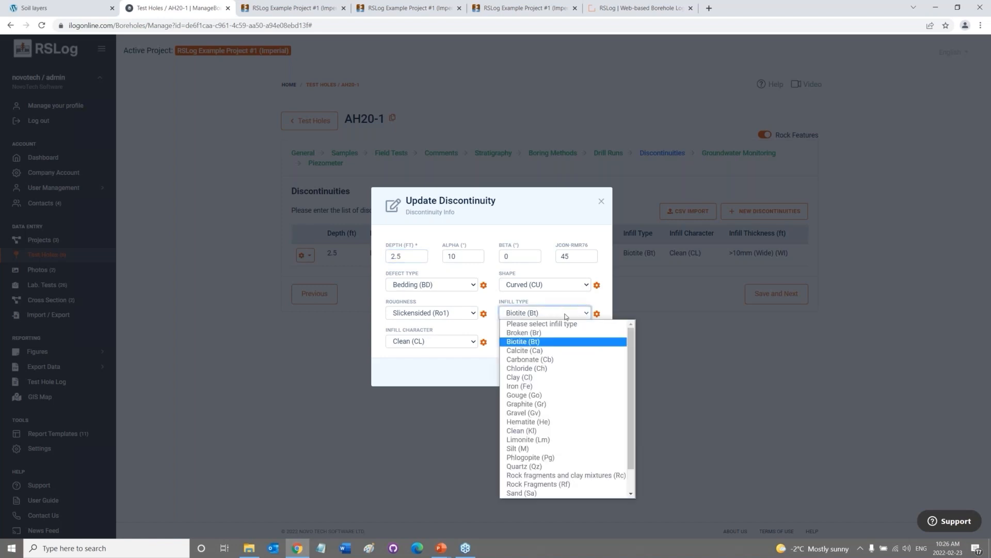
left_click(597, 302)
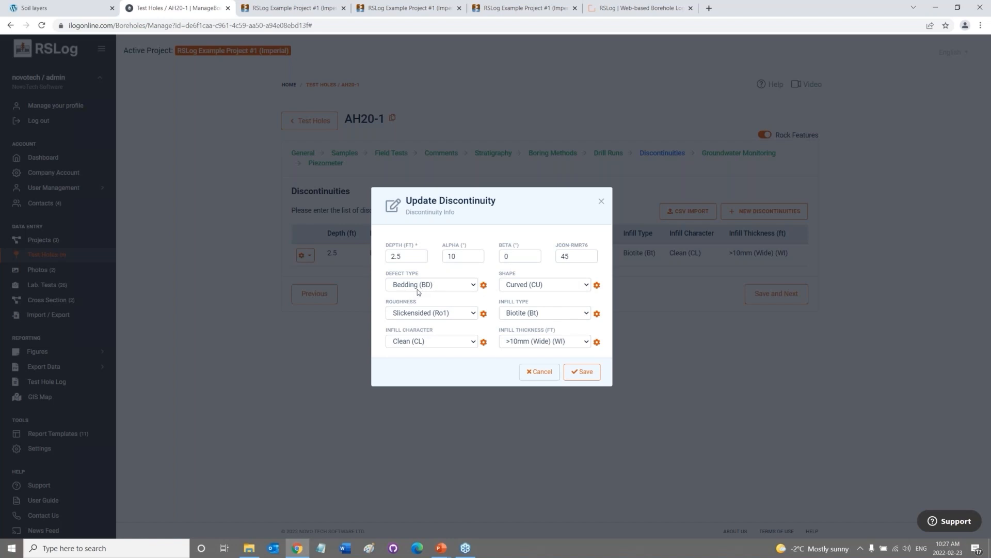
left_click(535, 374)
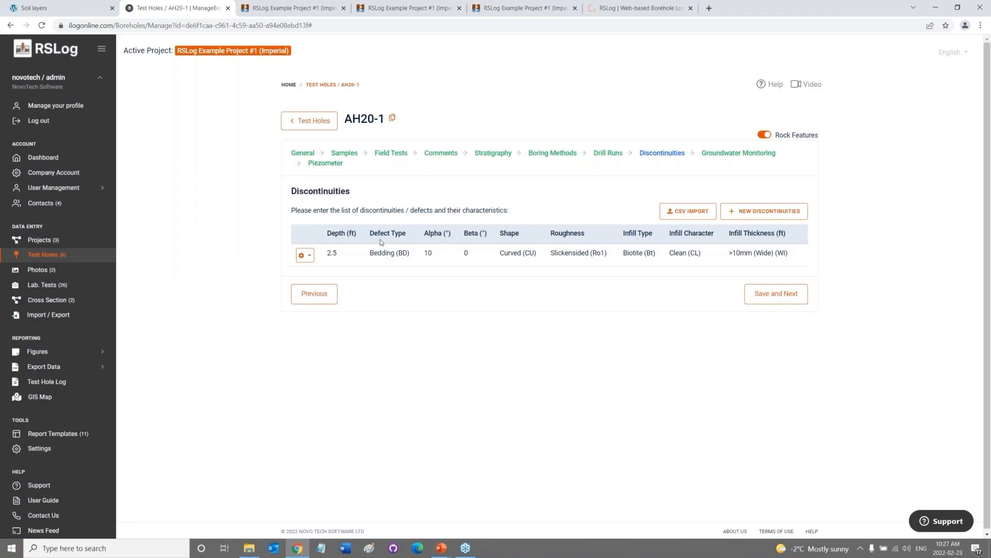
left_click(50, 285)
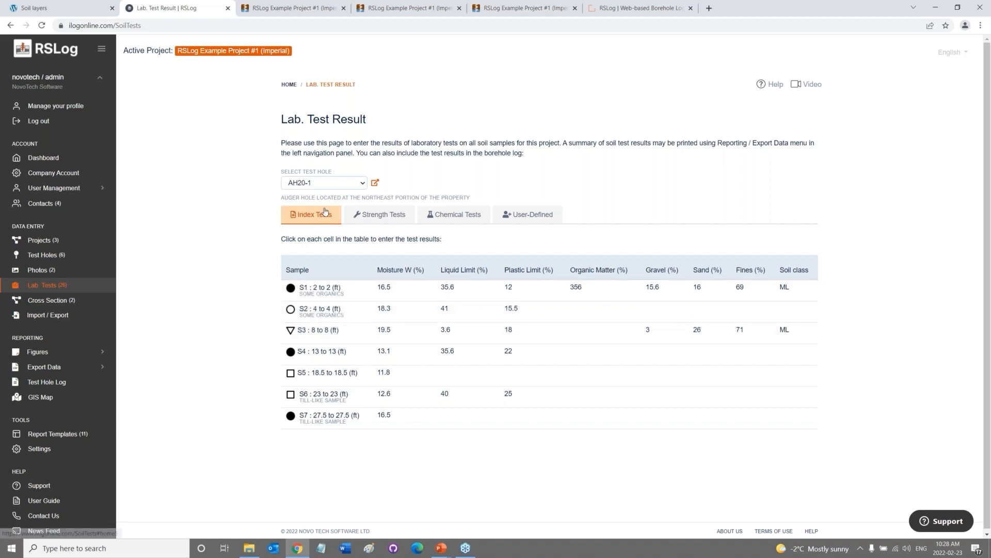
Browse the Strength, Chemical and User-Defined lab test tabs, then go to Cross Section.
left_click(376, 216)
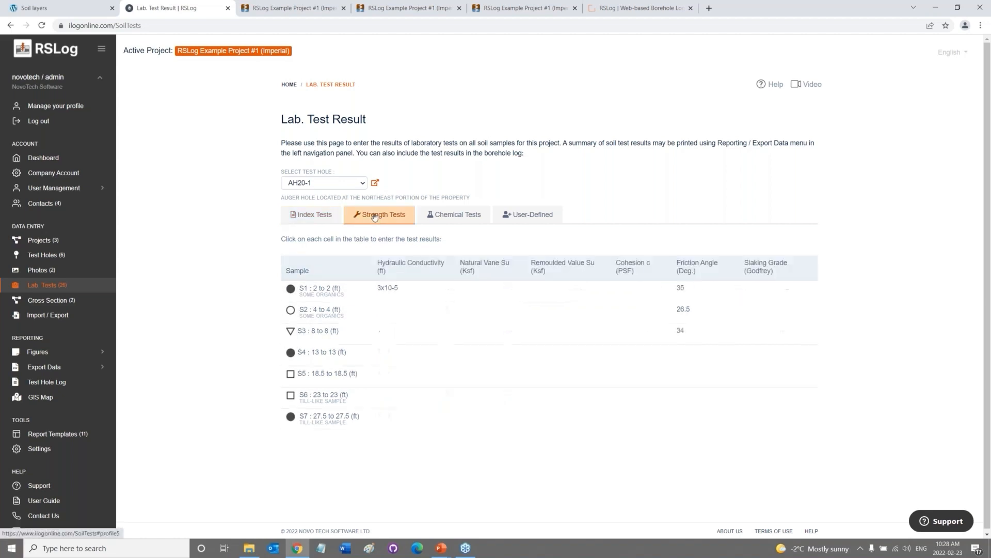
left_click(436, 216)
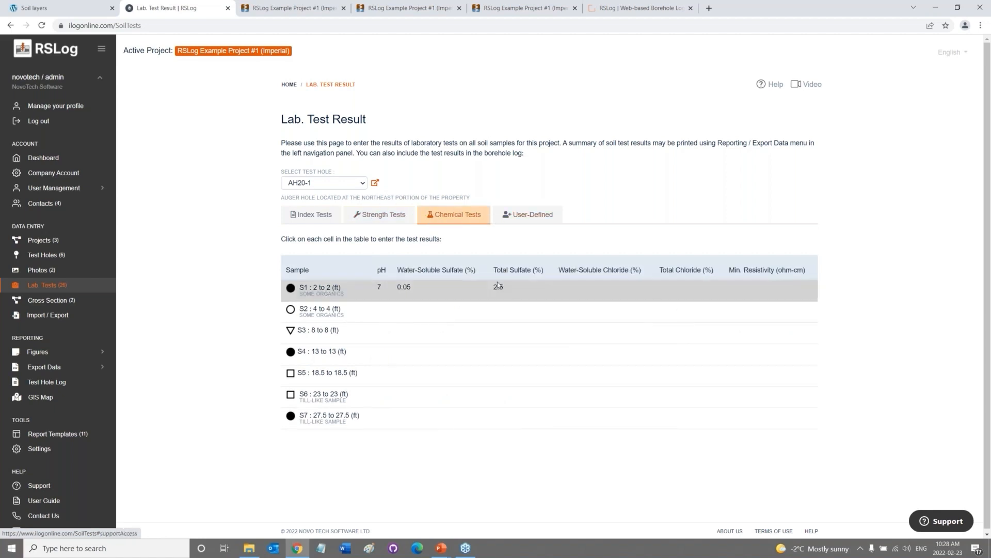
left_click(506, 215)
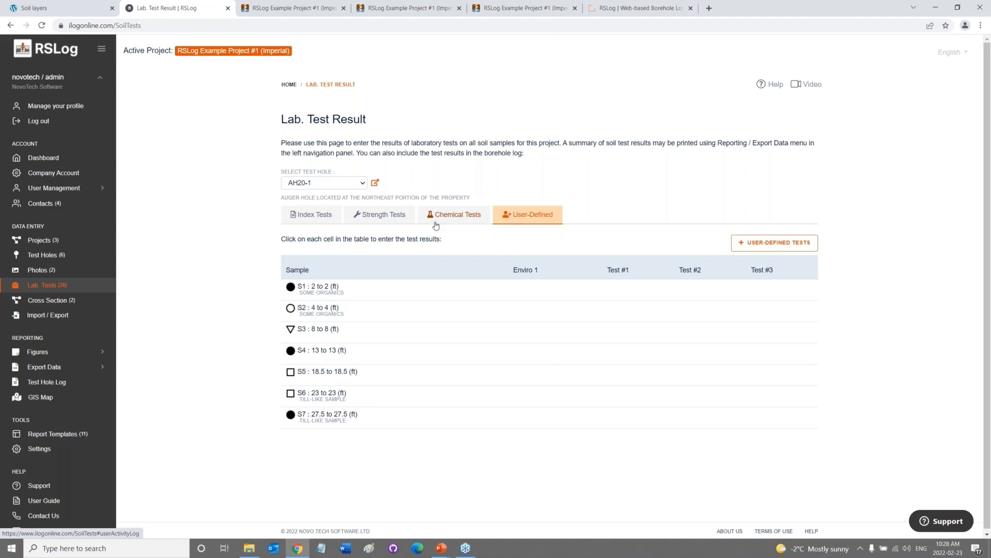
left_click(46, 302)
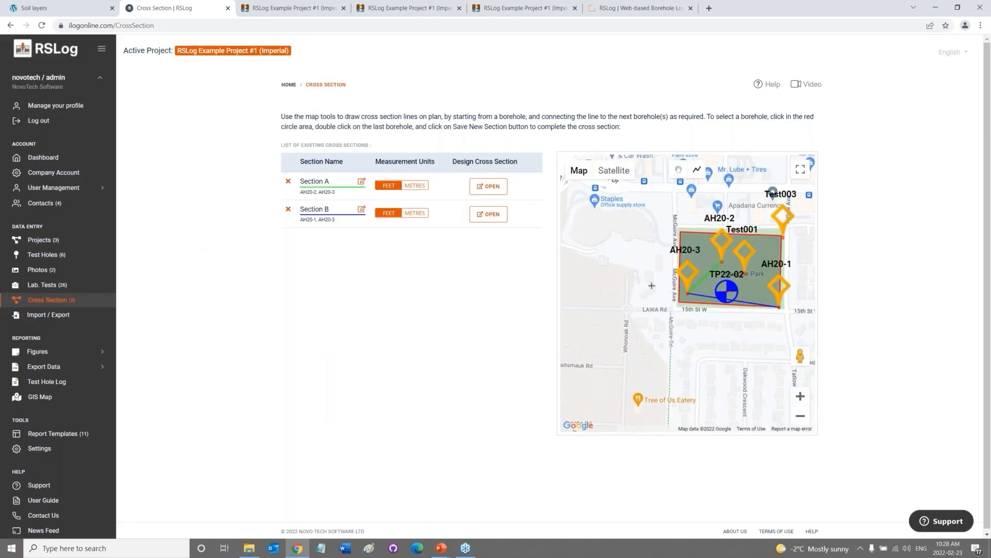
Pan the site map until AH20-1 is visible, then open Section A in the designer.
left_click_drag(650, 284, 597, 311)
scroll(642, 304, "up", 1)
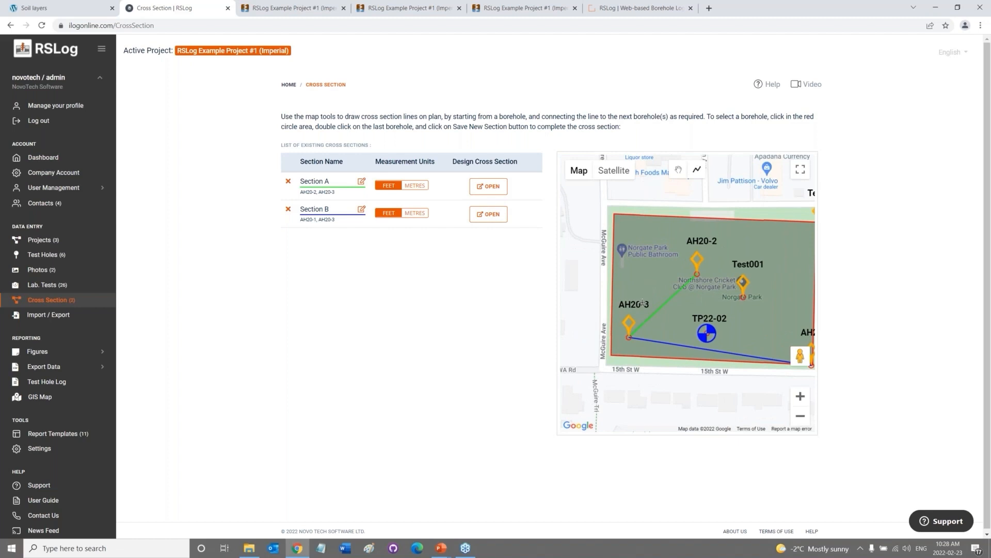
left_click_drag(645, 277, 604, 258)
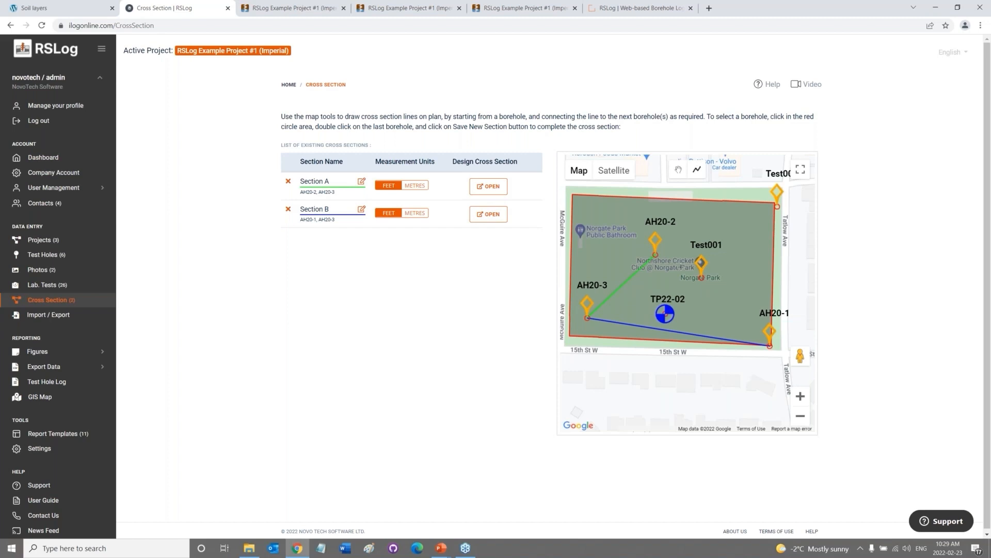
mouse_move(450, 196)
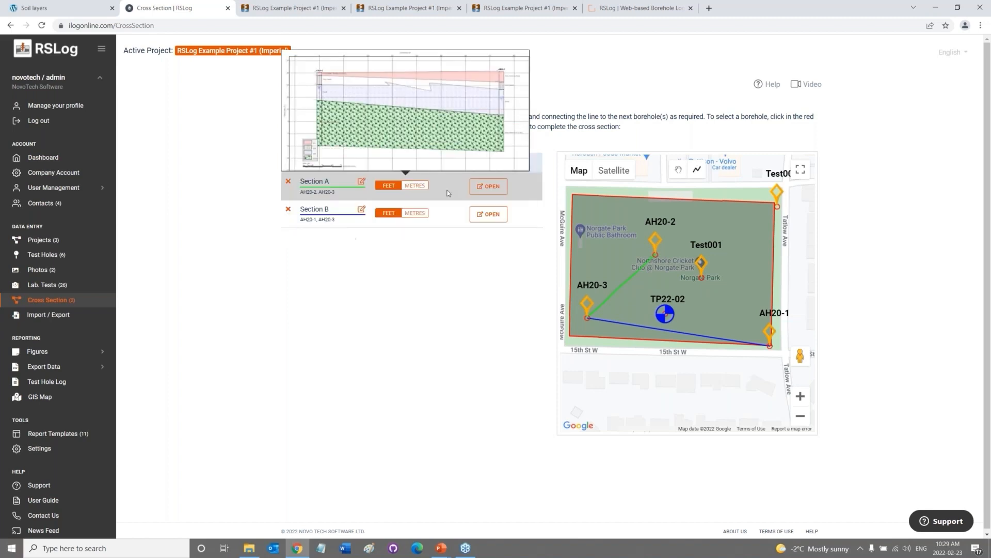
left_click(495, 189)
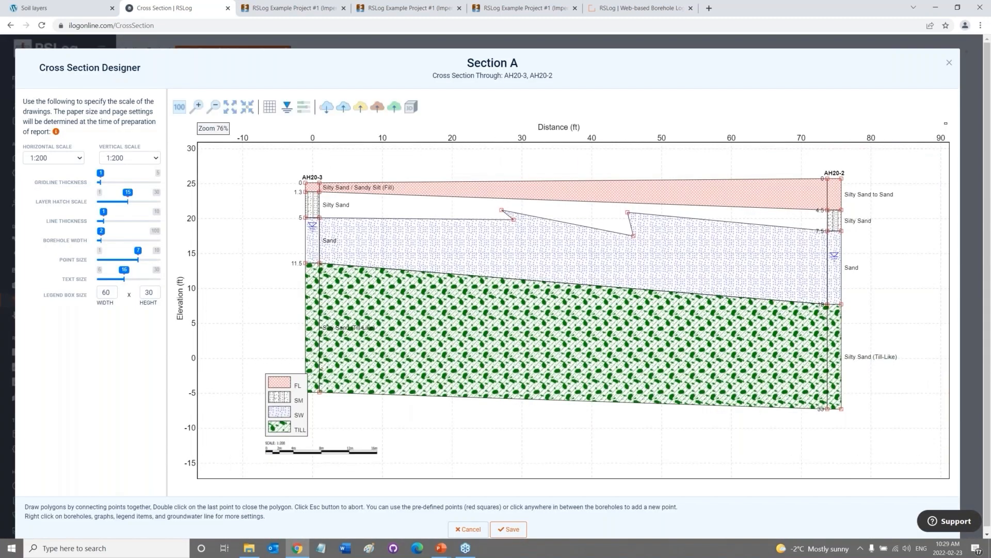
Move a red sand boundary vertex slightly up and right in Section A.
left_click_drag(530, 248, 470, 255)
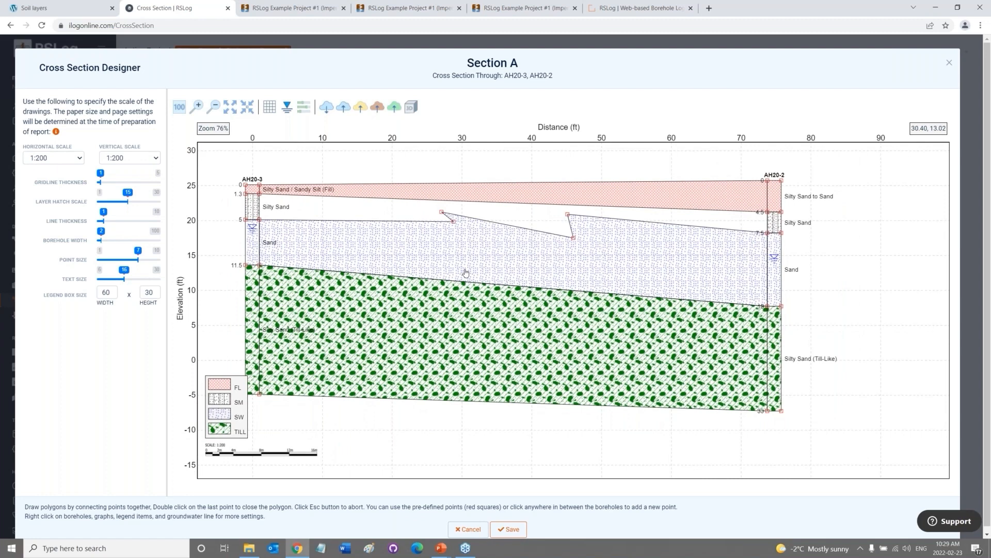
left_click(574, 238)
left_click(582, 232)
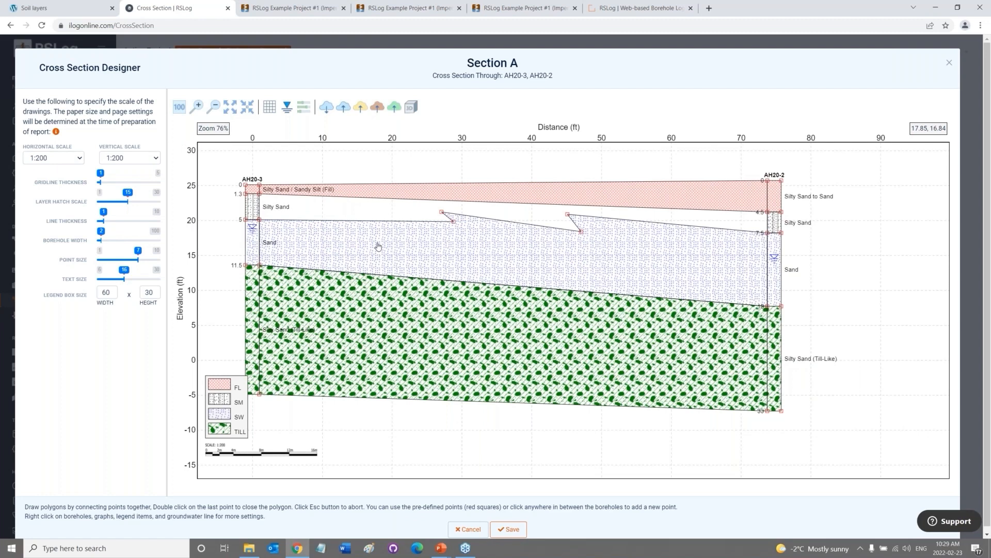
Outline a new layer from AH20-3's 1.3 ft and 5 ft points across to AH20-2's 7.5 ft point.
left_click(258, 195)
left_click(260, 221)
left_click(453, 221)
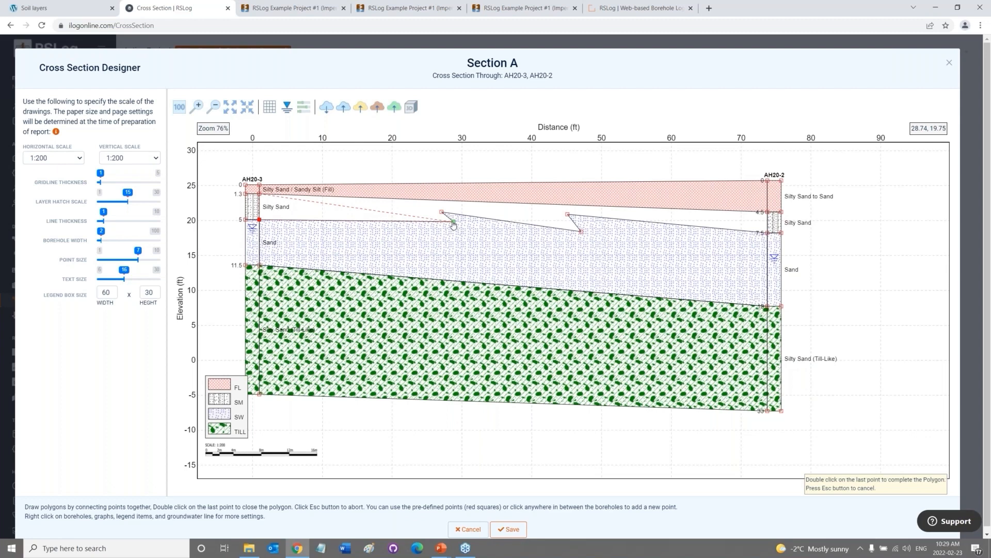
left_click(442, 213)
left_click(581, 231)
left_click(567, 215)
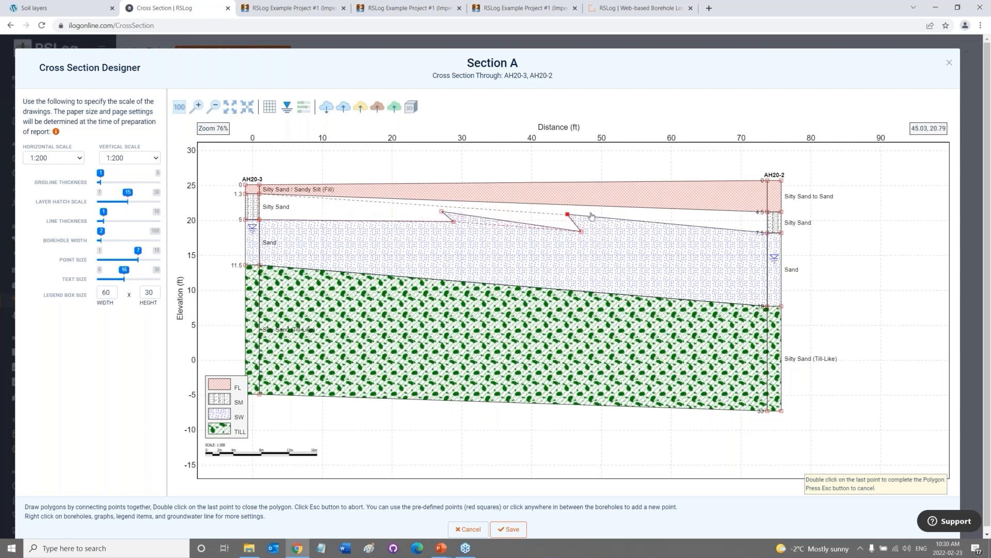
left_click(767, 233)
Close the new Silty Sand layer and give it a light-green SM soil hatch.
double_click(768, 214)
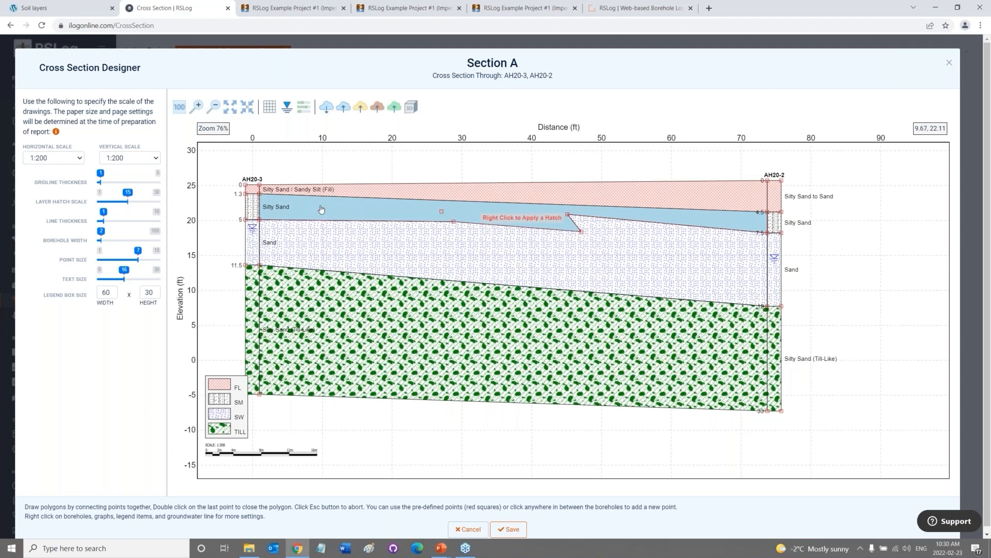
right_click(322, 209)
mouse_move(348, 218)
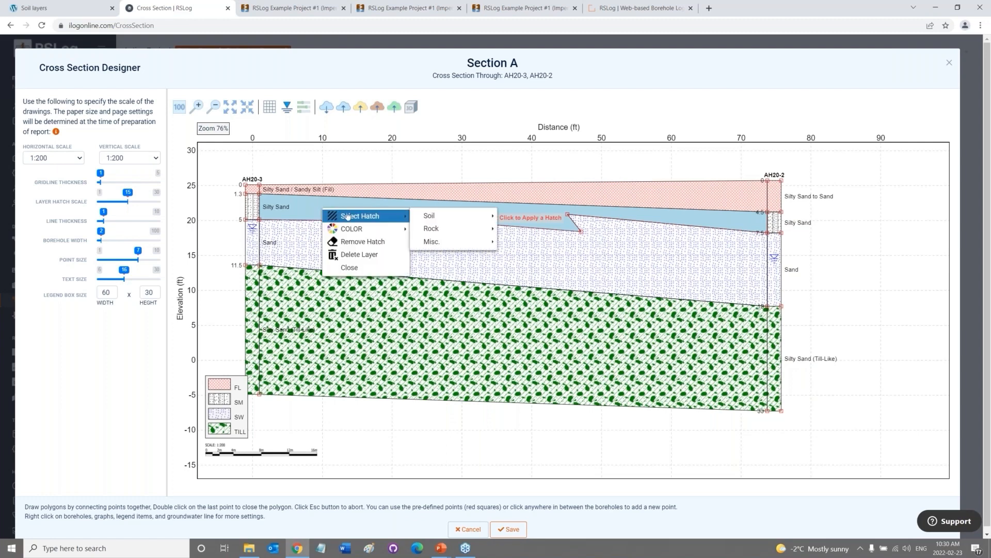
mouse_move(439, 217)
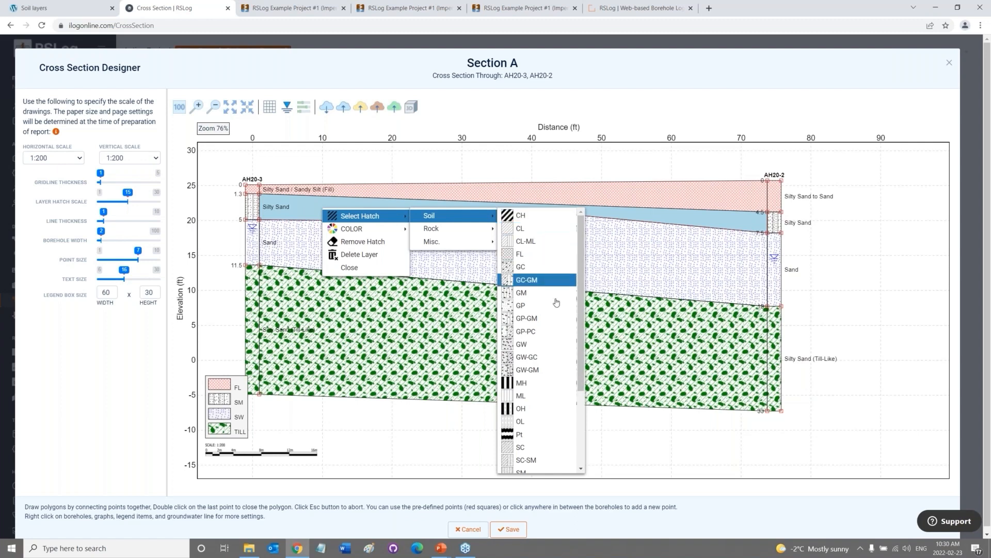
scroll(571, 310, "down", 3)
scroll(563, 309, "up", 3)
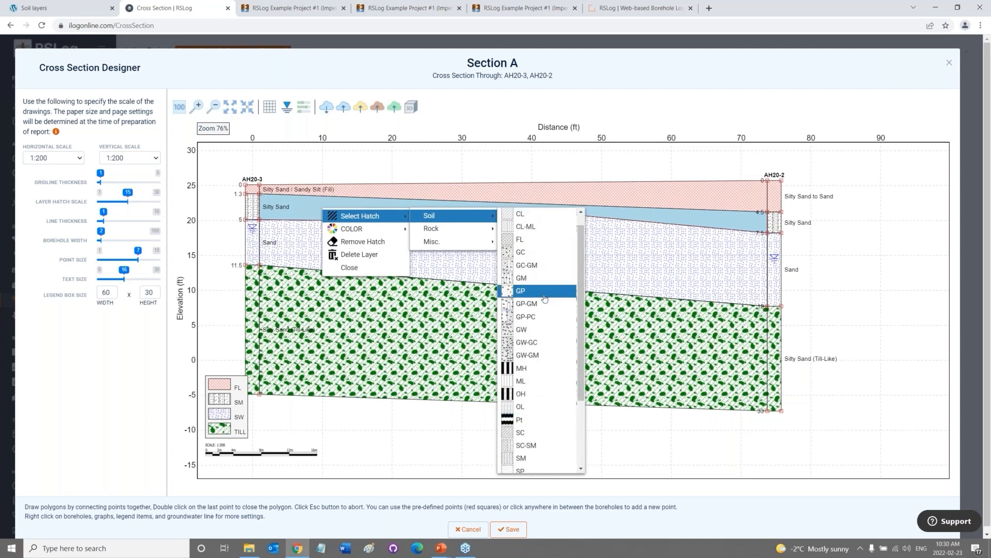
scroll(557, 373, "up", 1)
scroll(557, 374, "down", 3)
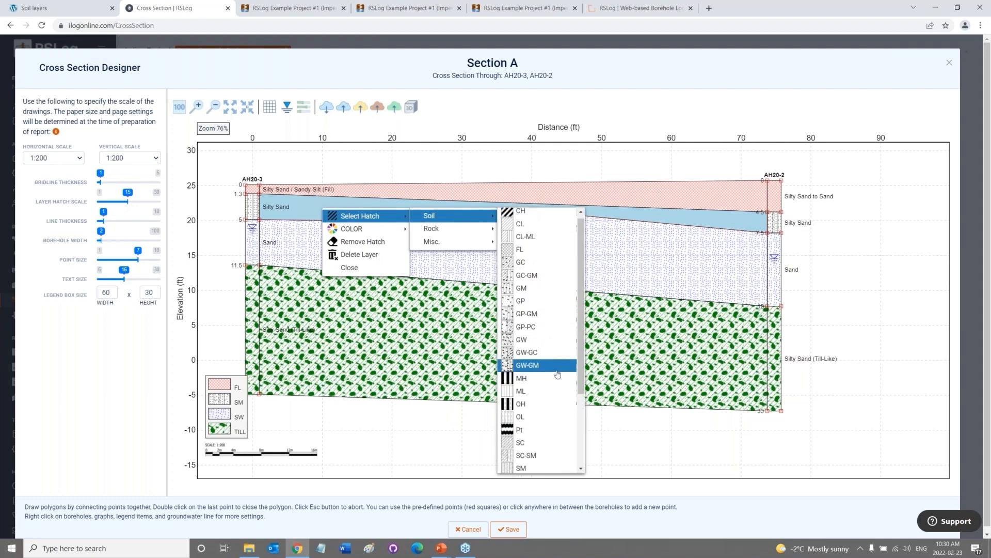
left_click(548, 368)
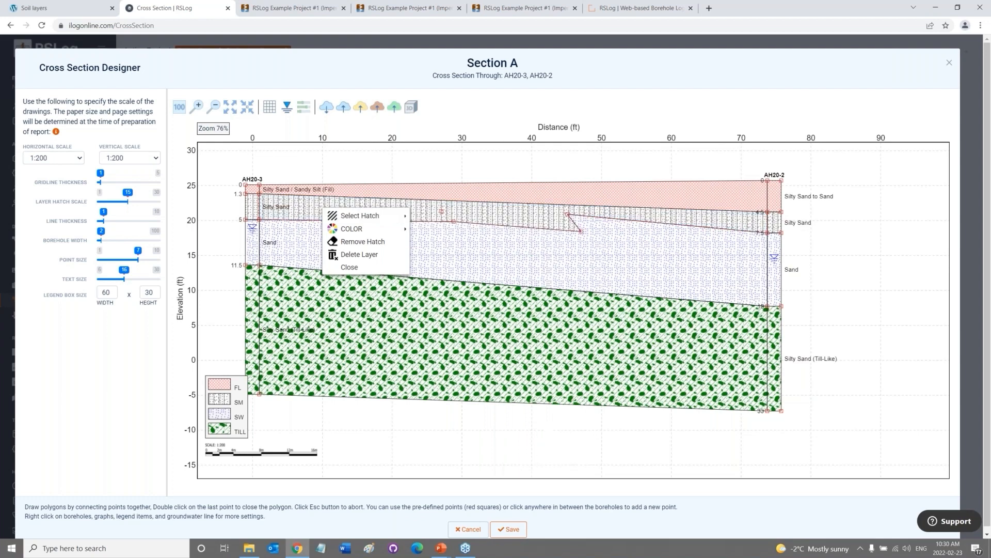
right_click(504, 214)
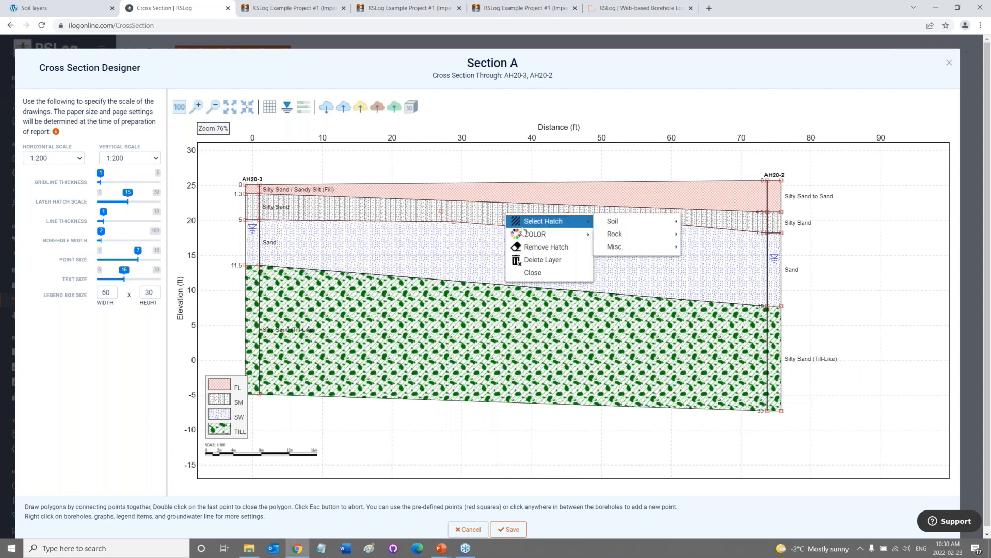
mouse_move(532, 234)
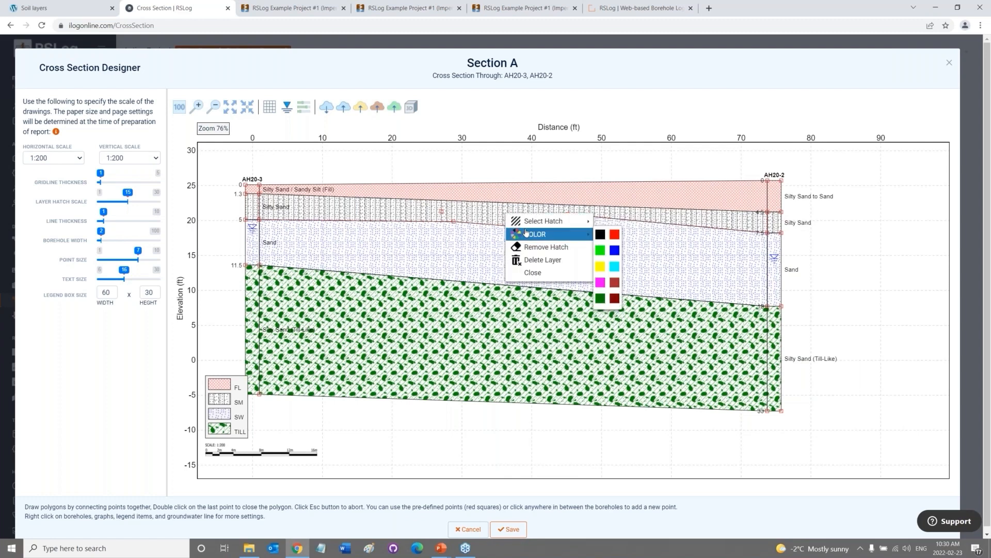
left_click(601, 250)
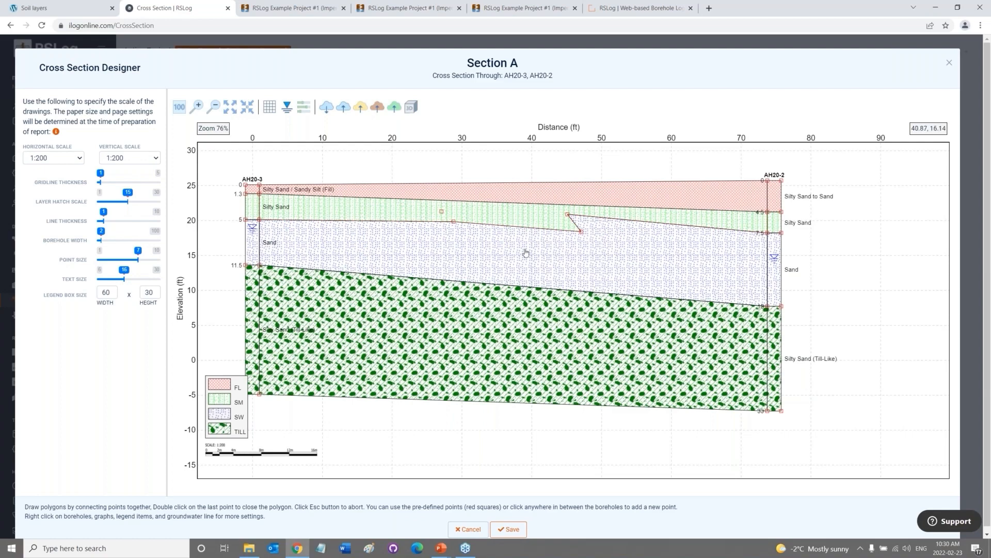
Set the layer hatch scale to 11 and view Section A as a 3D model.
left_click_drag(465, 249, 446, 244)
mouse_move(129, 201)
left_mouse_down()
mouse_move(149, 203)
mouse_move(120, 201)
left_mouse_up()
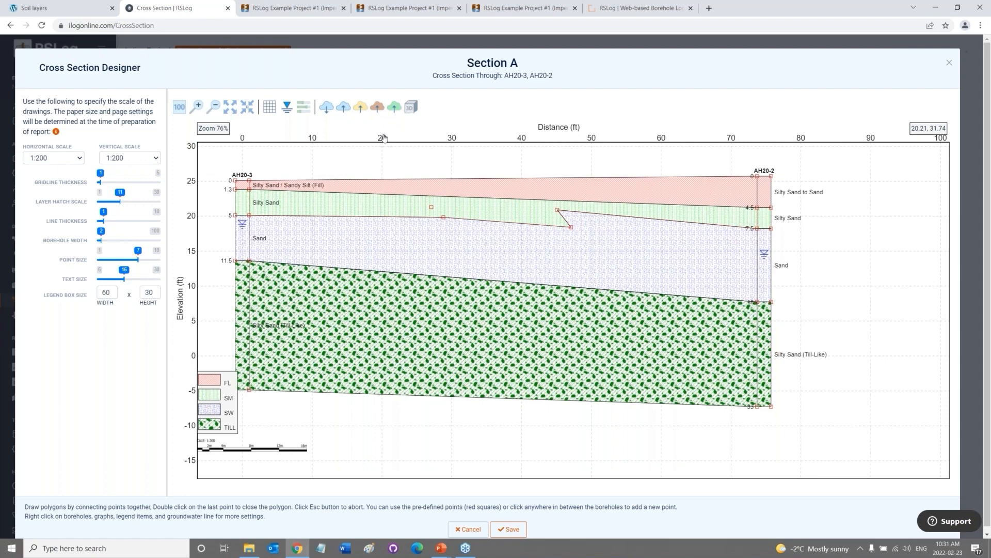
left_click(413, 108)
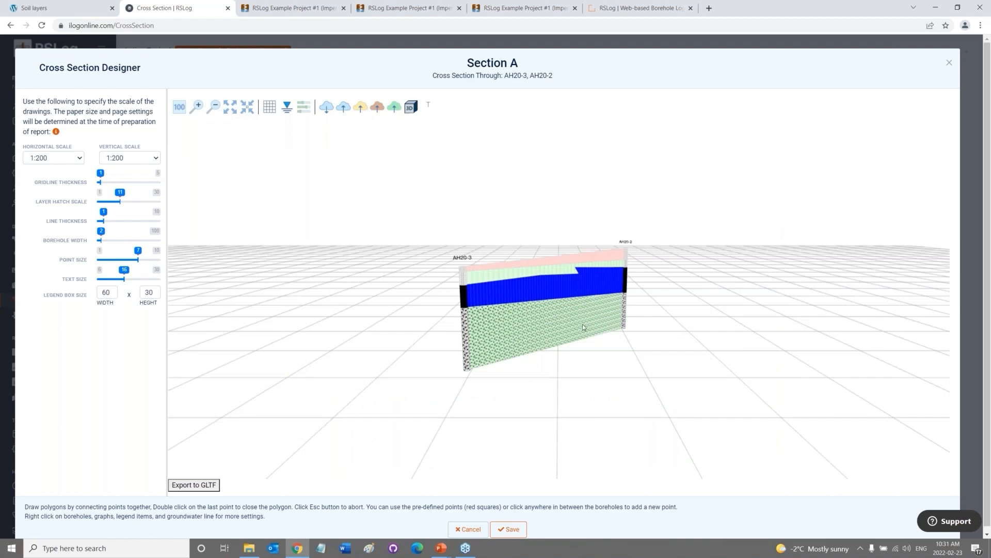
left_click_drag(558, 330, 401, 323)
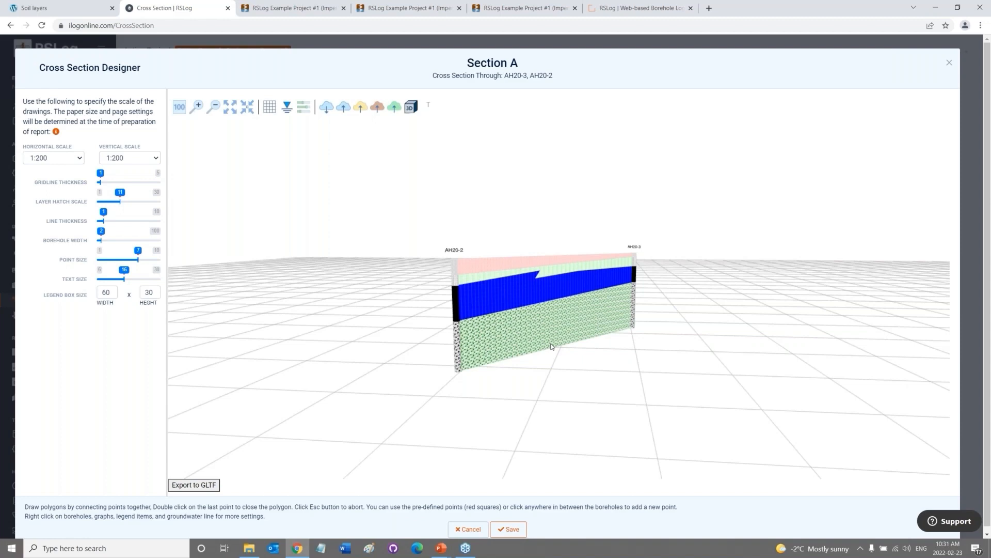
Orbit the 3D model back to the front, then switch Section A back to 2D.
left_click_drag(478, 289, 568, 303)
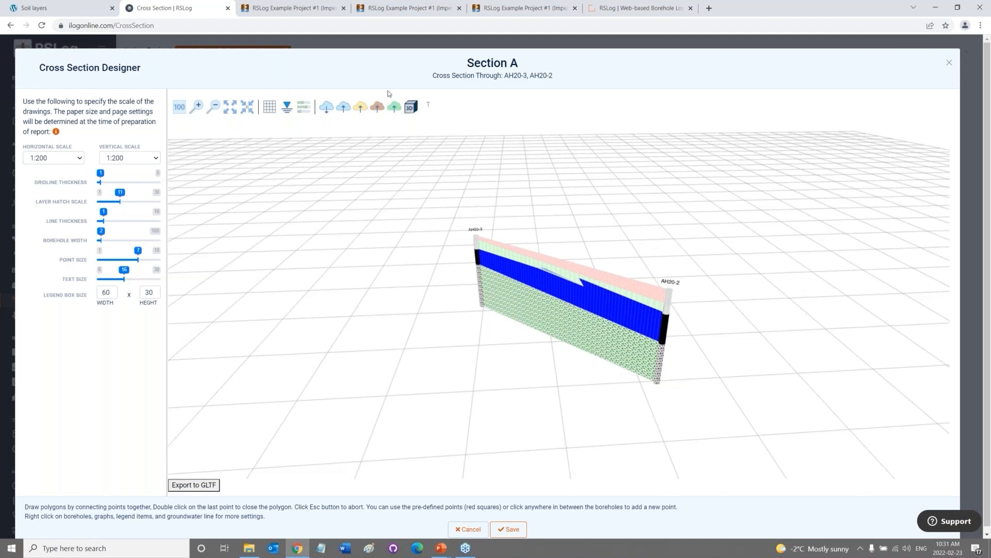
left_click(411, 107)
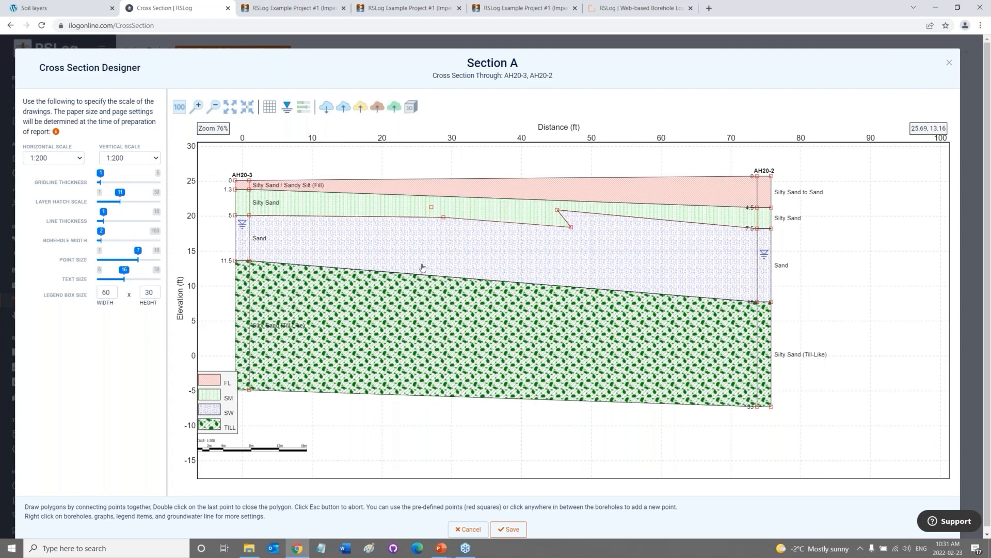
Cancel the Cross Section Designer, discarding changes, and go to the Import / Export page.
left_click(469, 528)
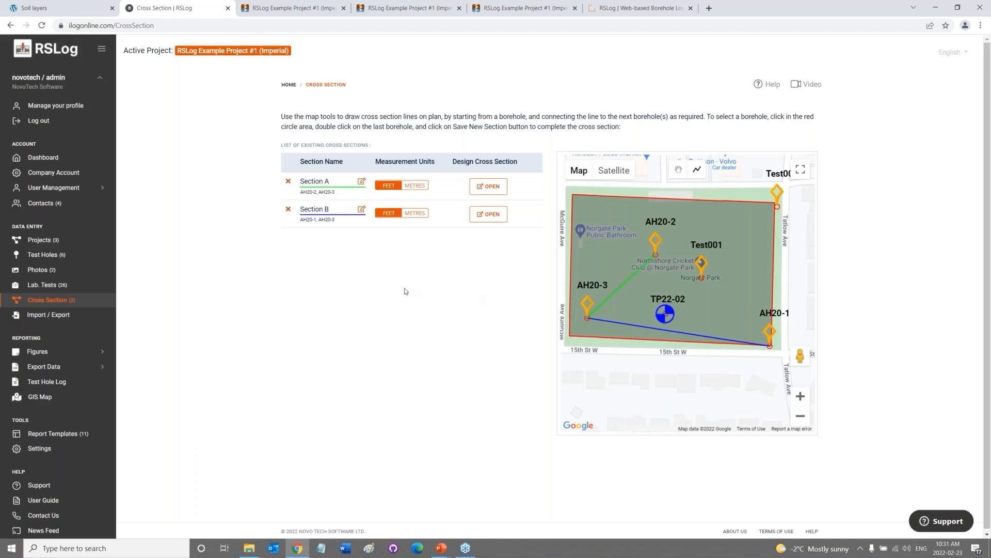
left_click(46, 319)
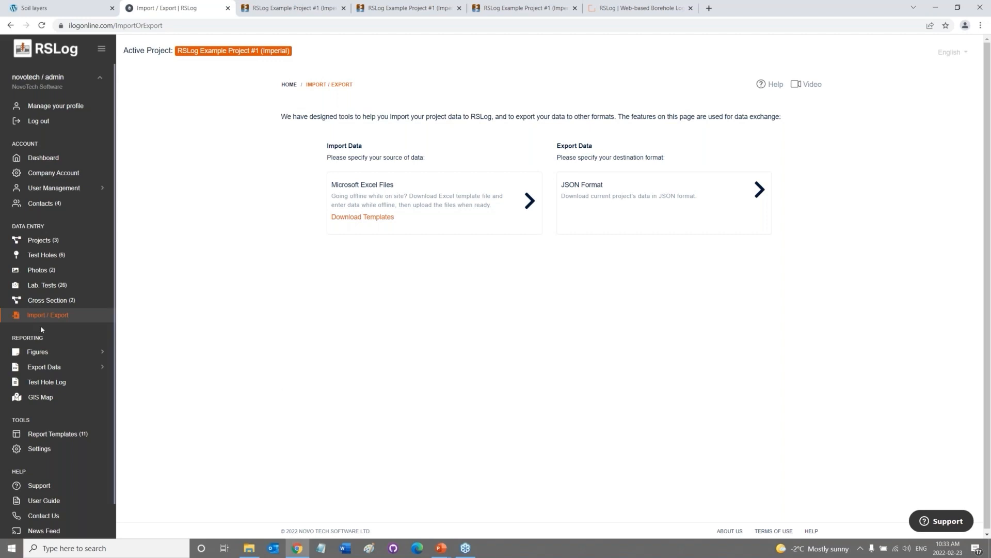
Open the Project Location map figure from the Figures list.
left_click(50, 354)
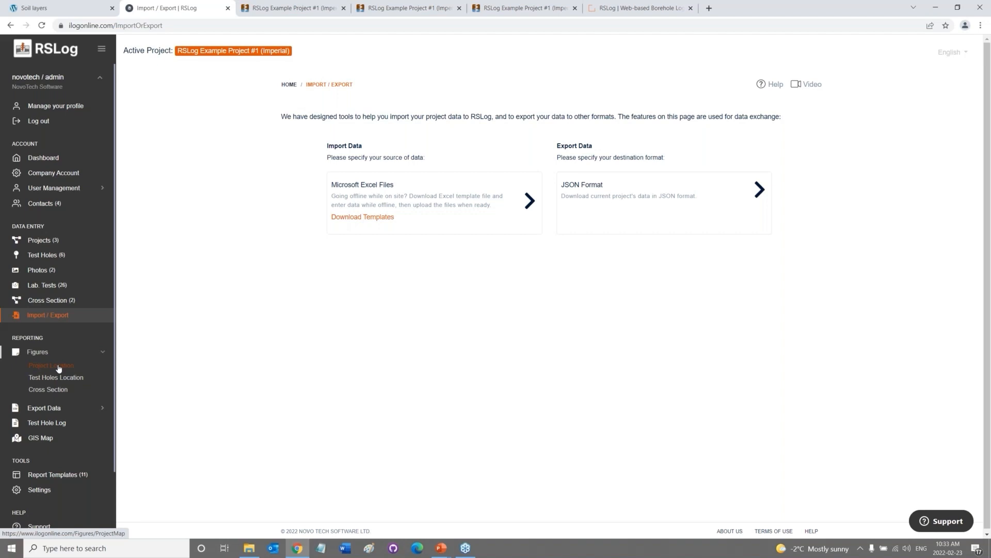
left_click(59, 368)
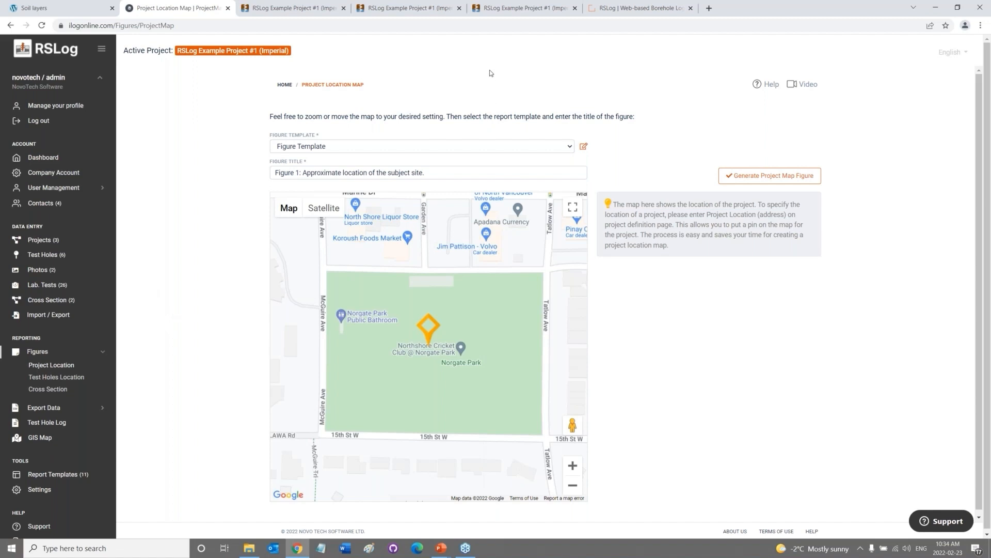
Flip through the project map, cross-section and AH20-1 log PDFs, then return to the Project Location Map page.
left_click(527, 8)
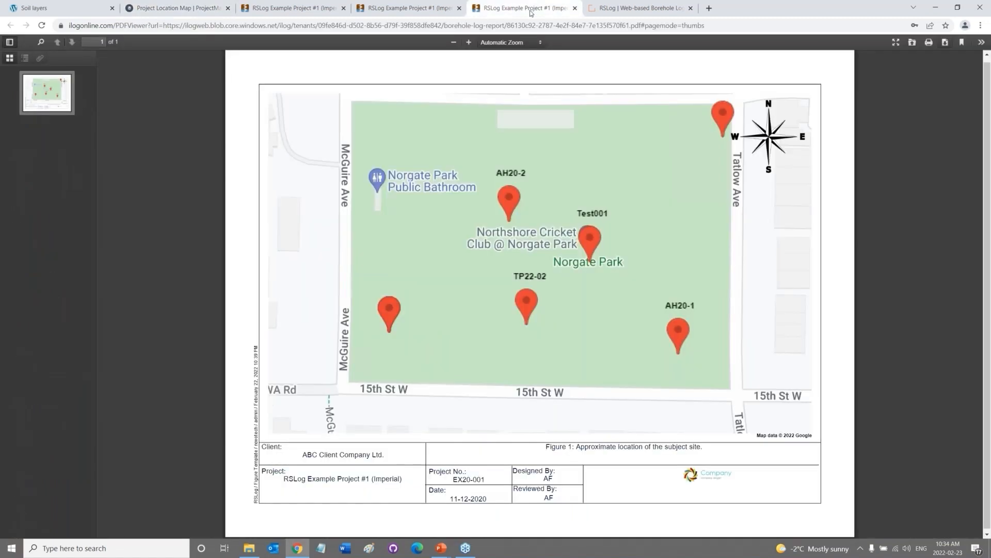
left_click(406, 8)
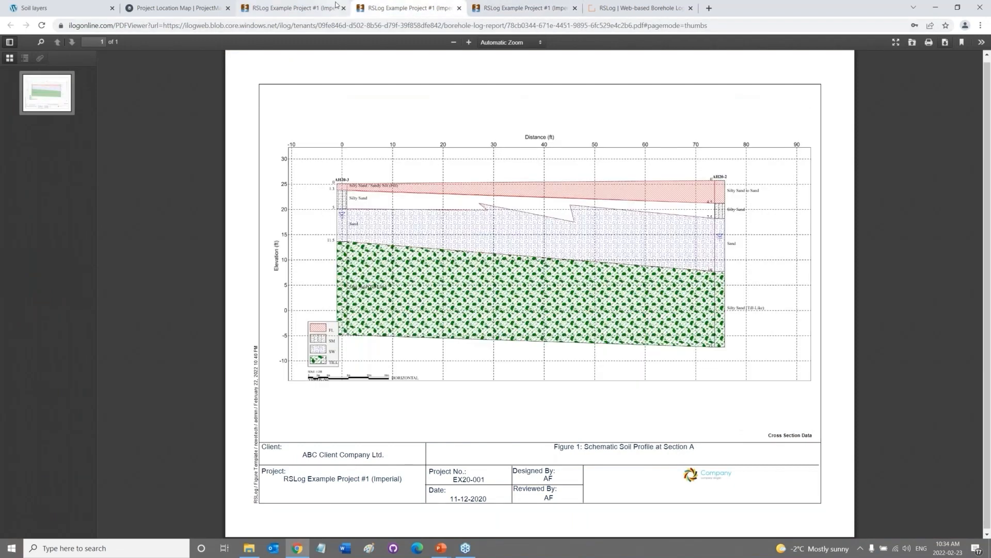
left_click(321, 9)
left_click(523, 8)
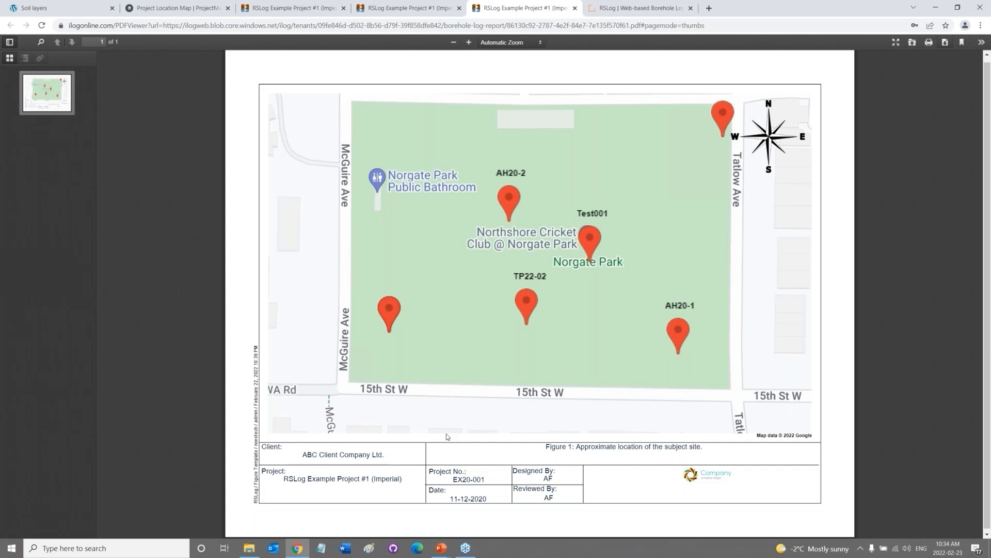
left_click(408, 7)
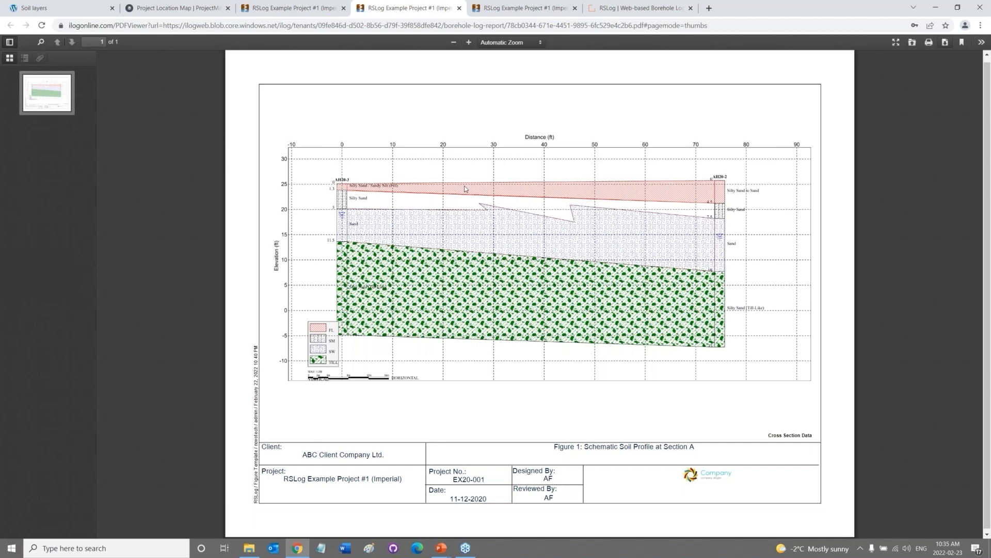
left_click(320, 8)
left_click(182, 7)
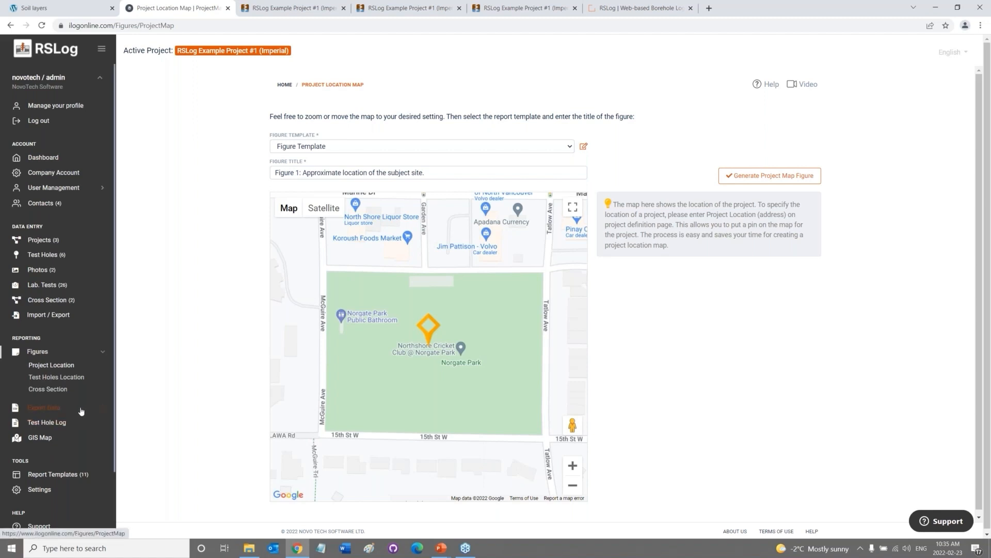
Generate AH20-1's test hole log with the Geotechnical Log #1 with Piezometer template and view the PDF.
left_click(49, 424)
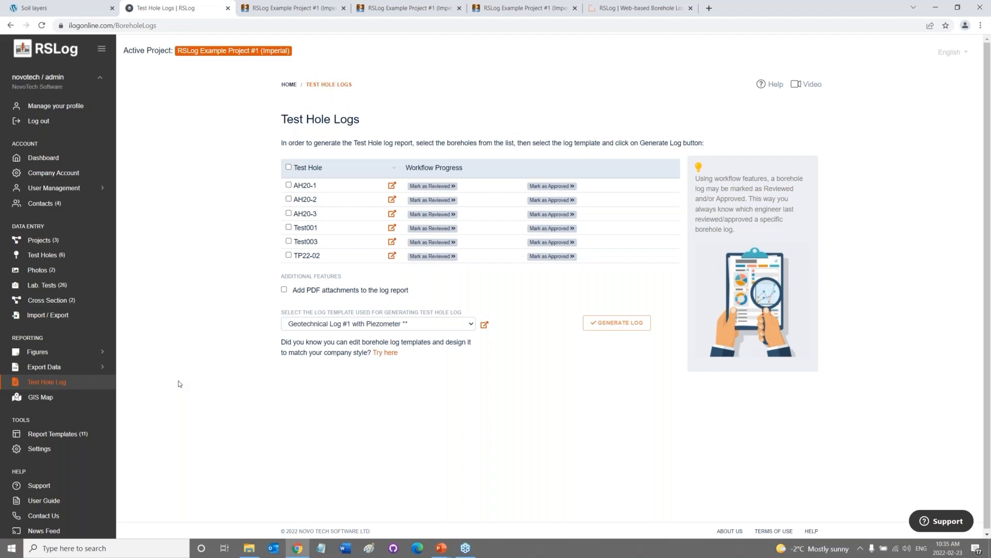
left_click(310, 186)
left_click(386, 328)
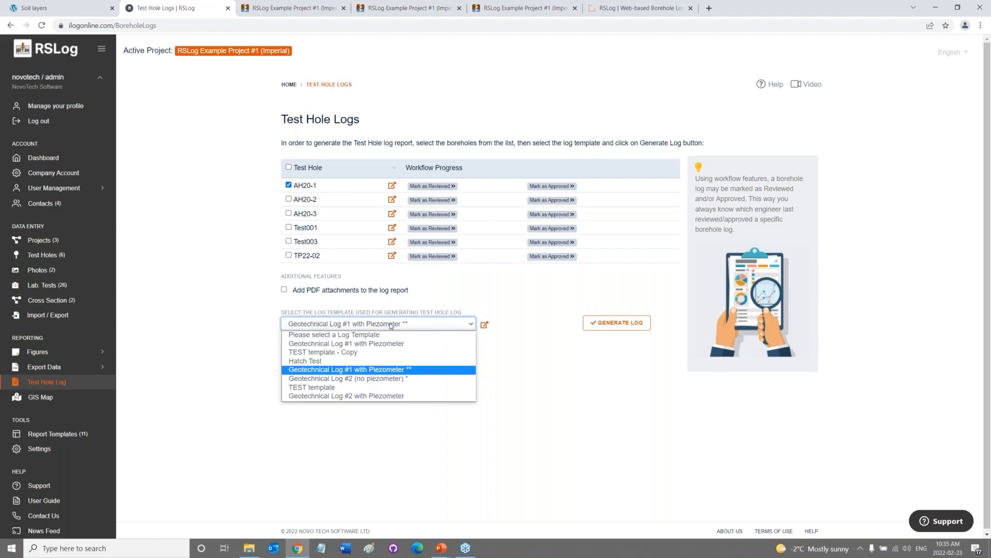
left_click(390, 324)
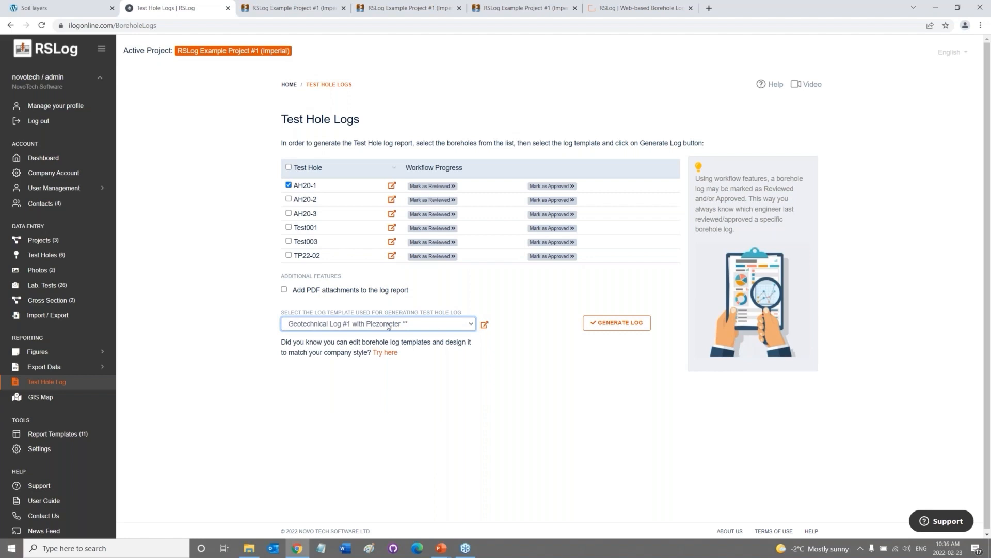
left_click(612, 326)
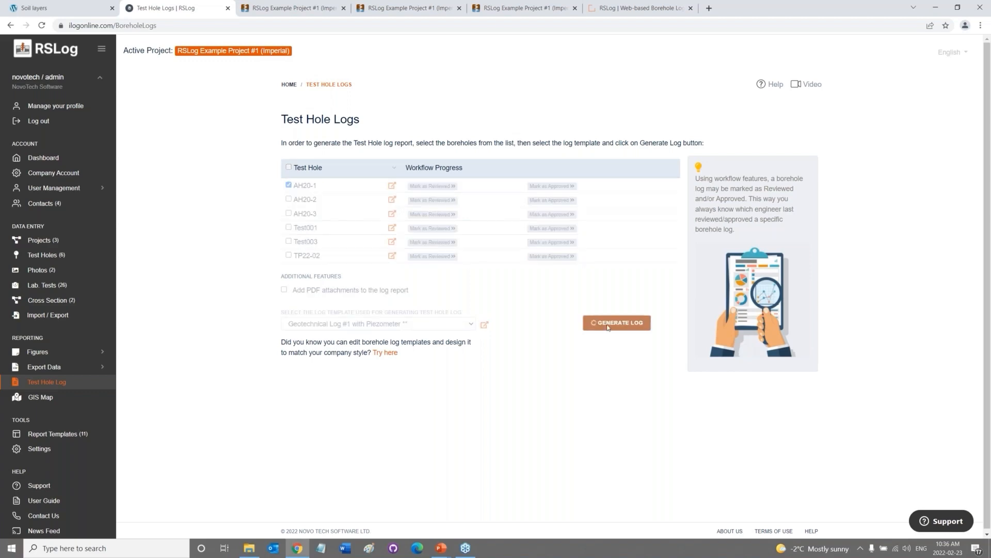
left_click(321, 4)
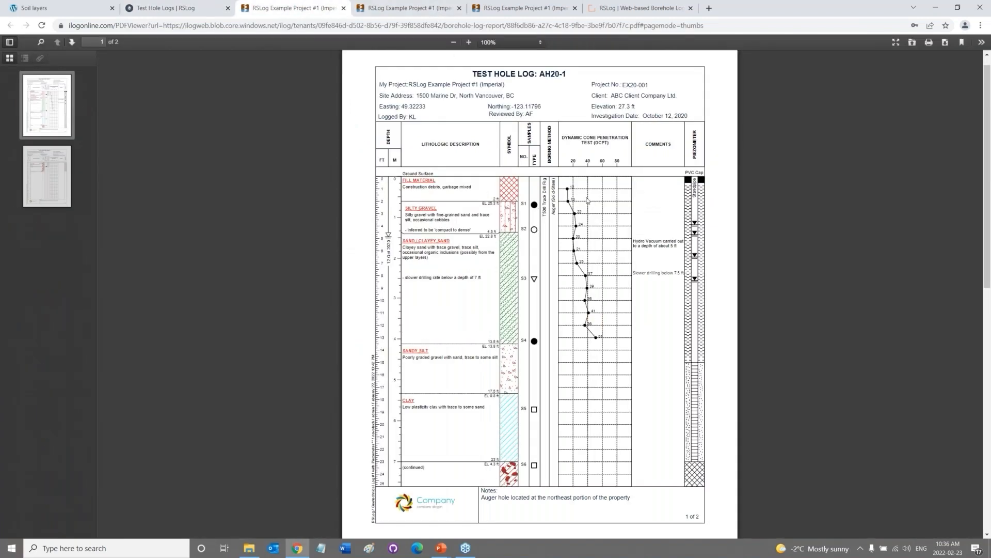
Scroll through the two-page AH20-1 log PDF, then go back to Test Hole Logs and open GIS Map.
scroll(587, 201, "down", 3)
scroll(587, 201, "up", 3)
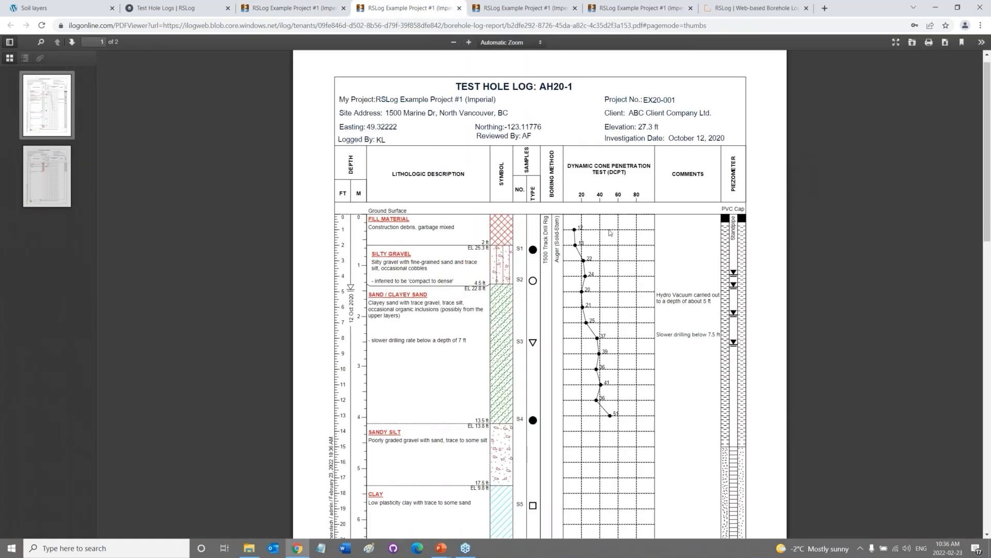
scroll(609, 233, "down", 3)
scroll(610, 233, "up", 3)
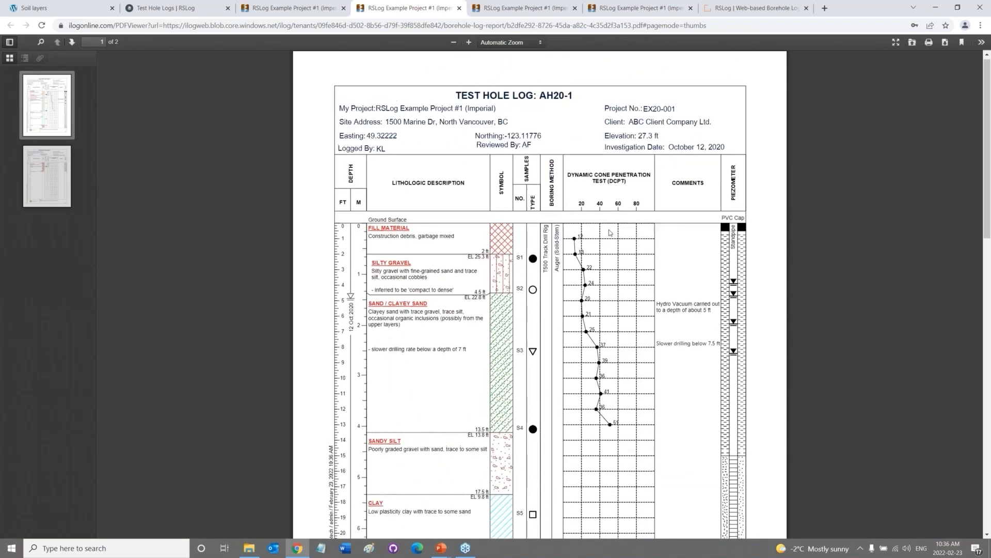
scroll(609, 234, "up", 1)
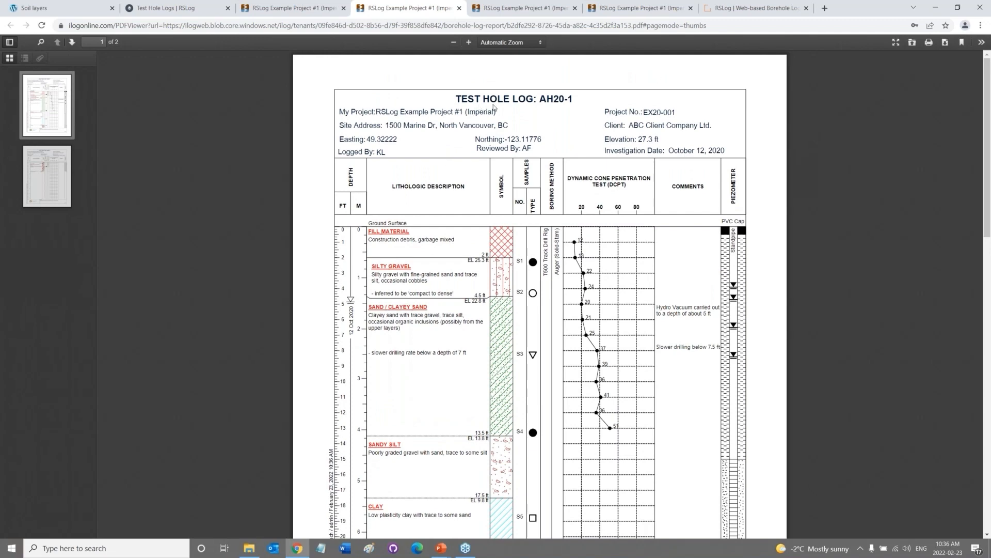
scroll(523, 500, "down", 3)
scroll(527, 279, "up", 2)
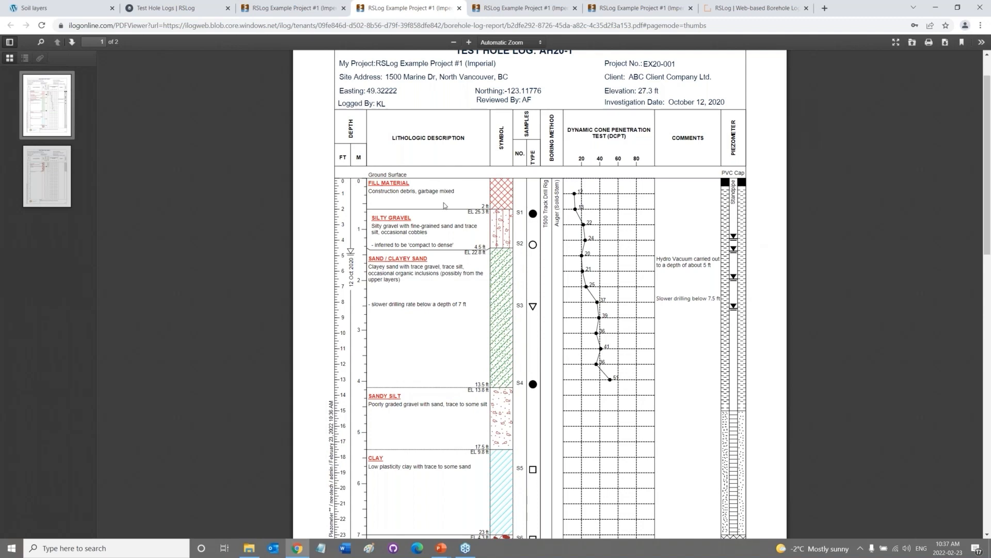
left_click(209, 13)
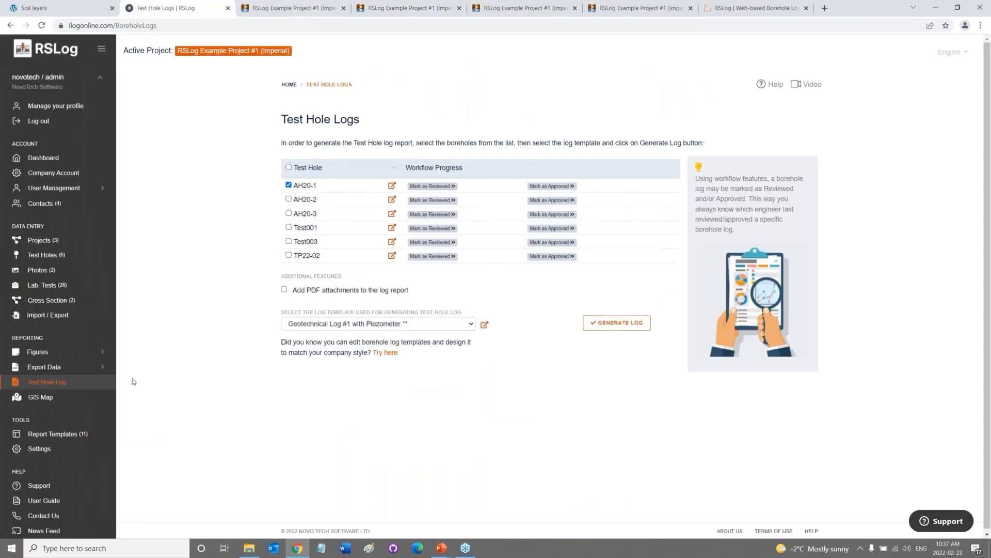
left_click(52, 398)
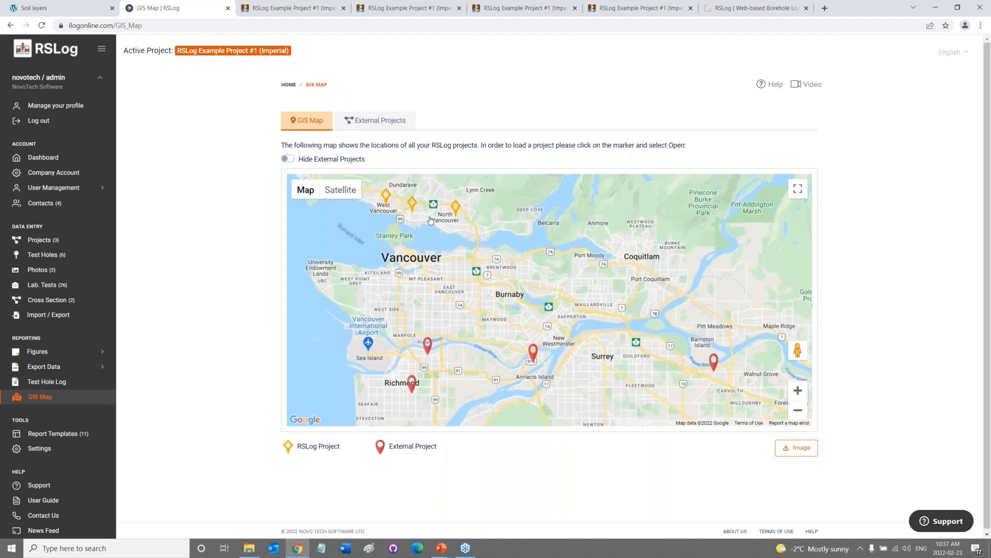
Pan the map and check the North Vancouver project #2 marker's details.
left_click_drag(464, 237, 503, 256)
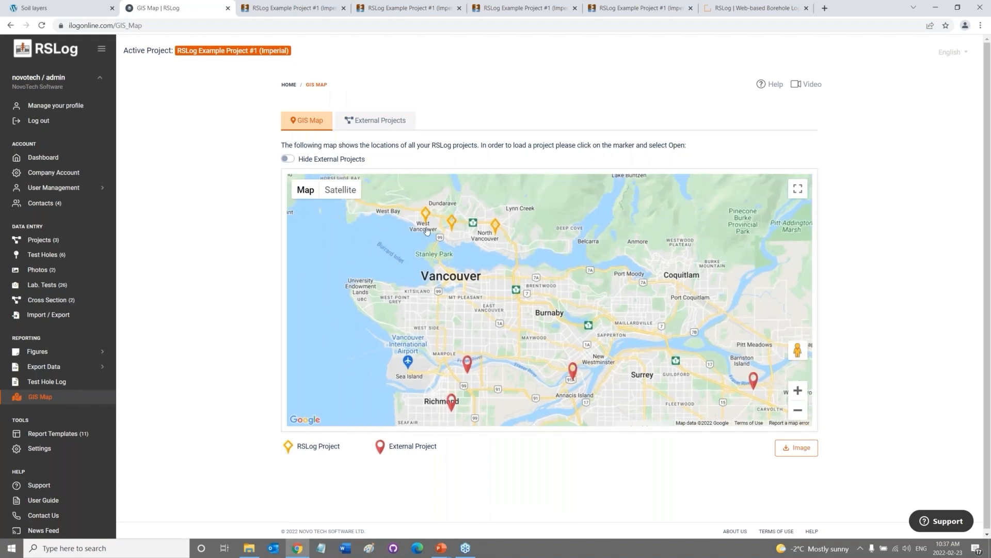
left_click(494, 227)
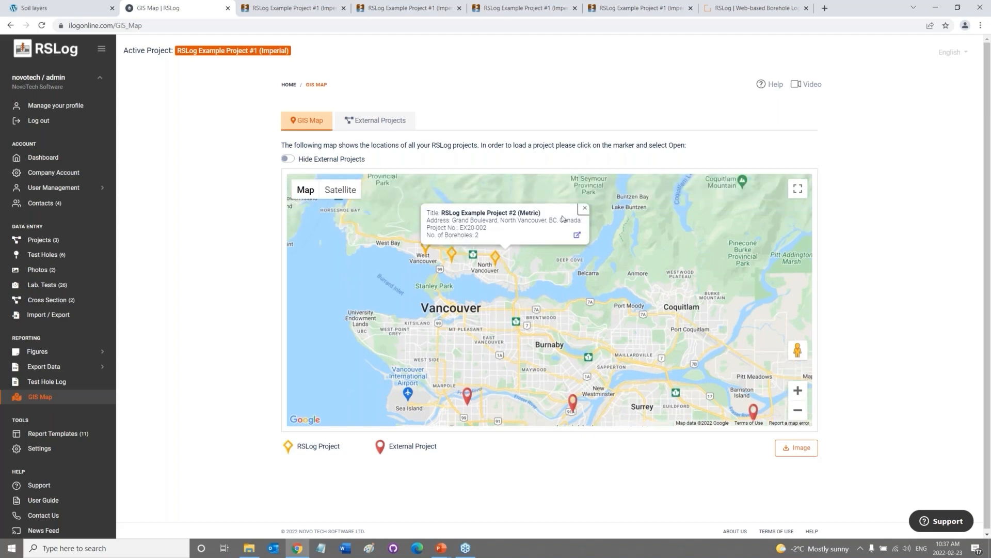
left_click(585, 209)
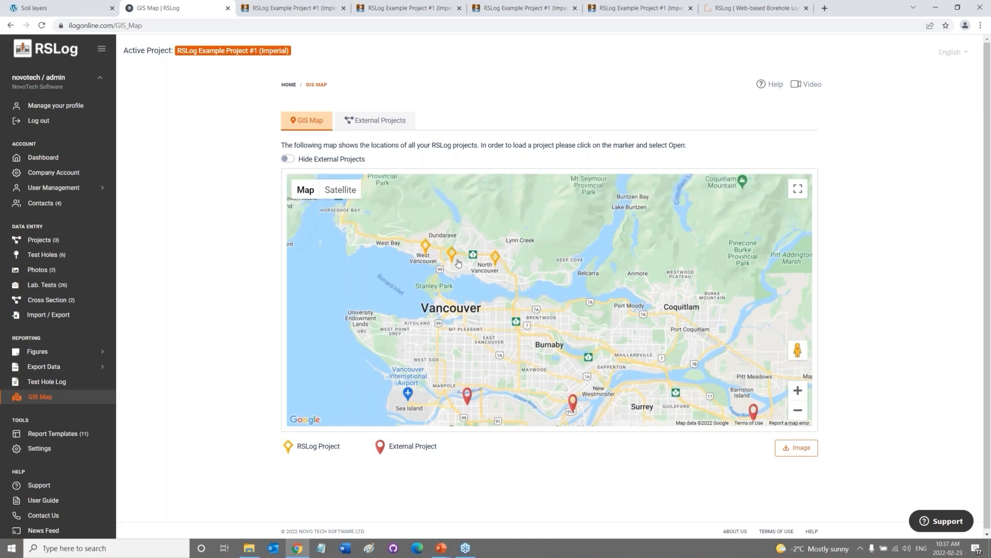
Zoom in and centre the map on the North Vancouver project markers, then view External Projects.
scroll(465, 245, "up", 1)
scroll(487, 291, "up", 1)
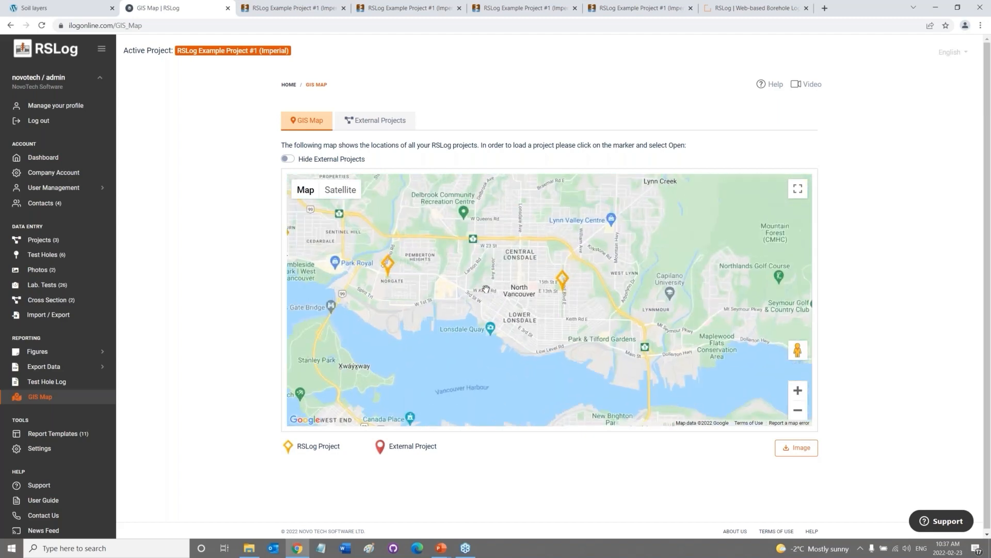
left_click_drag(487, 291, 594, 294)
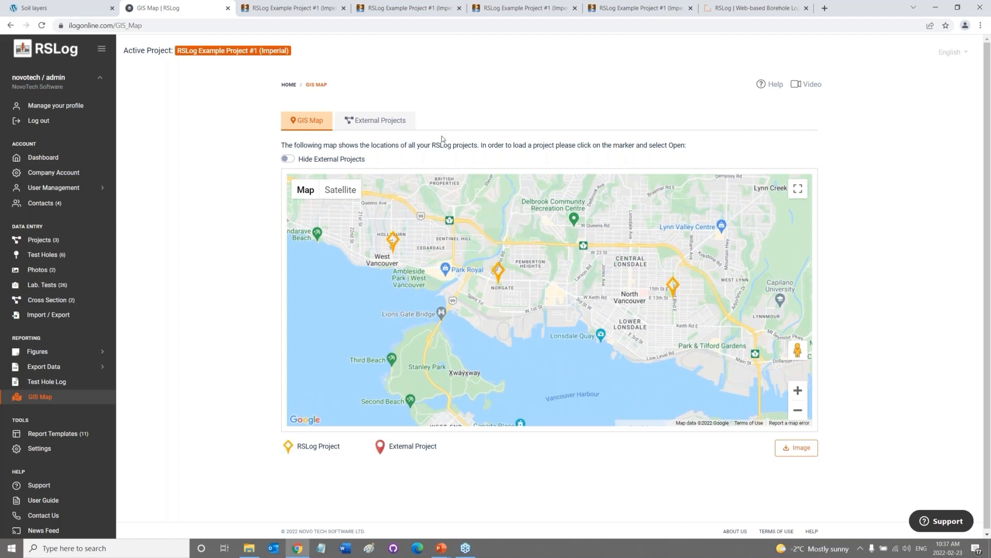
left_click(377, 121)
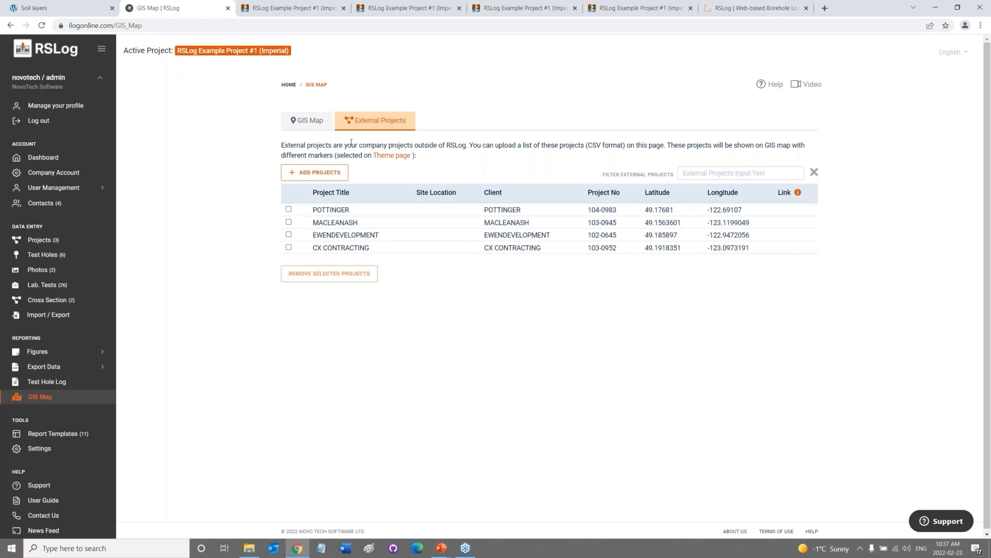
Back on the GIS map, check the EWENDEVELOPMENT external project's marker details.
left_click(311, 122)
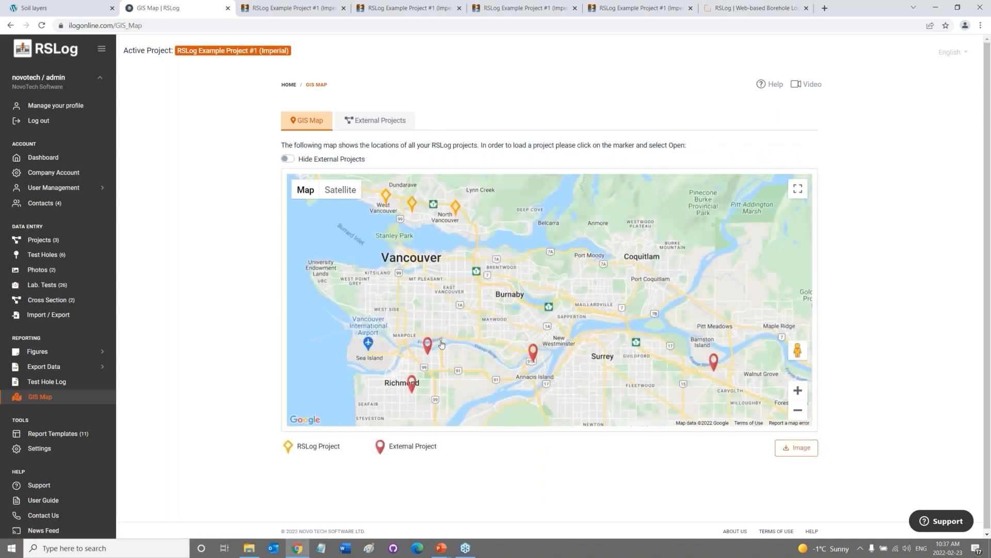
left_click(534, 353)
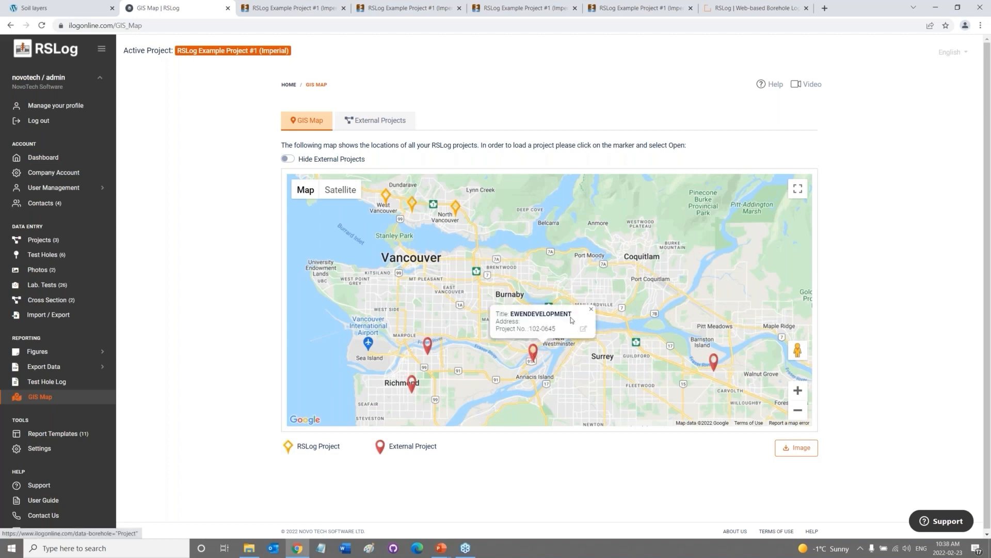
left_click(592, 310)
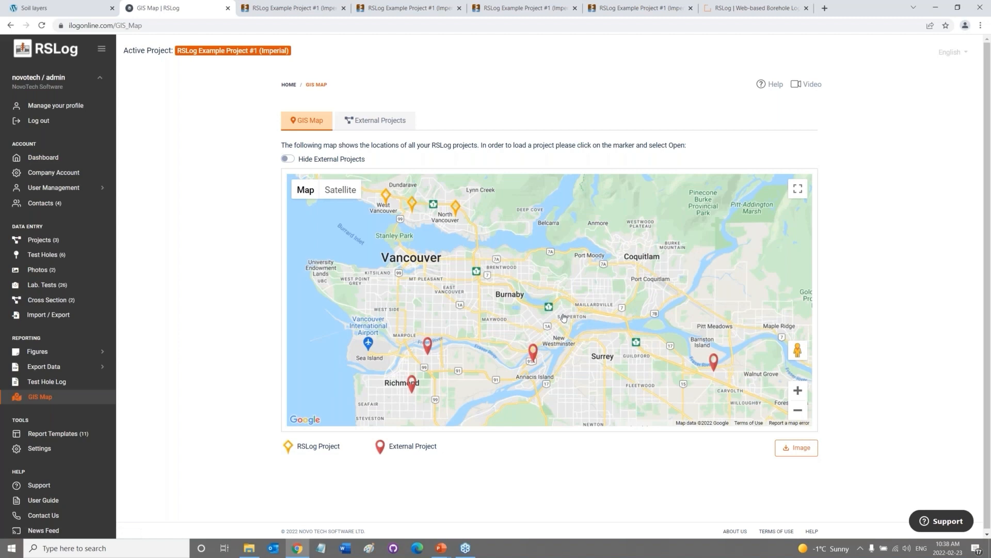
From Report Templates, choose Edit on the Geotechnical Log #1 with Piezometer template.
left_click(77, 434)
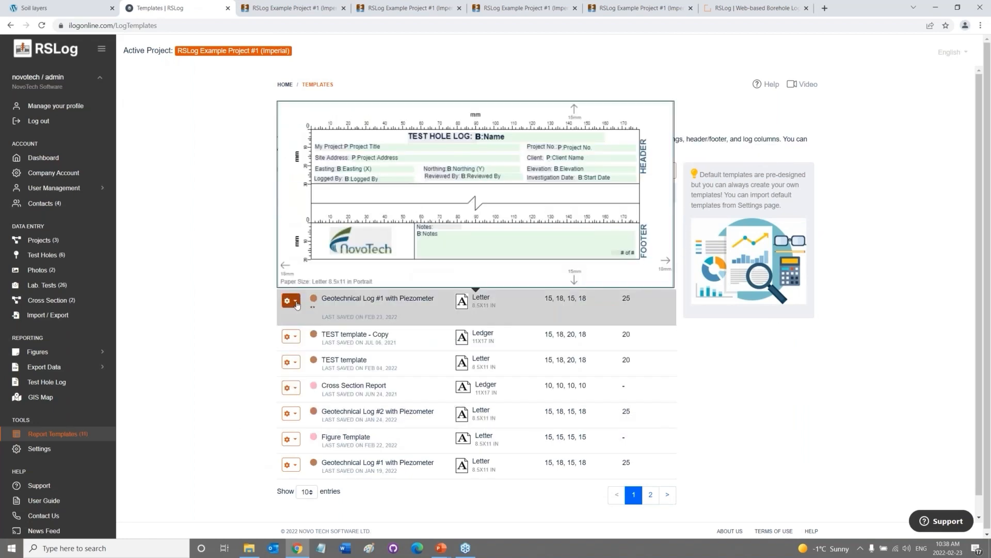
left_click(290, 300)
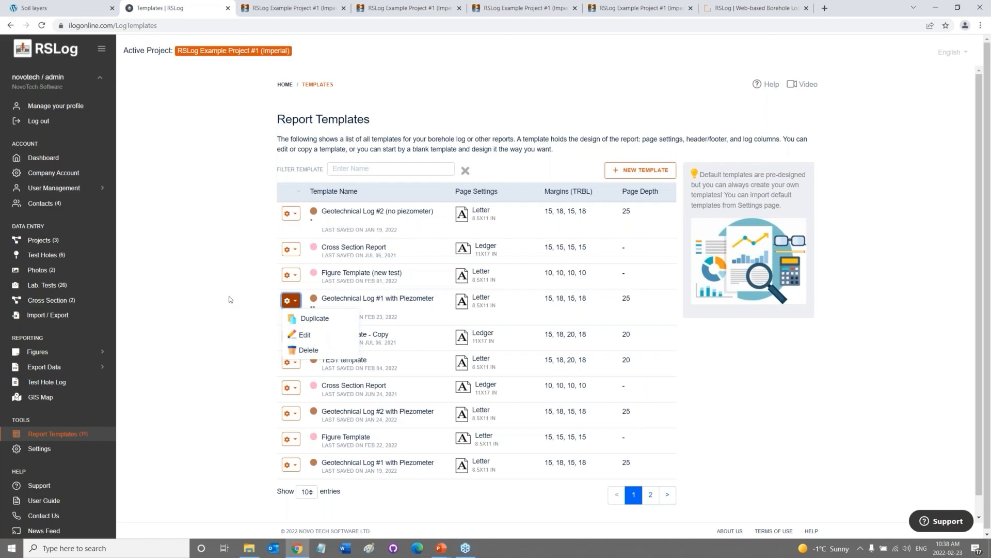
left_click(231, 300)
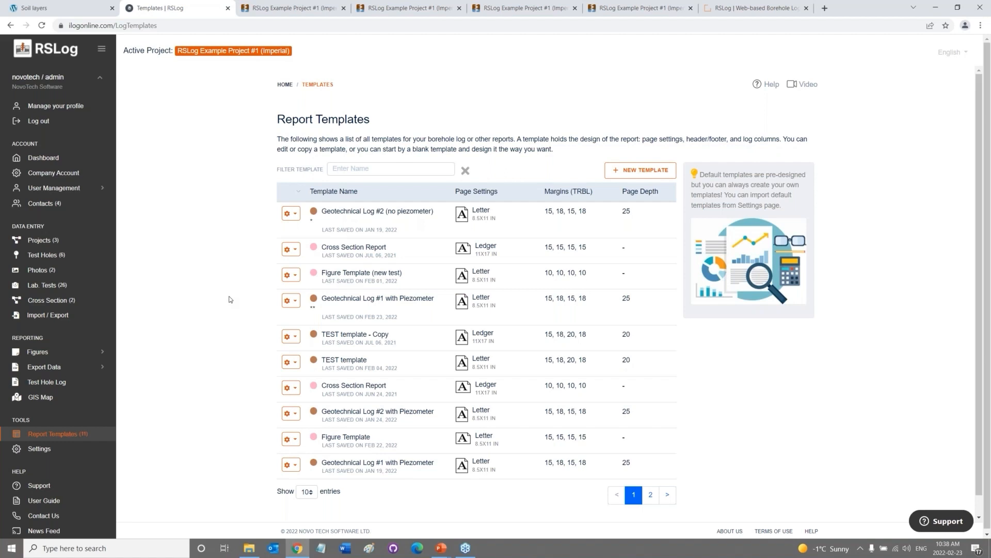
left_click(291, 301)
left_click(312, 334)
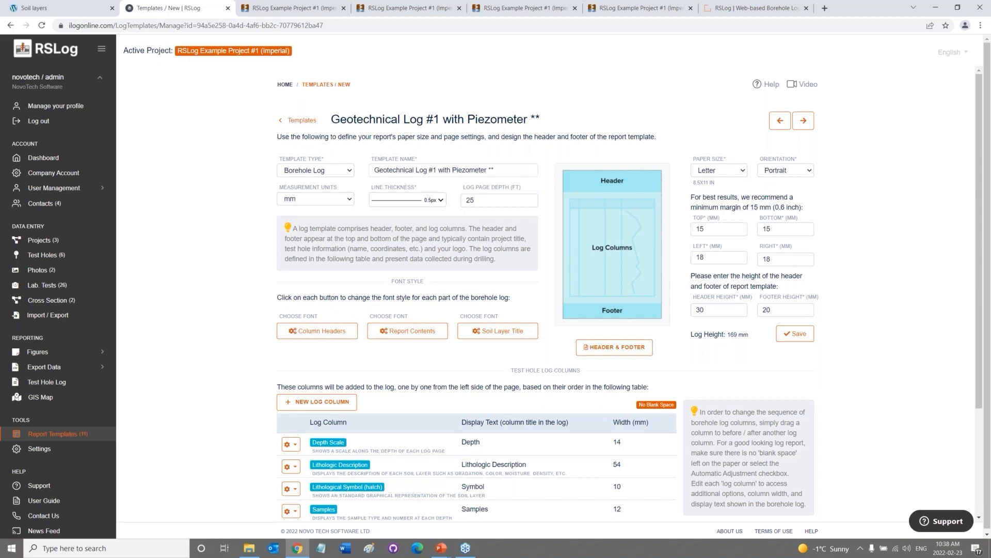
Check the Column Headers font without changing it, then open the Header & Footer designer.
left_click(318, 332)
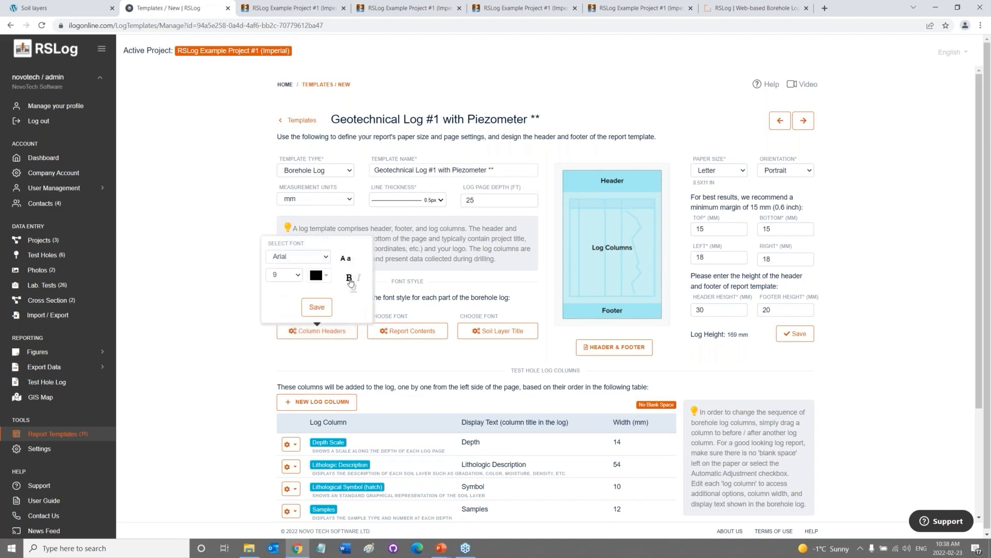
left_click(387, 364)
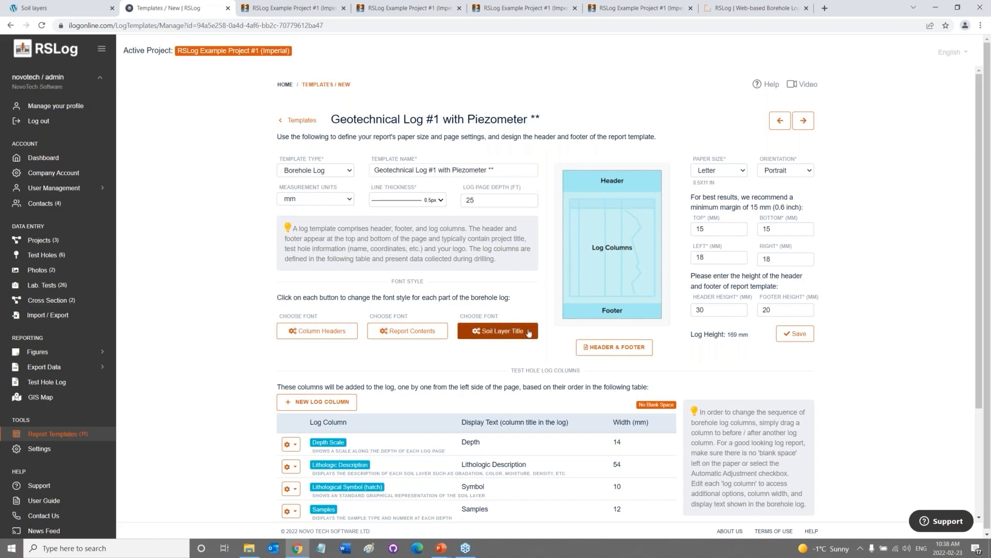
left_click(613, 350)
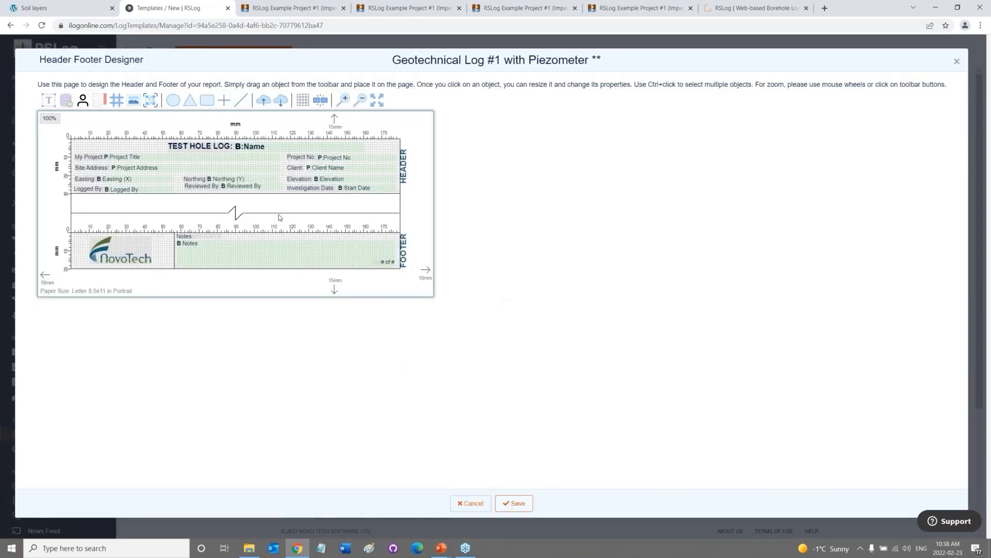
Scroll up in the designer and inspect the Project Title field's properties.
scroll(256, 206, "up", 5)
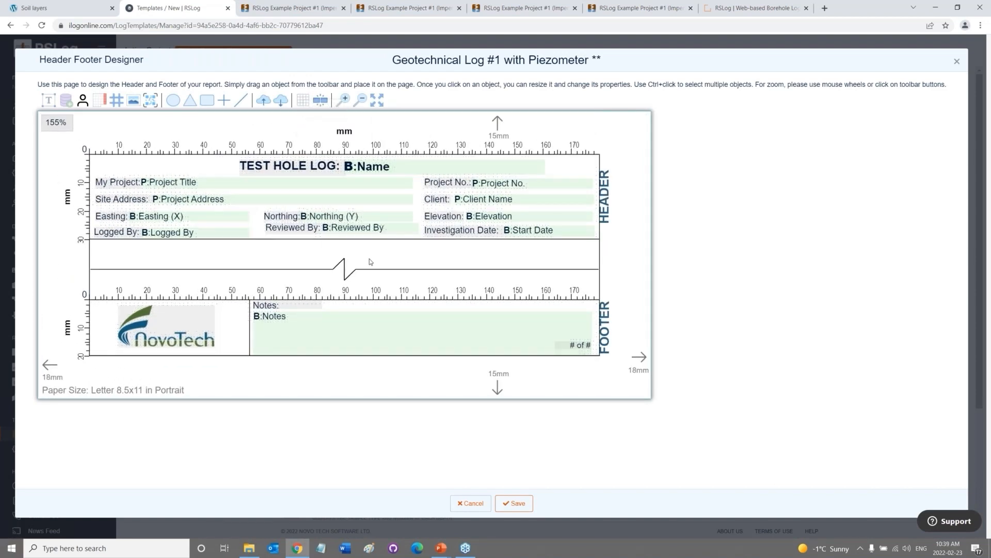
scroll(370, 263, "up", 3)
scroll(369, 262, "up", 2)
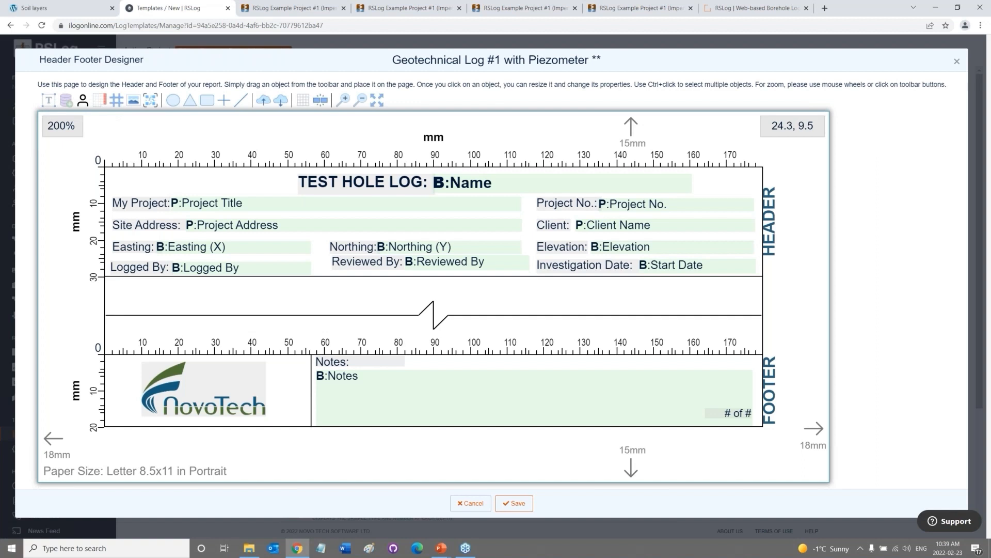
left_click(248, 203)
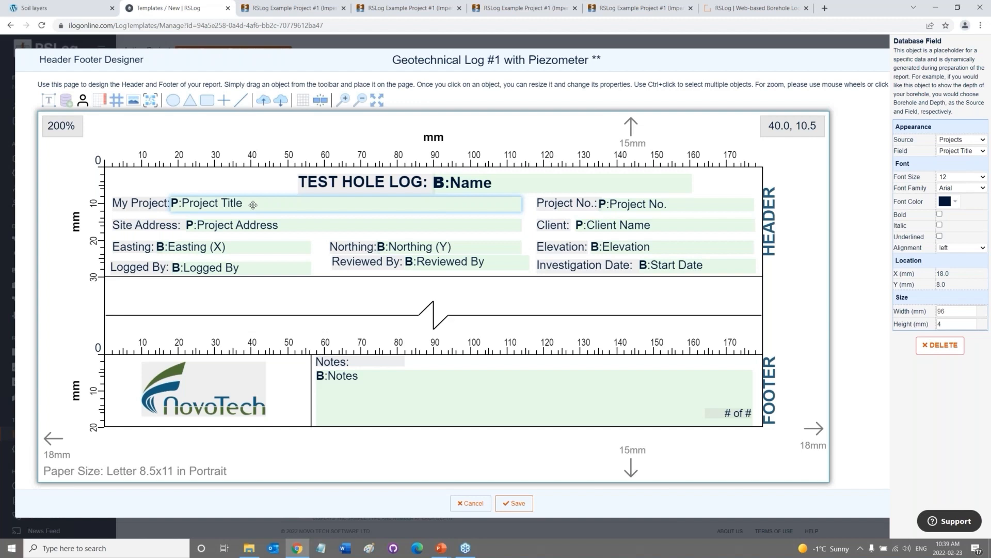
Check the NovoTech logo, drop a 'Link to Share PDF' QR code into the footer, then cancel.
left_click(248, 381)
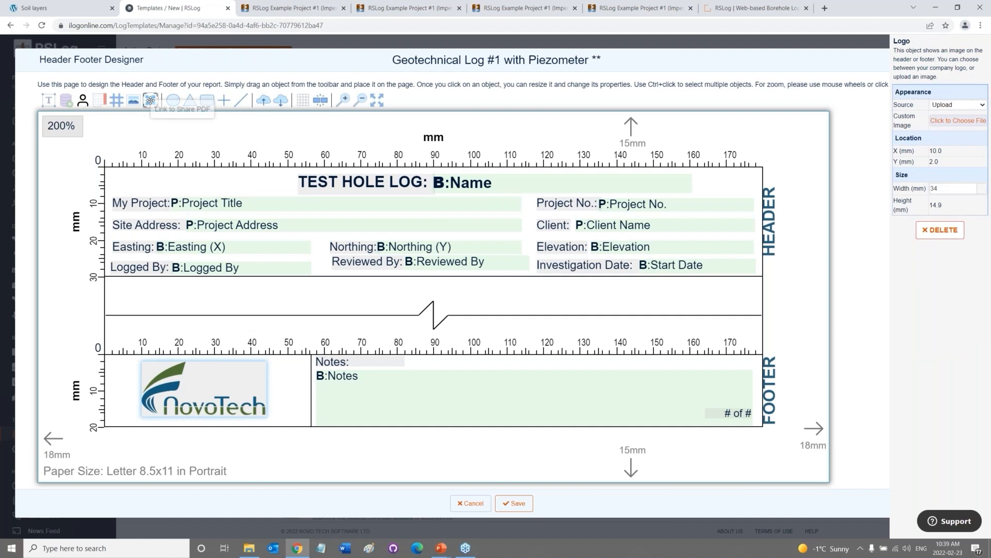
left_click_drag(151, 101, 634, 382)
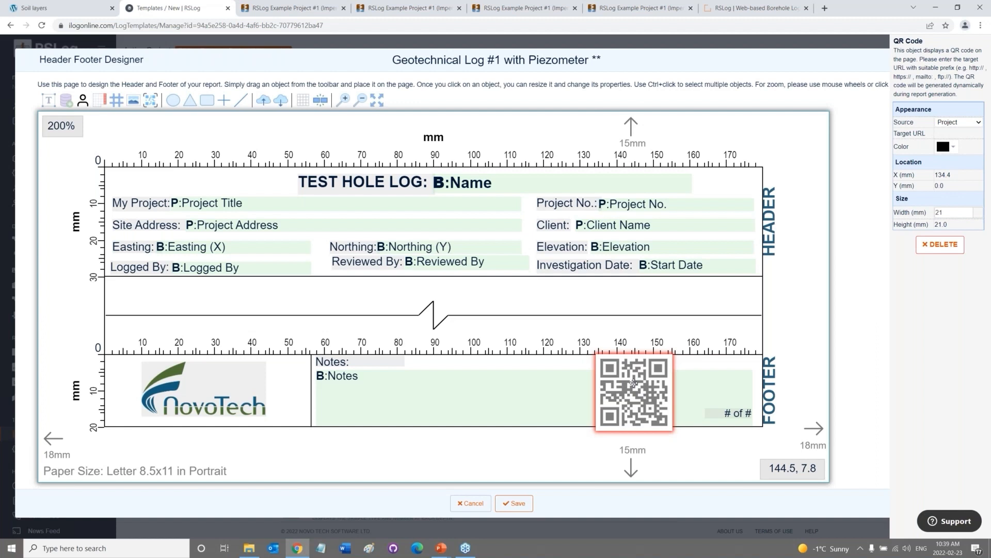
left_click(471, 503)
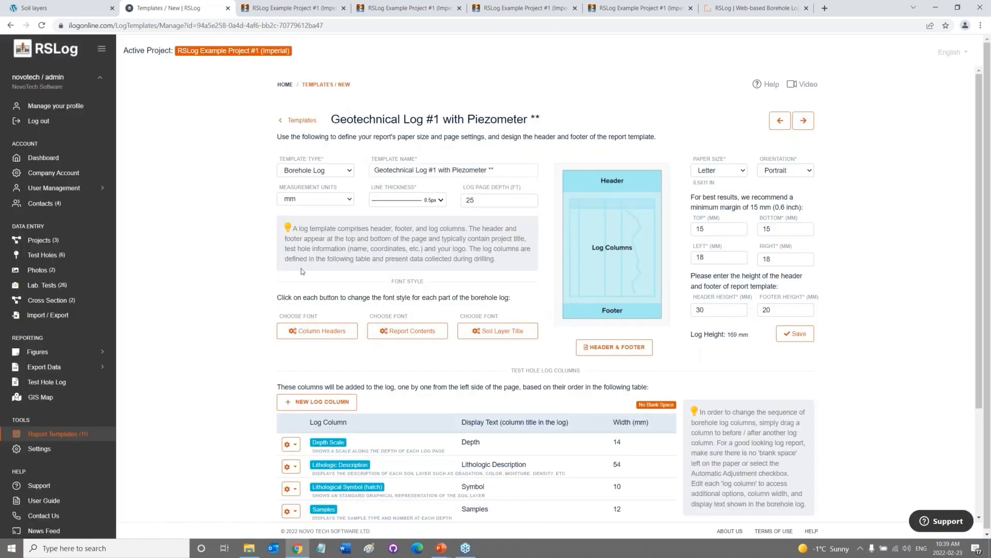
Change Lithologic Description to a Graphical Lithological Symbol (hatch) column and open its Color Settings.
scroll(302, 271, "down", 3)
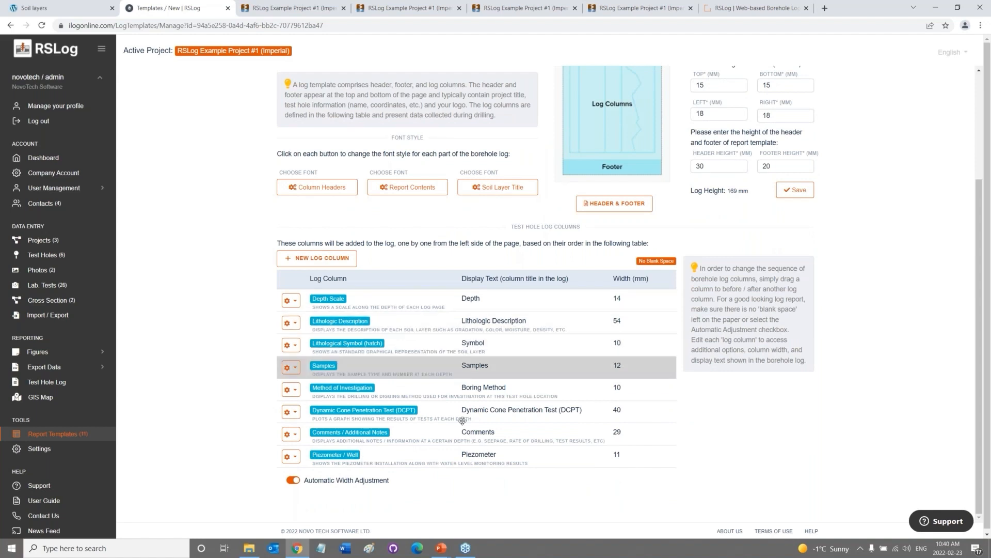
left_click(290, 323)
left_click(304, 342)
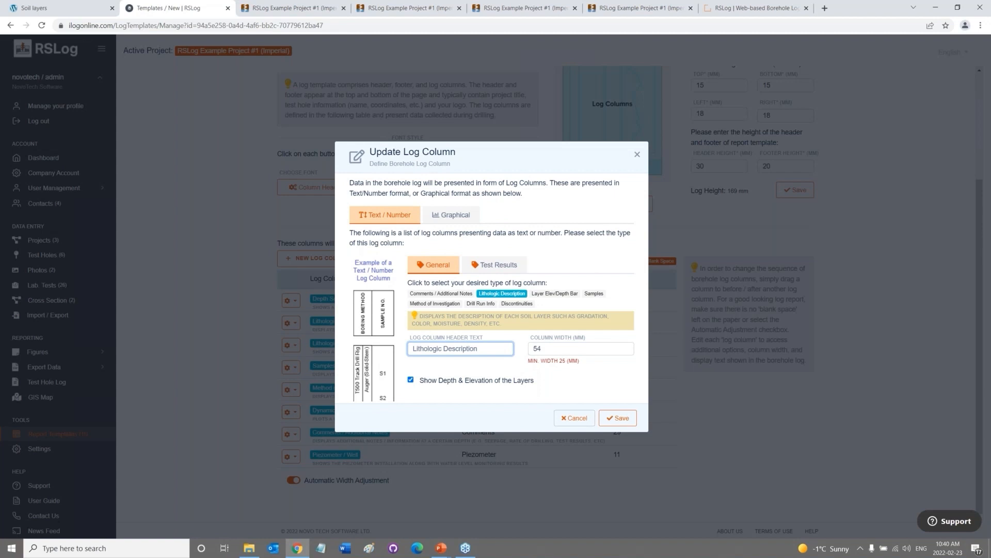
left_click(453, 215)
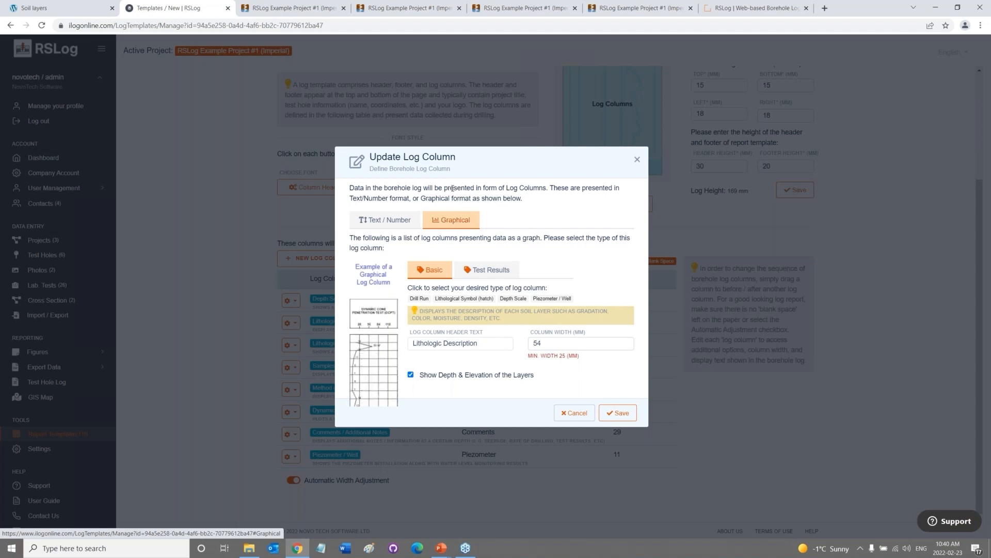
left_click(402, 218)
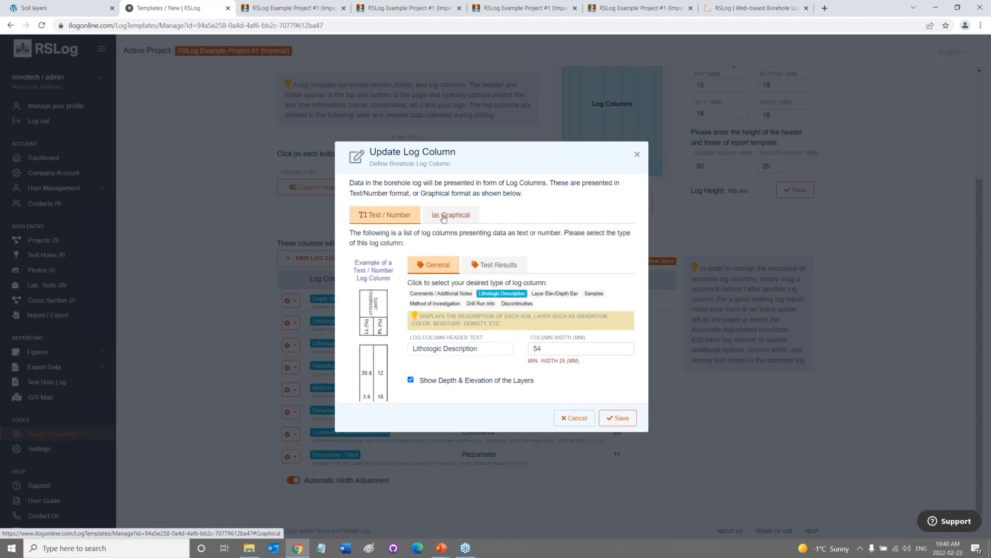
left_click(438, 219)
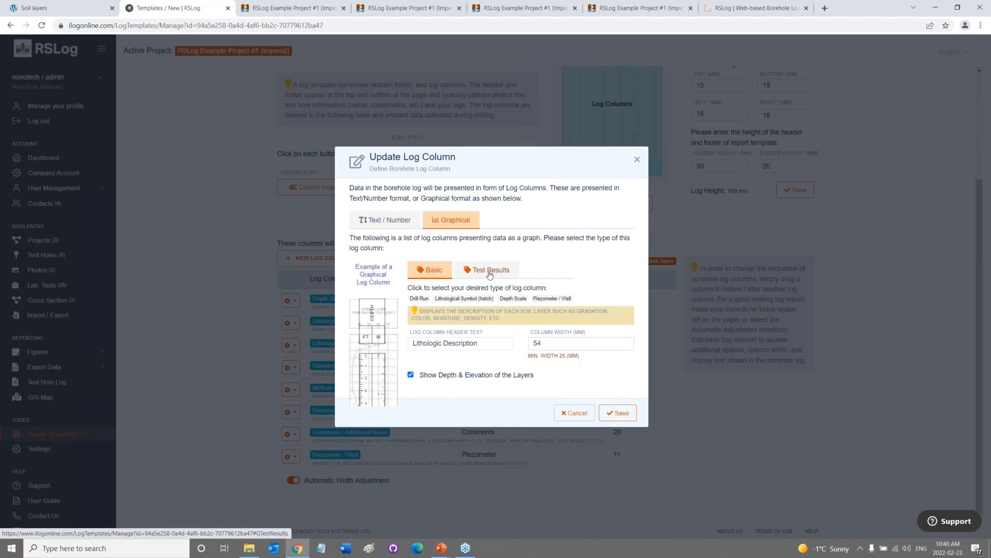
left_click(457, 300)
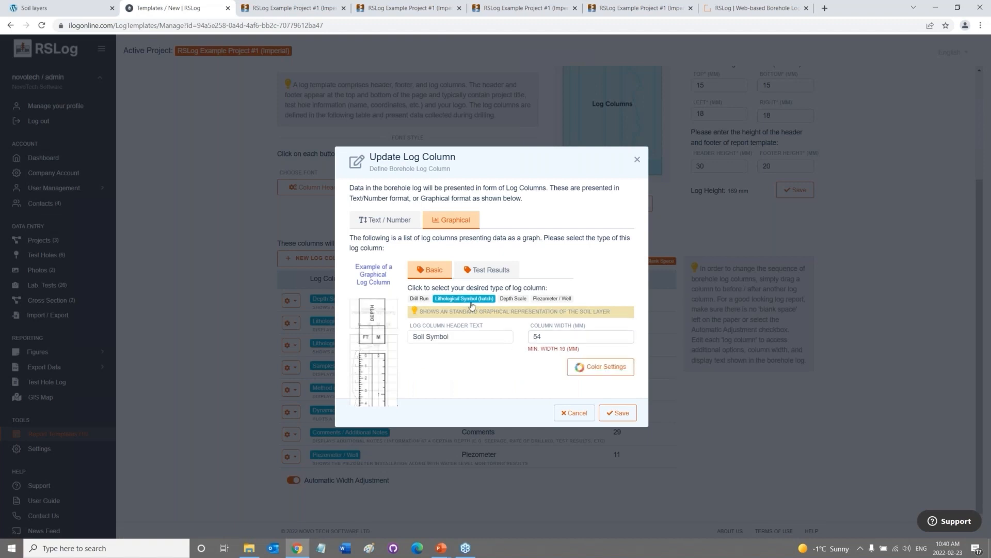
left_click(601, 366)
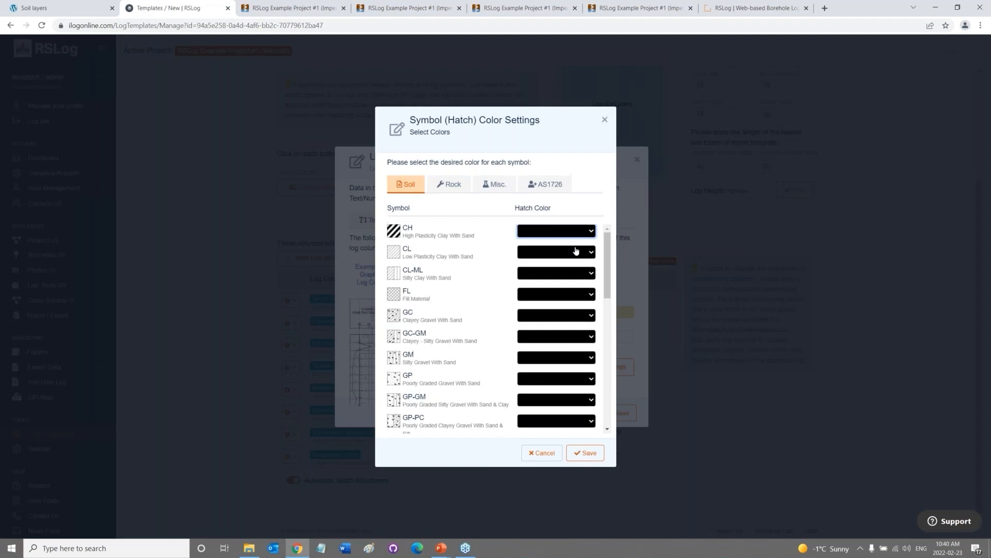
Try red as the CL hatch colour, then discard the hatch colour changes.
left_click(572, 253)
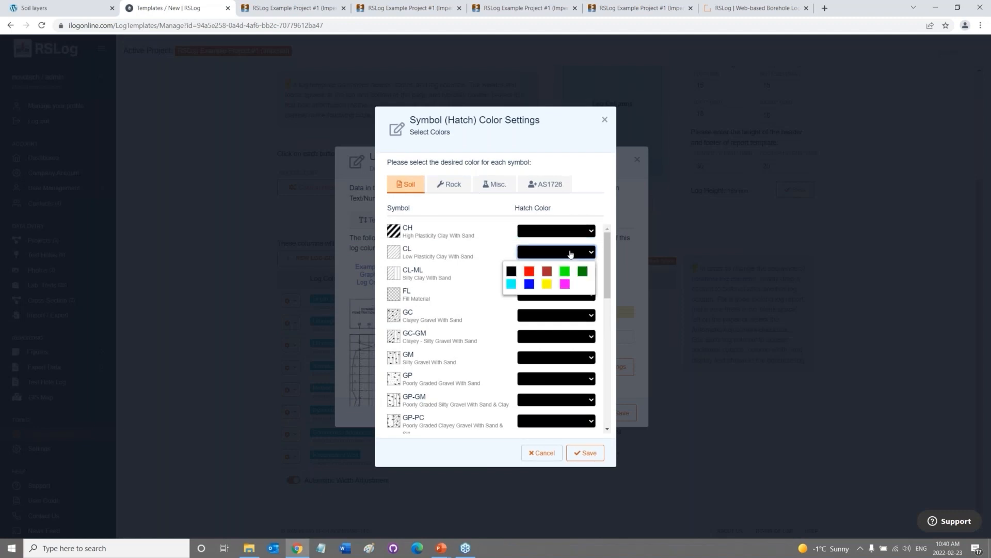
left_click(528, 272)
left_click(525, 275)
left_click(512, 271)
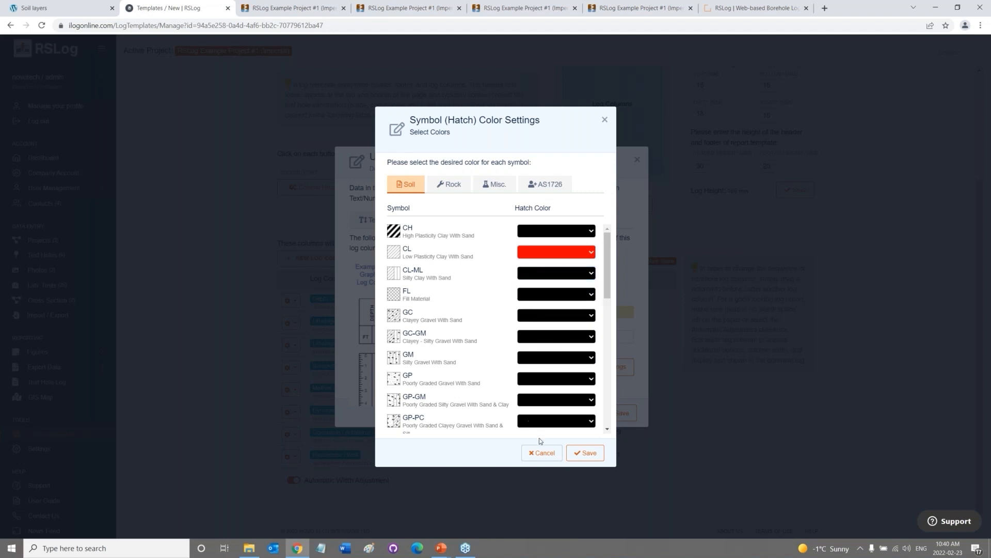
left_click(541, 453)
left_click(560, 318)
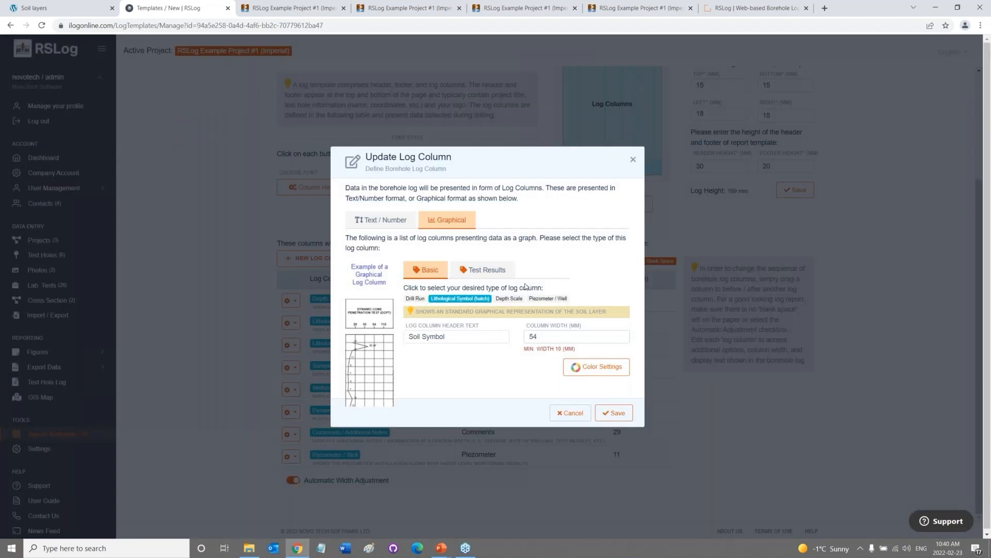
Make the column a Piezometer / Well column that includes water level measurements.
left_click(538, 299)
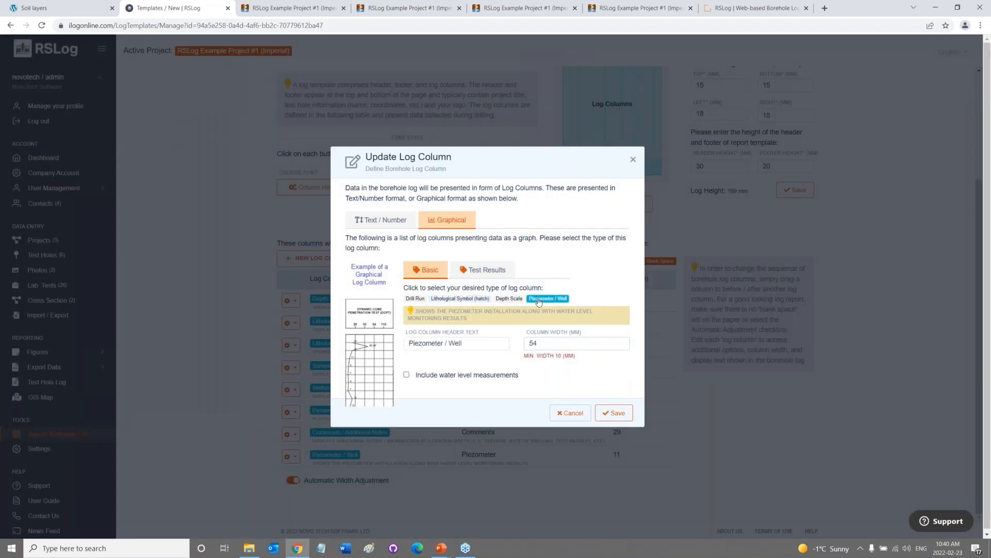
left_click(471, 375)
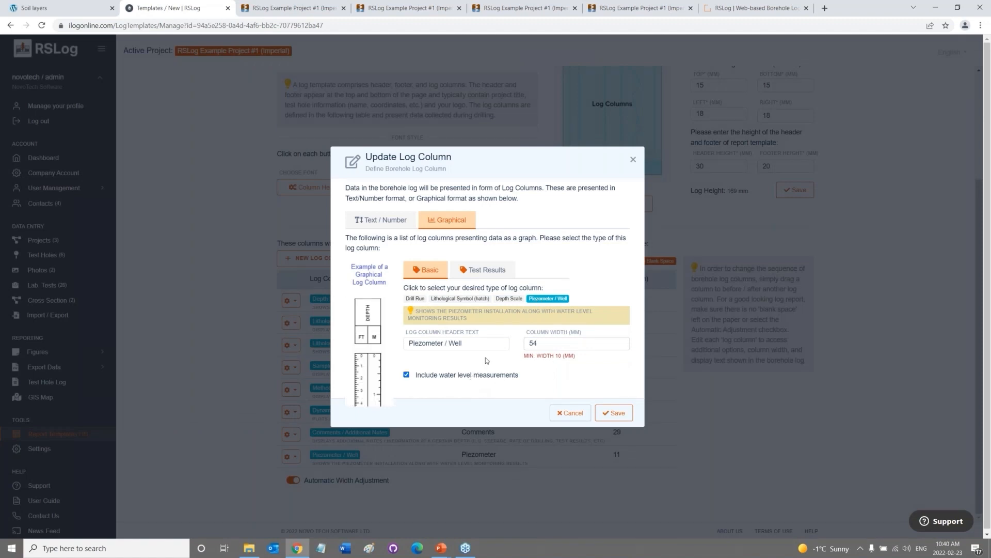
left_click(485, 269)
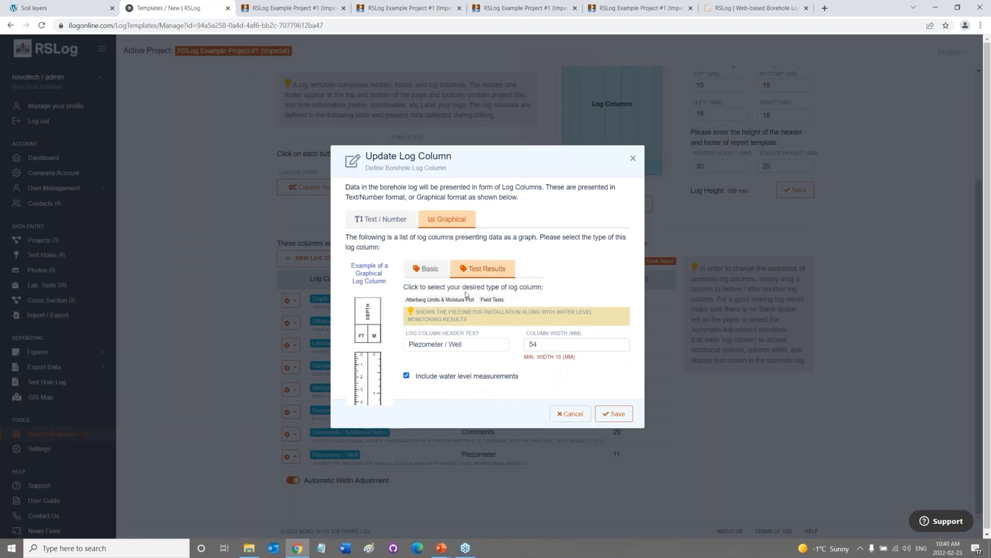
Set the column to plot DCPT field-test results with solid horizontal gridlines and data points.
left_click(492, 300)
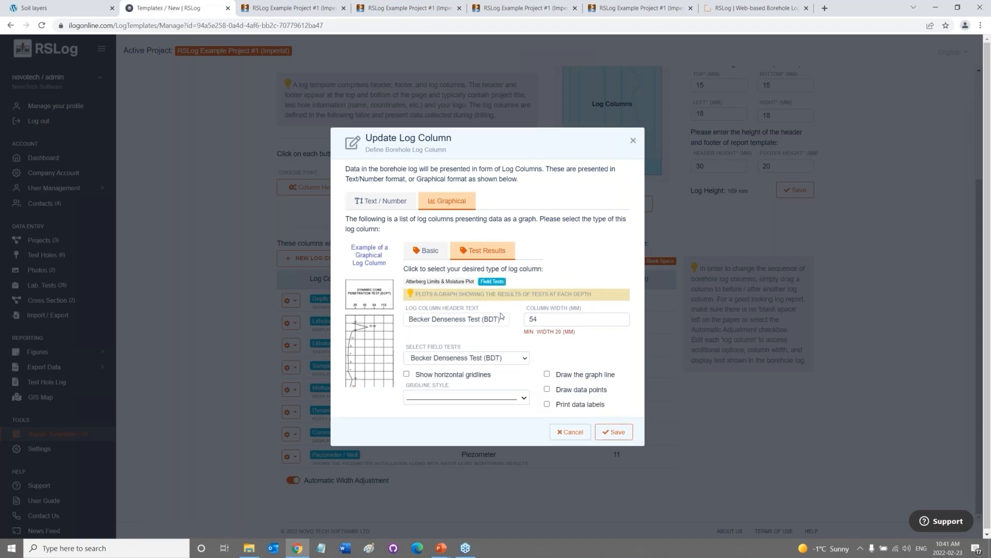
left_click(507, 363)
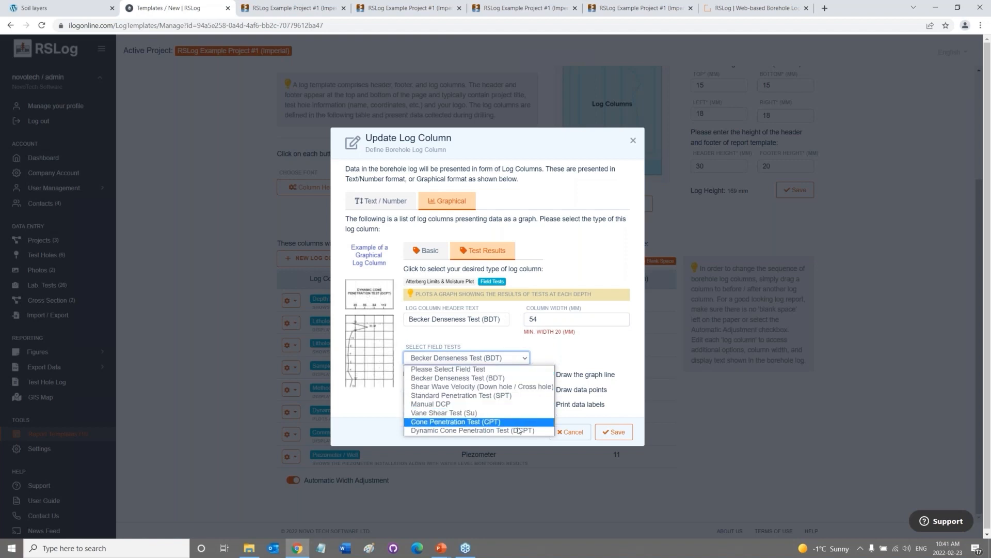
left_click(520, 431)
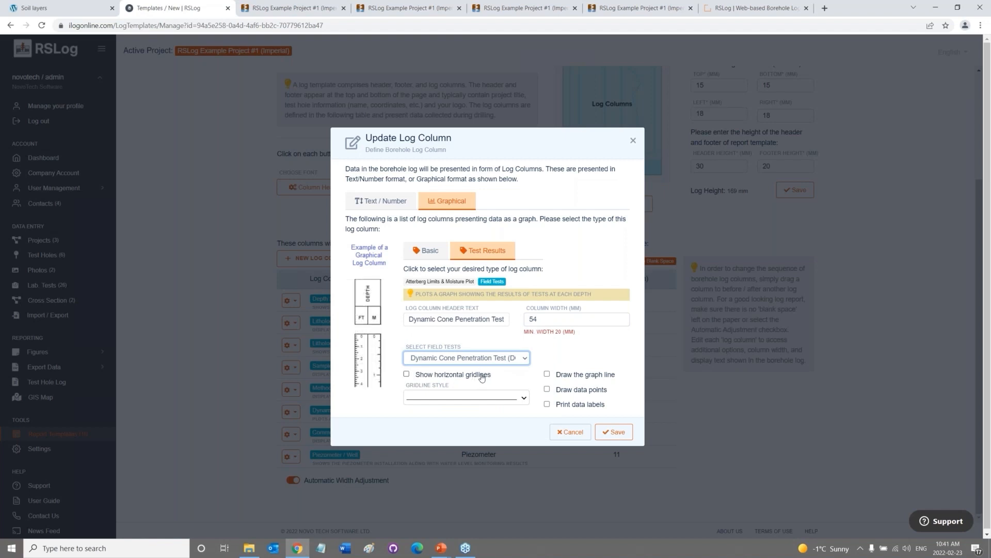
left_click(482, 378)
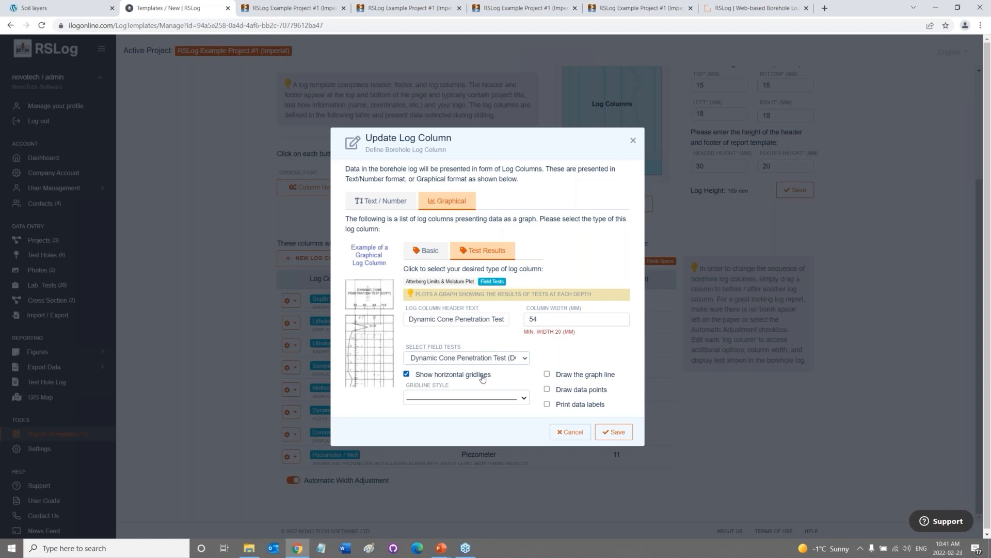
left_click(488, 397)
left_click(504, 397)
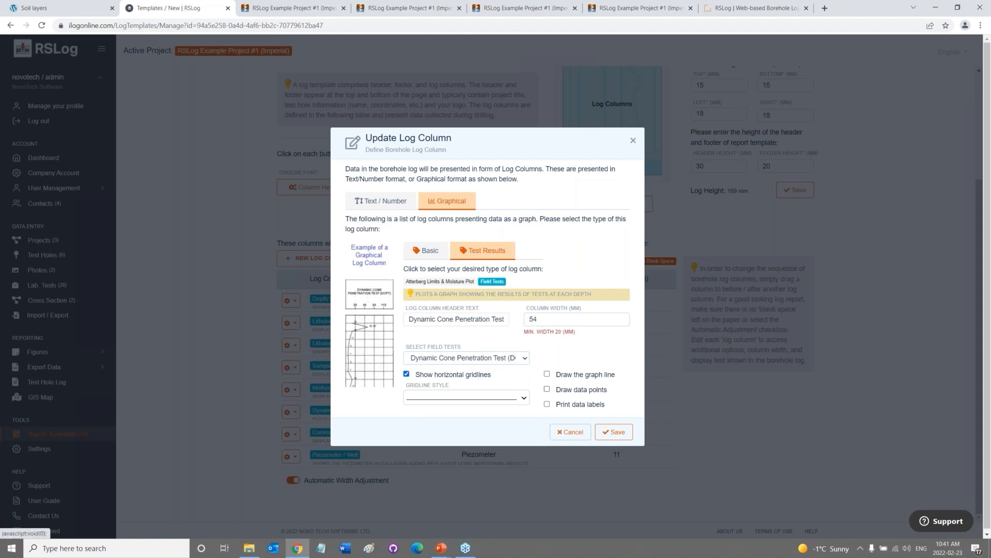
left_click(566, 391)
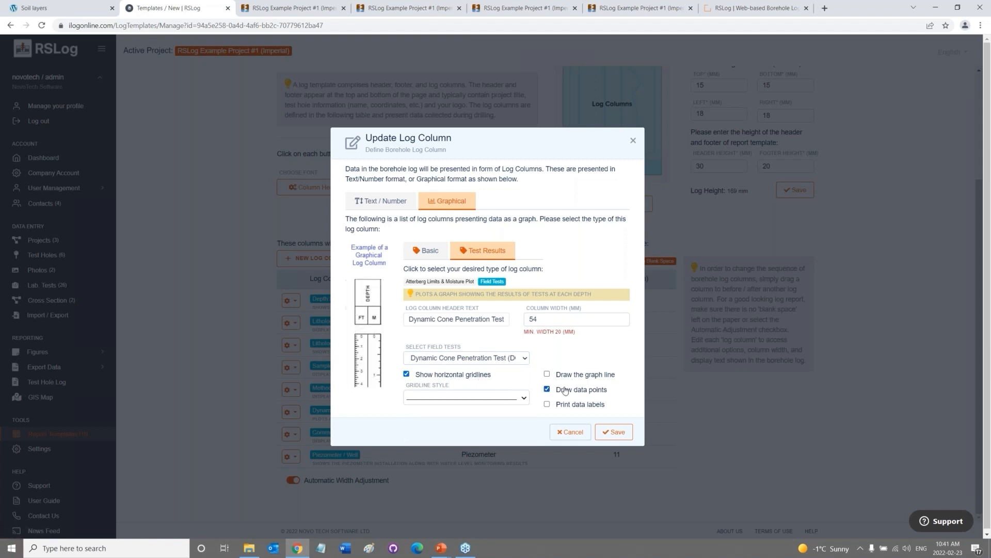
Try the Drill Run and Drill Run Info column types, then close the editor without saving.
left_click(430, 252)
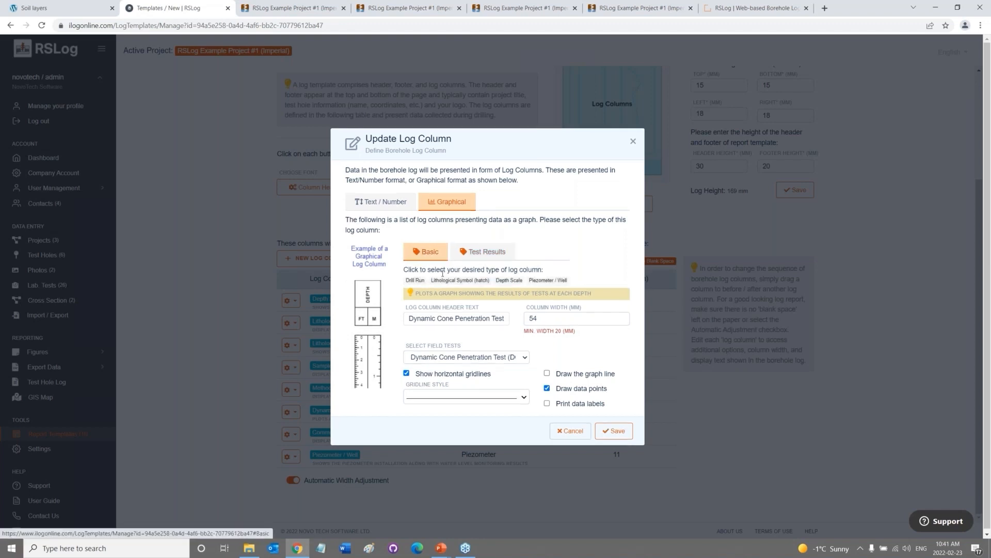
left_click(416, 280)
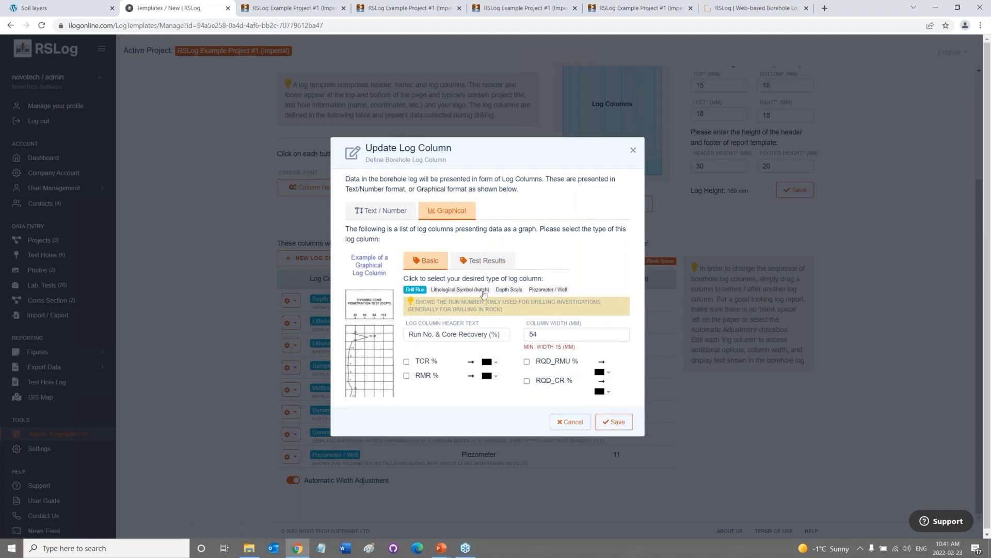
left_click(402, 213)
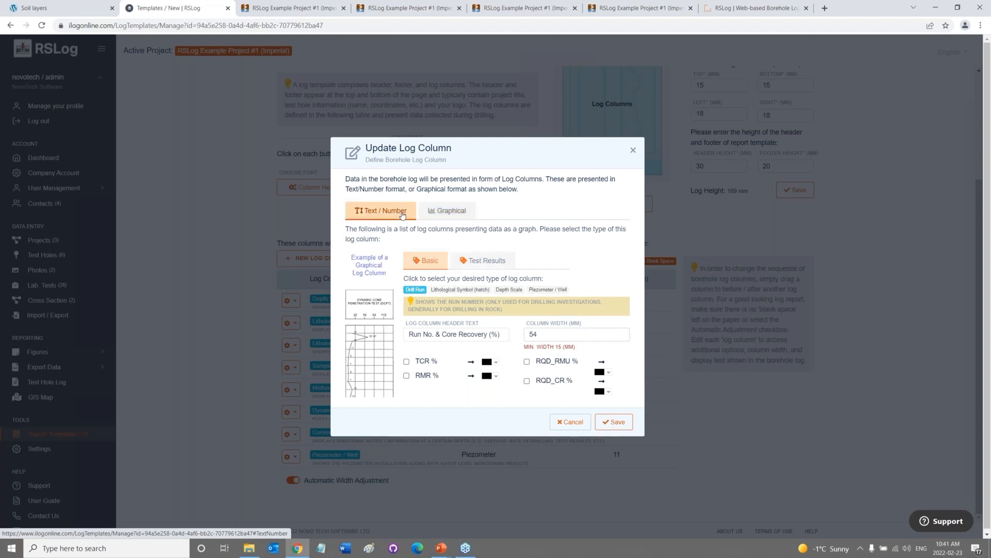
left_click(487, 298)
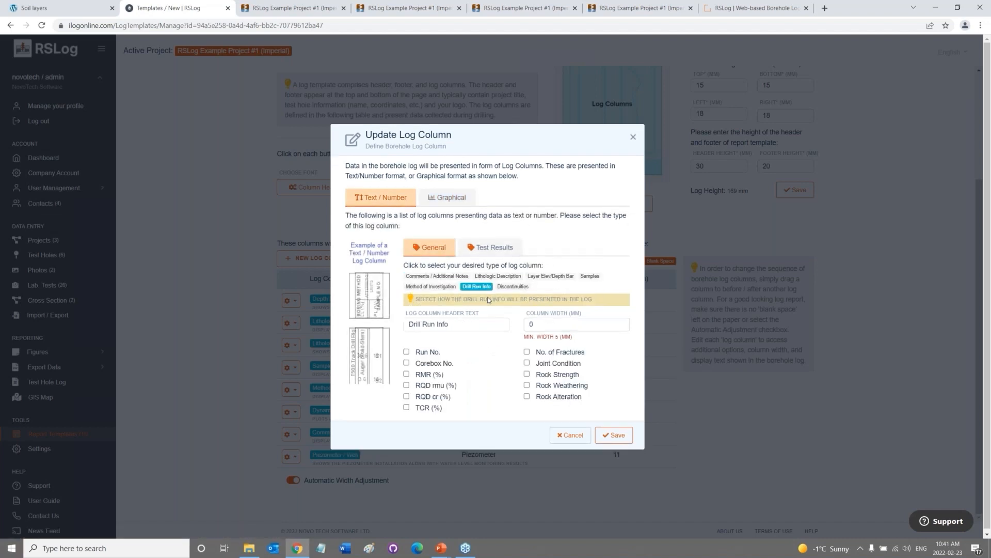
left_click(575, 435)
left_click(562, 318)
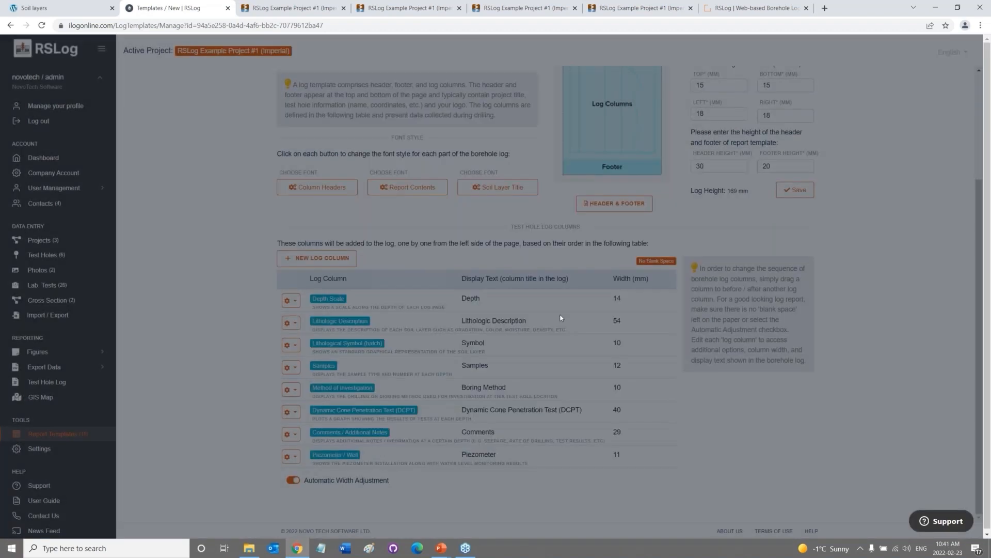
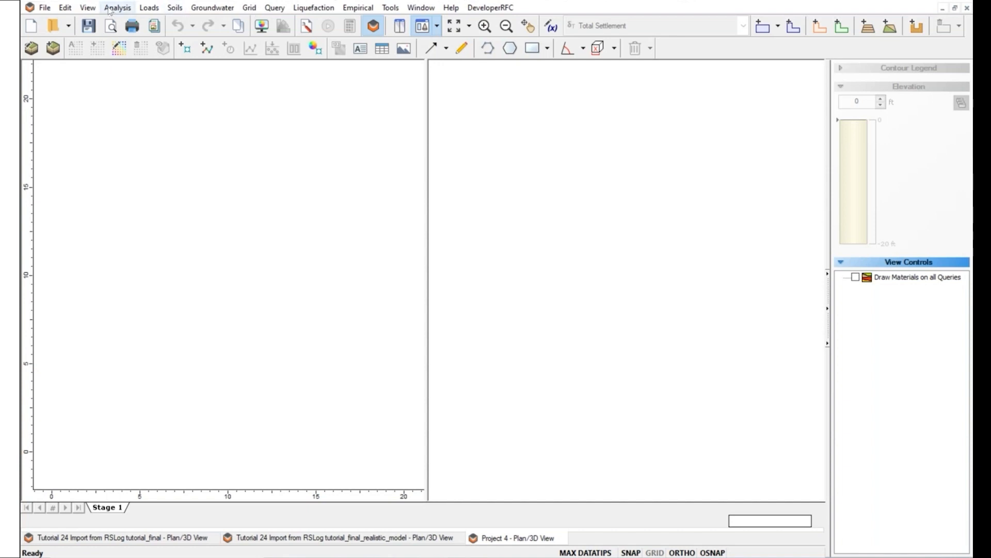
Switch the project's soil profiles from horizontal layers to Extended Section Layers.
left_click(110, 9)
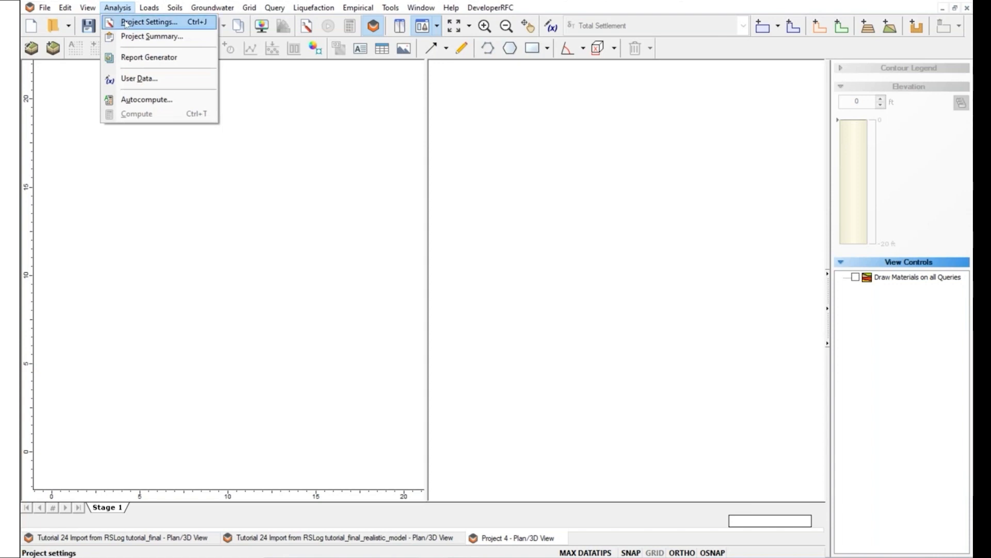
left_click(126, 23)
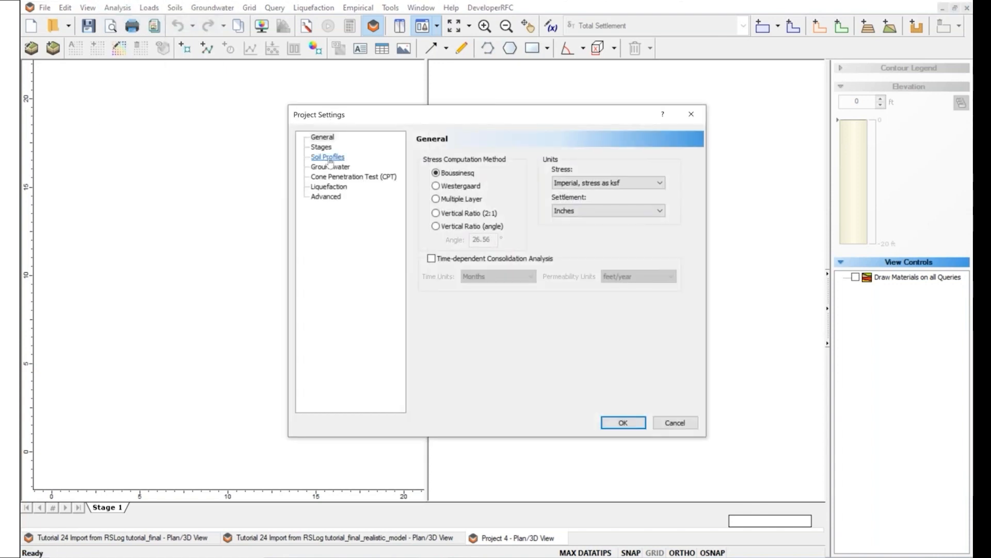
left_click(328, 158)
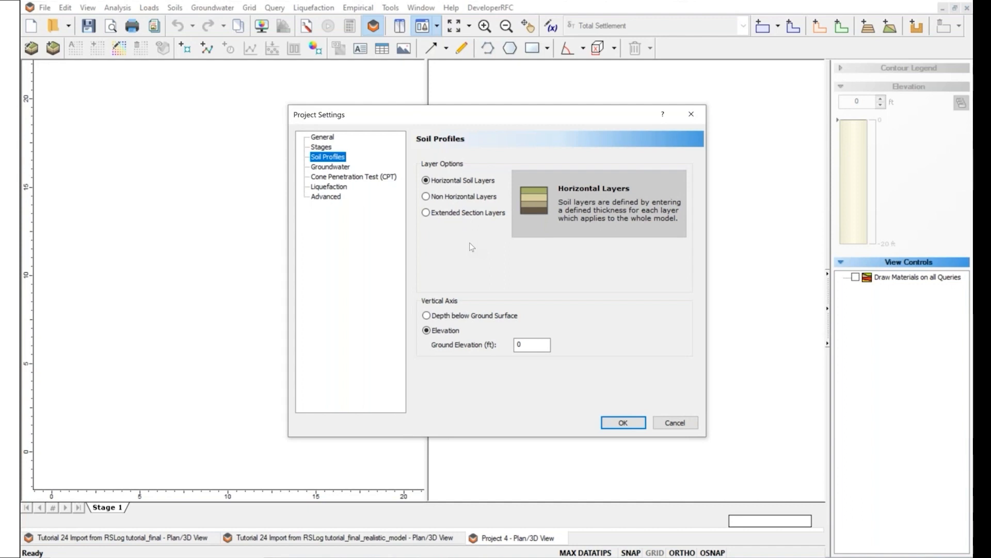
left_click(426, 215)
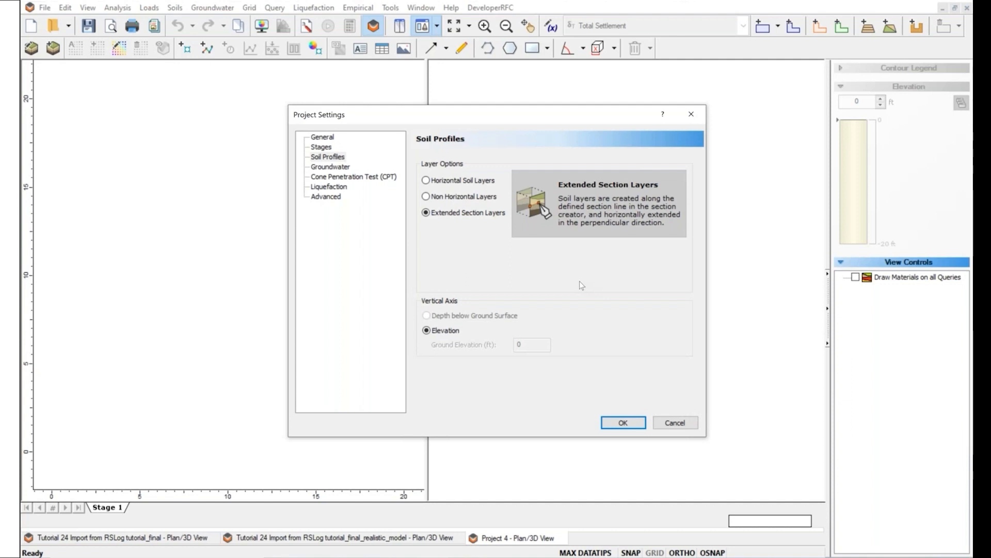
left_click(623, 425)
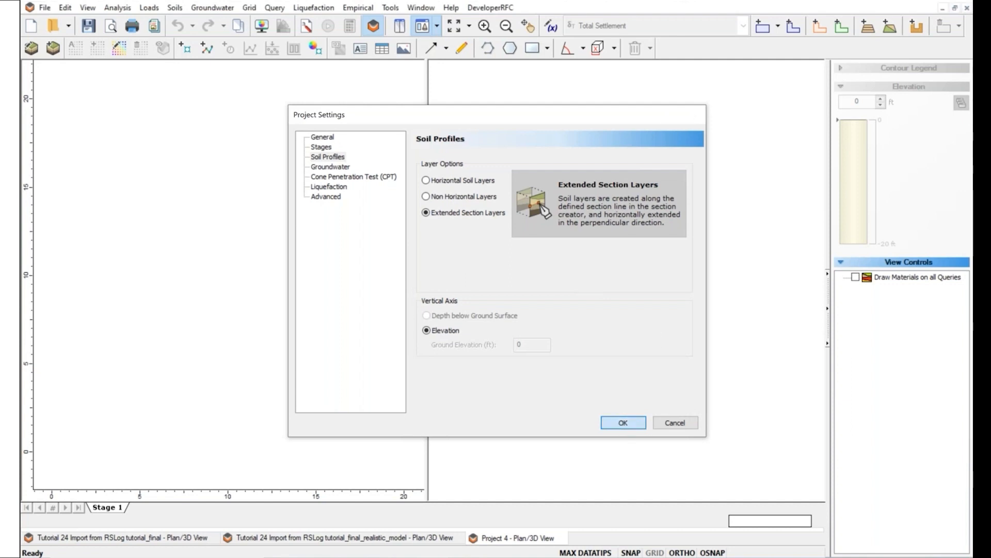
left_click(175, 7)
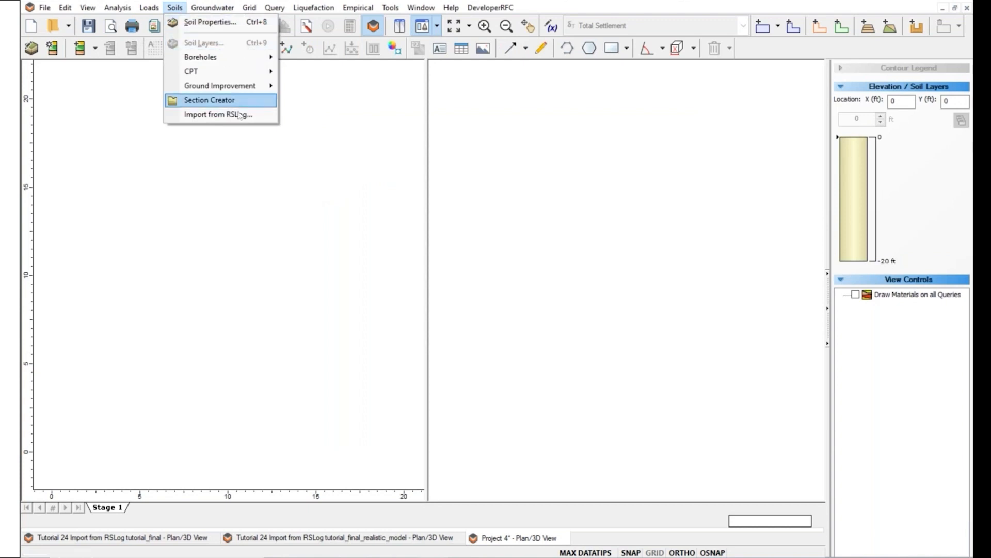
Start Import from RSLog and log in with the company name, username and password.
left_click(211, 115)
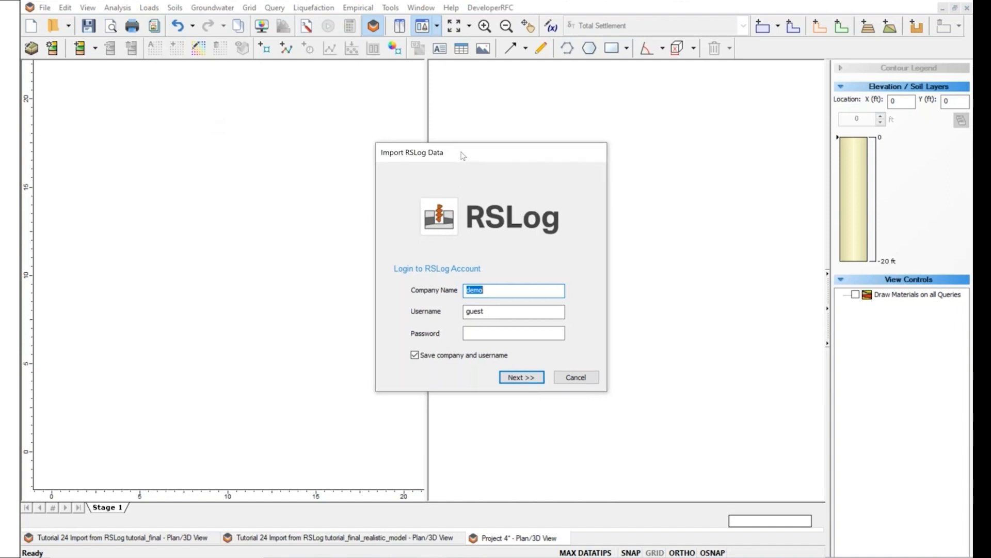
key("Tab")
key("Tab")
left_click(493, 279)
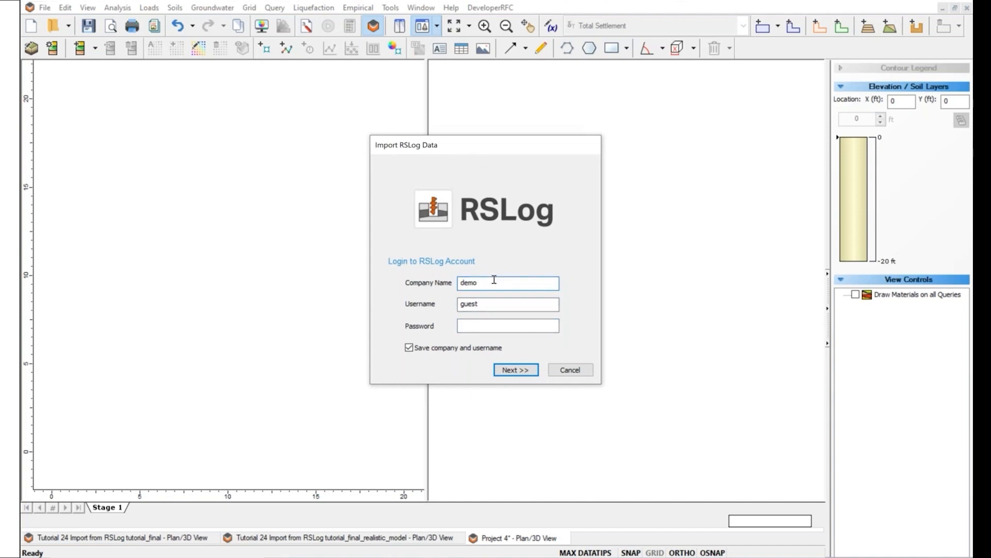
left_click(494, 326)
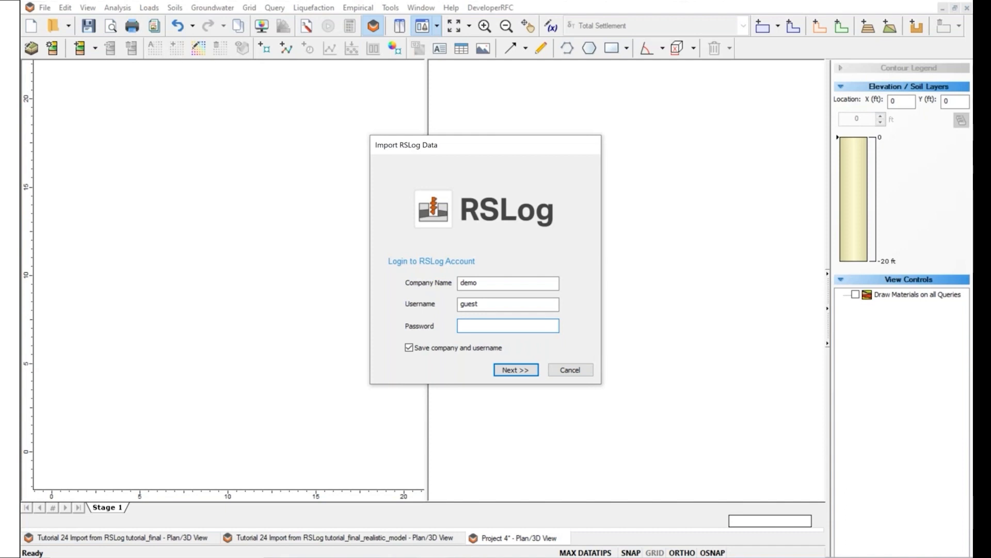
left_click(487, 284)
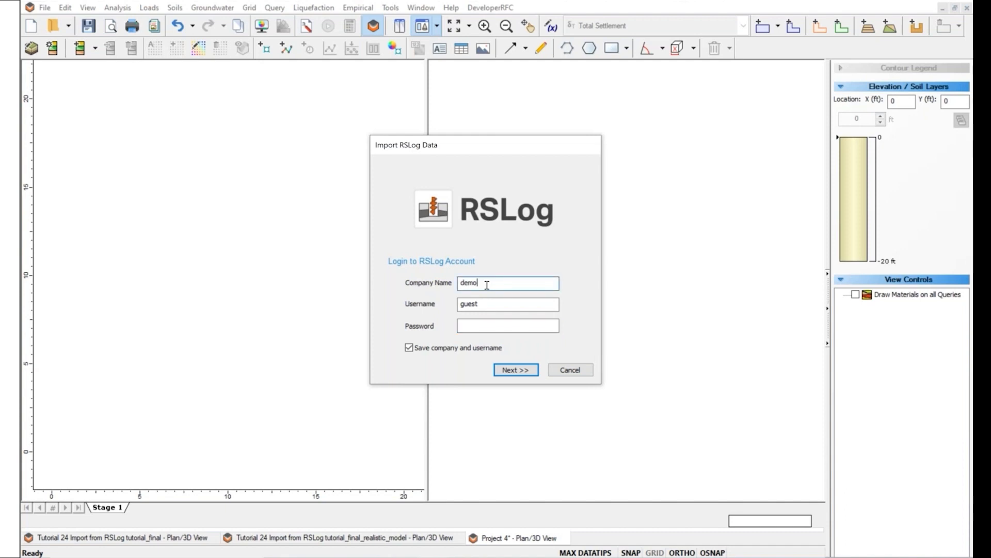
left_click(482, 305)
left_click(483, 322)
type("guest")
key("BackSpace")
key("BackSpace")
key("BackSpace")
key("BackSpace")
key("BackSpace")
type("demoguest")
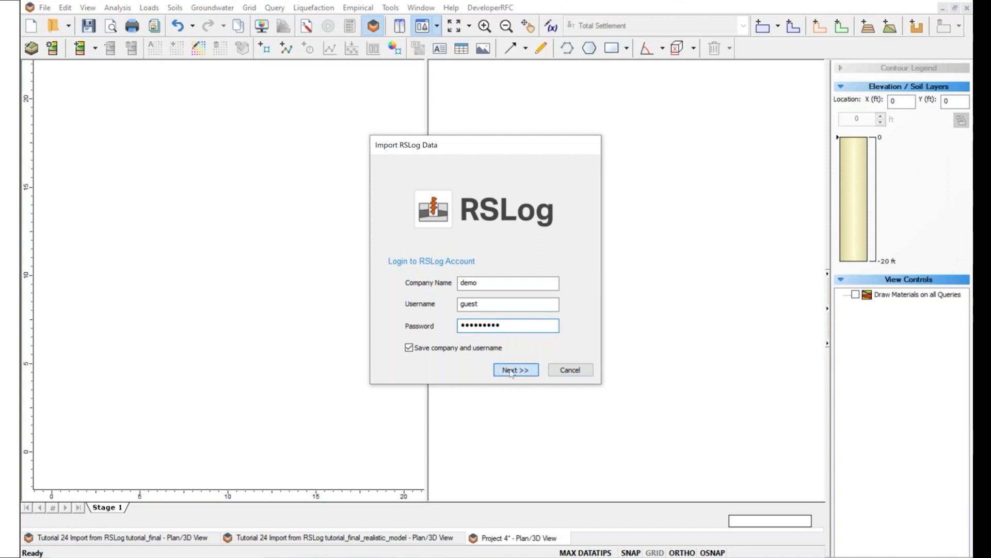
left_click(510, 371)
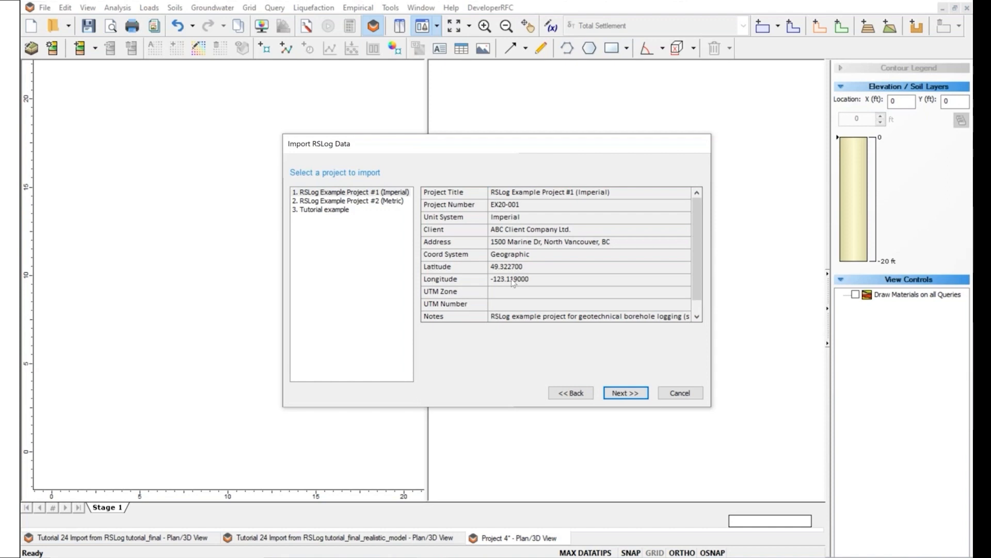
Select the '3. Tutorial example' RSLog project and continue to borehole selection.
left_click(339, 211)
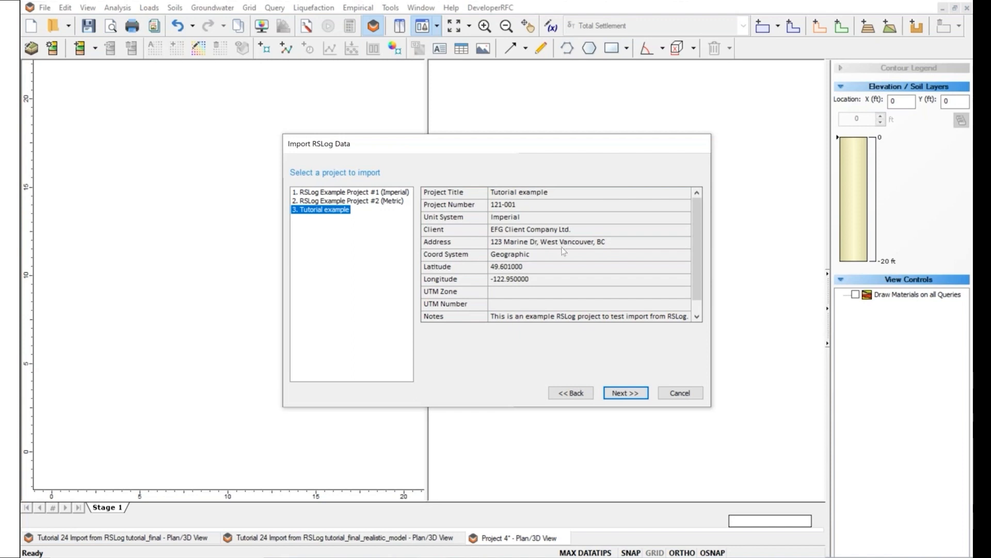
scroll(499, 238, "down", 1)
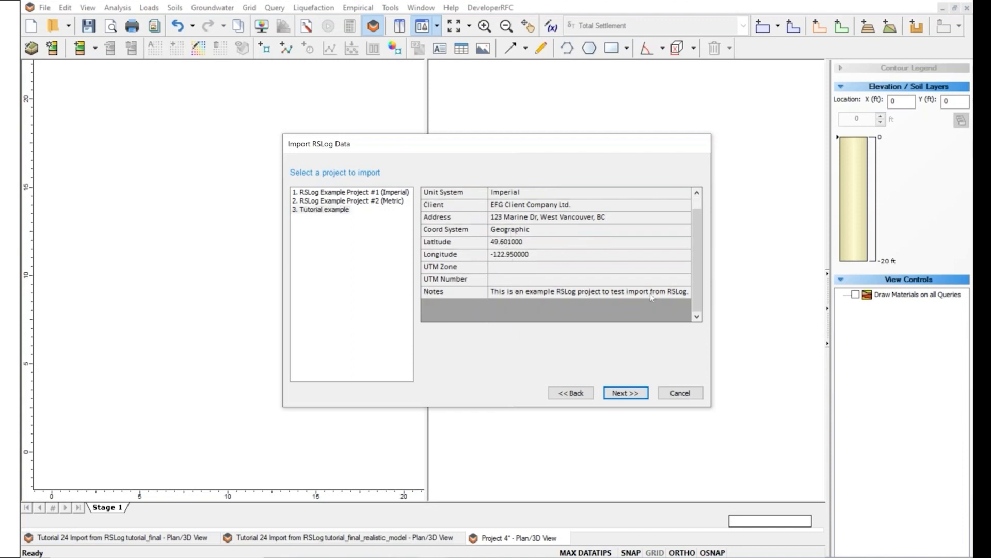
left_click(626, 393)
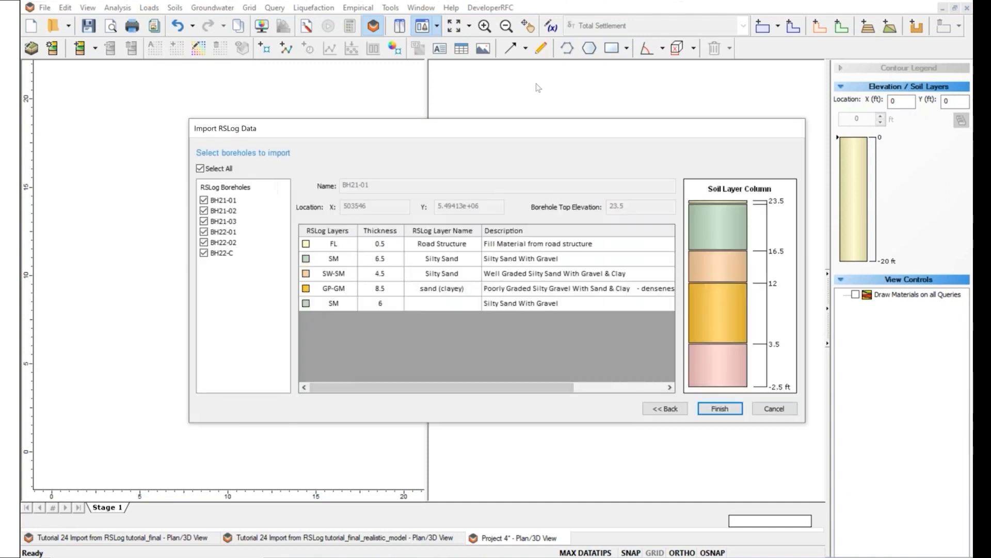
Review the boreholes' soil layers, then import all of them with Select All checked.
left_click_drag(537, 133, 430, 121)
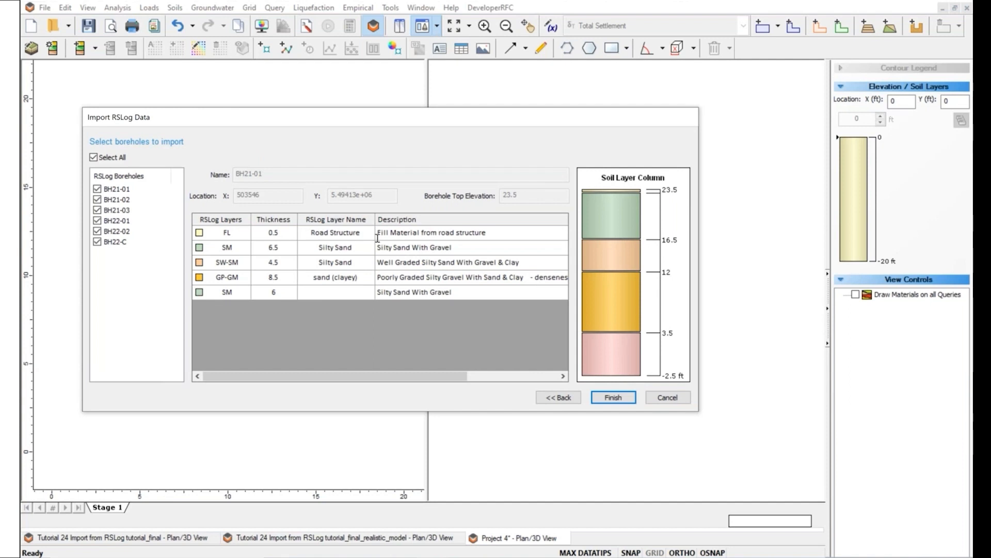
mouse_move(627, 314)
left_click(120, 210)
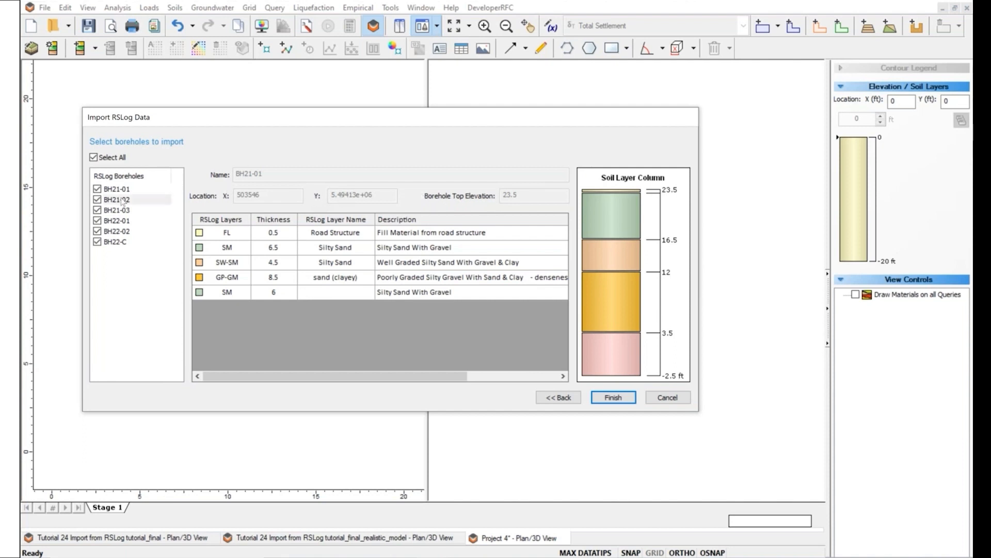
left_click(124, 221)
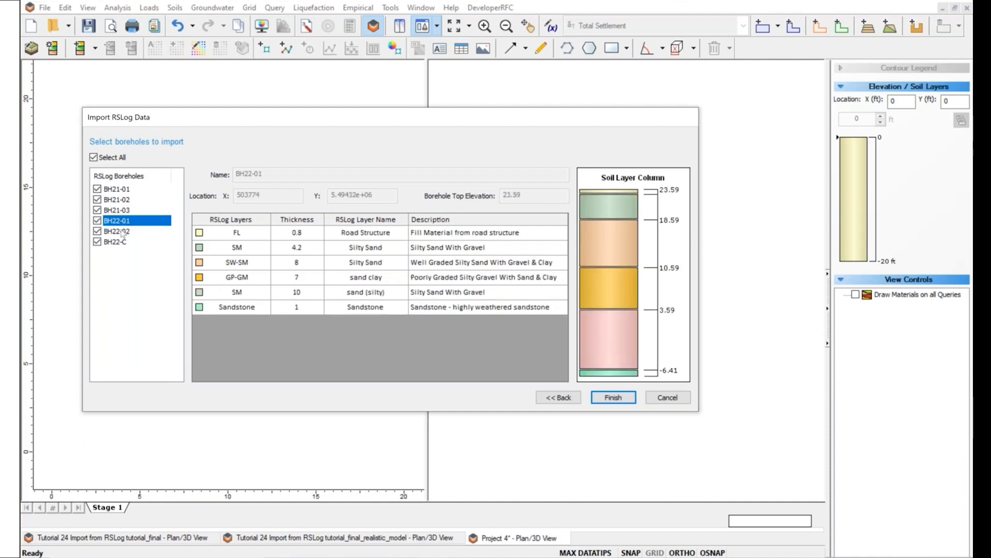
left_click(123, 232)
left_click(97, 242)
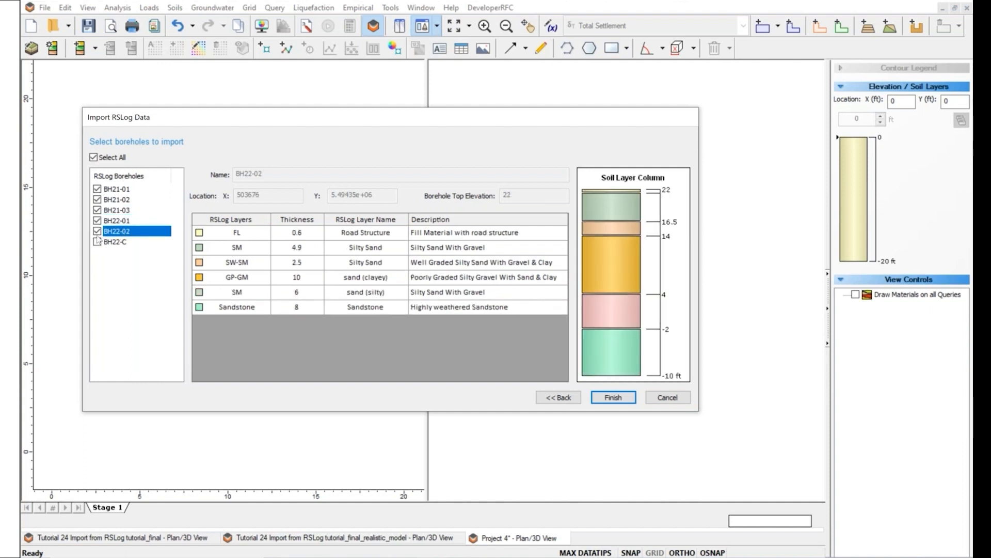
left_click(94, 157)
left_click(93, 157)
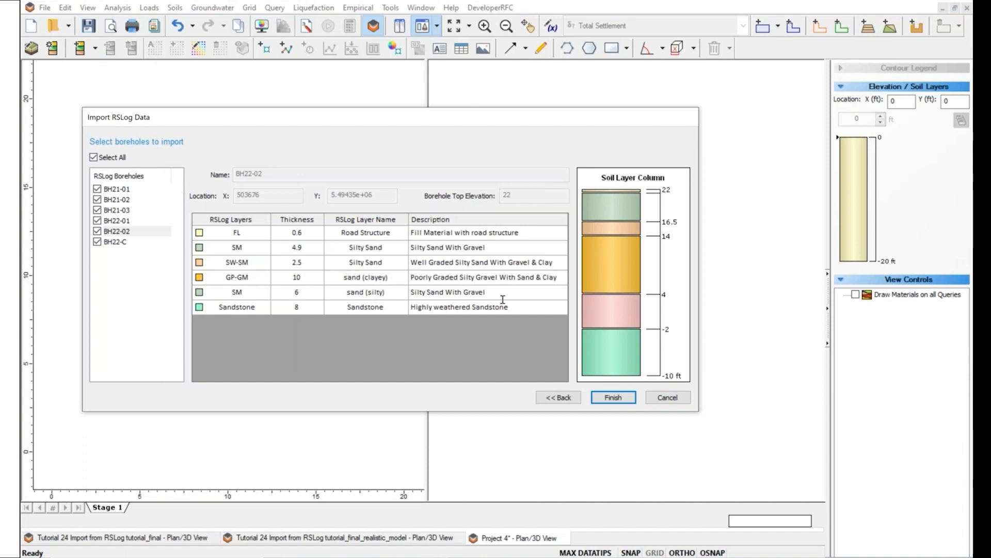
left_click(612, 402)
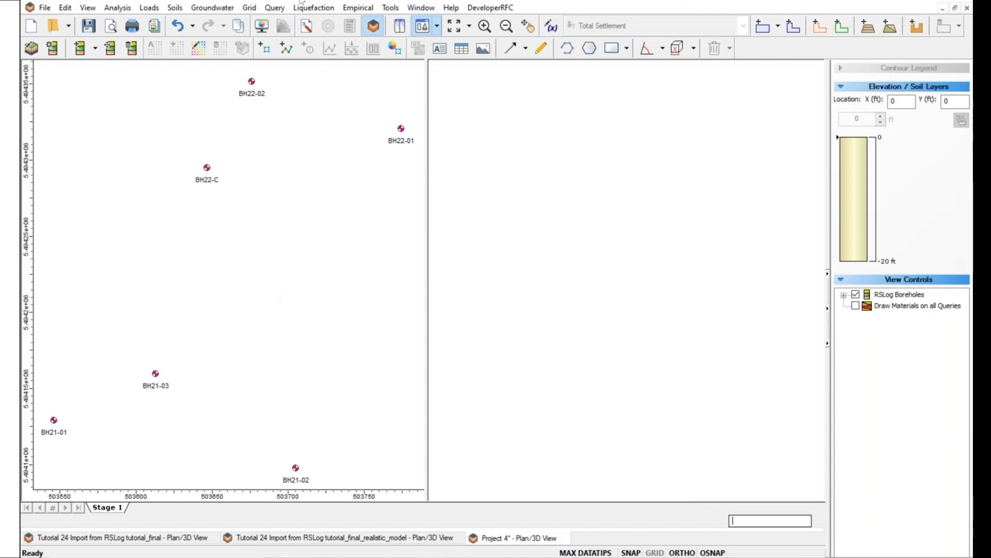
Draw section line A–A' straight across the borehole plan from left to right.
left_click(176, 8)
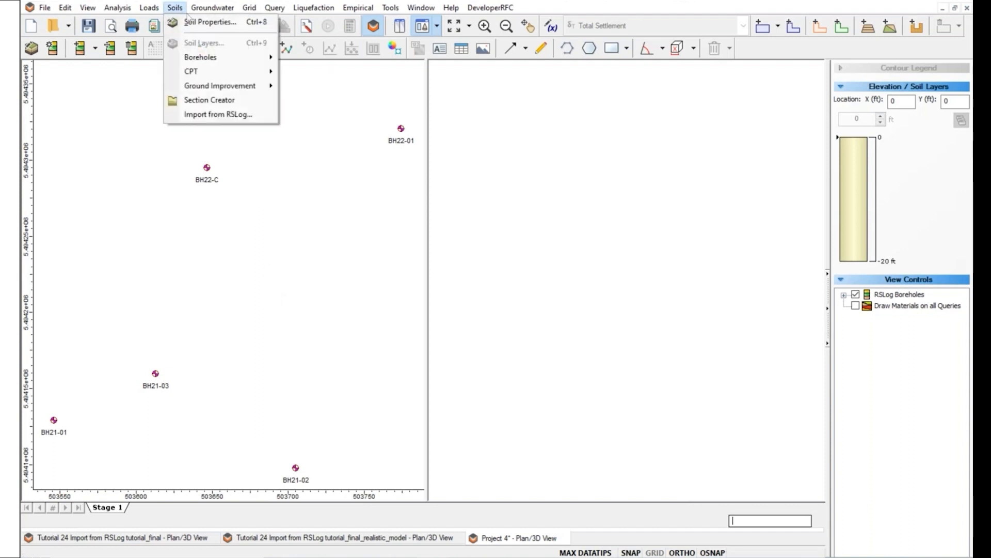
left_click(208, 100)
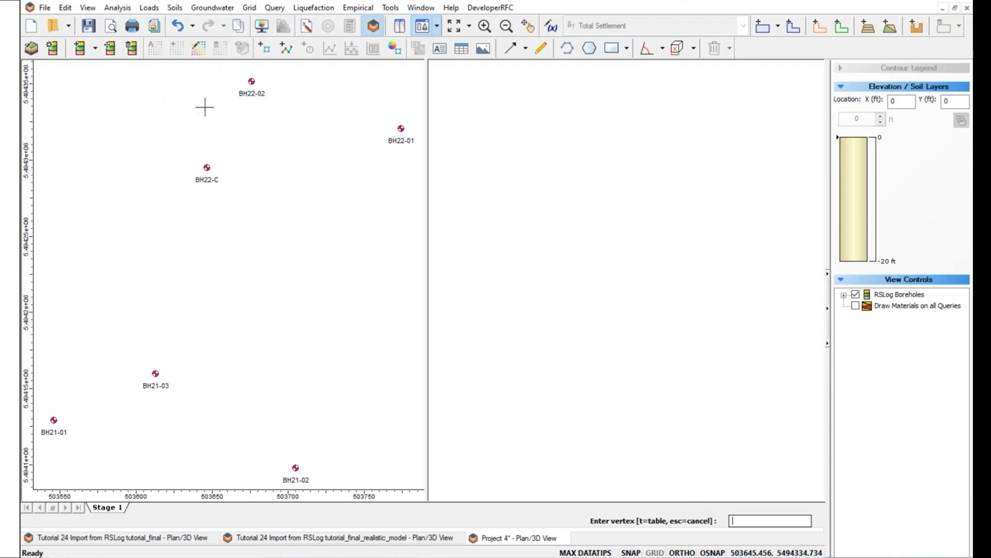
left_click(50, 324)
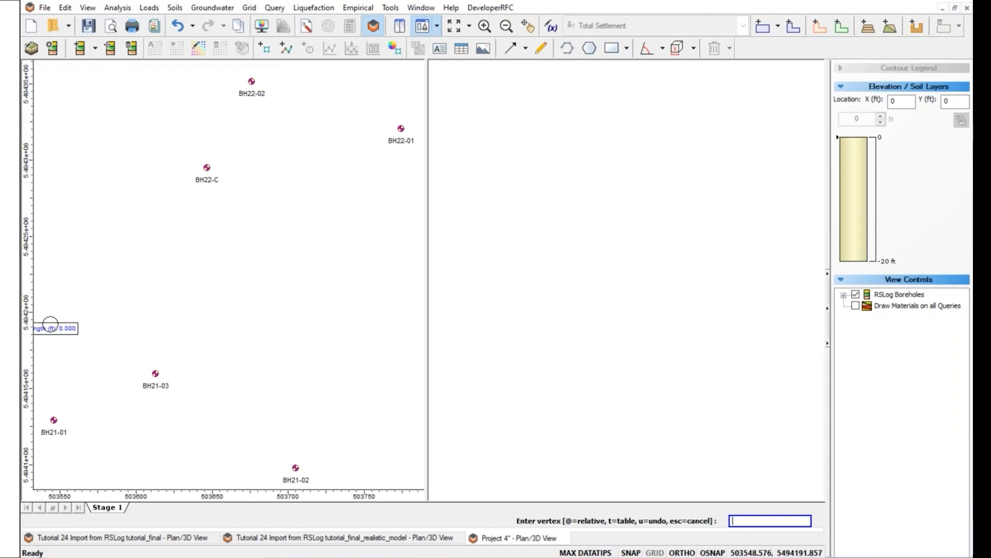
left_click(418, 324)
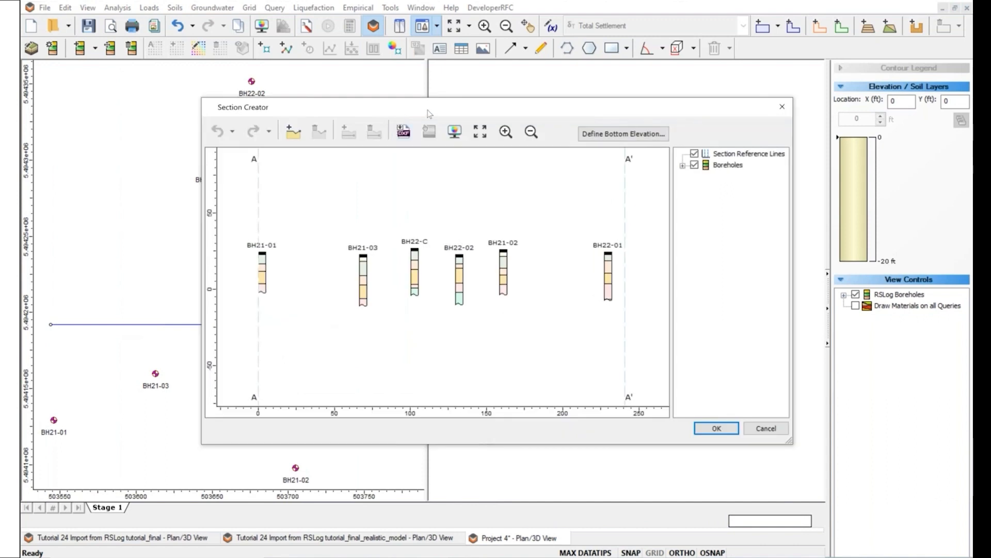
left_click_drag(424, 111, 342, 111)
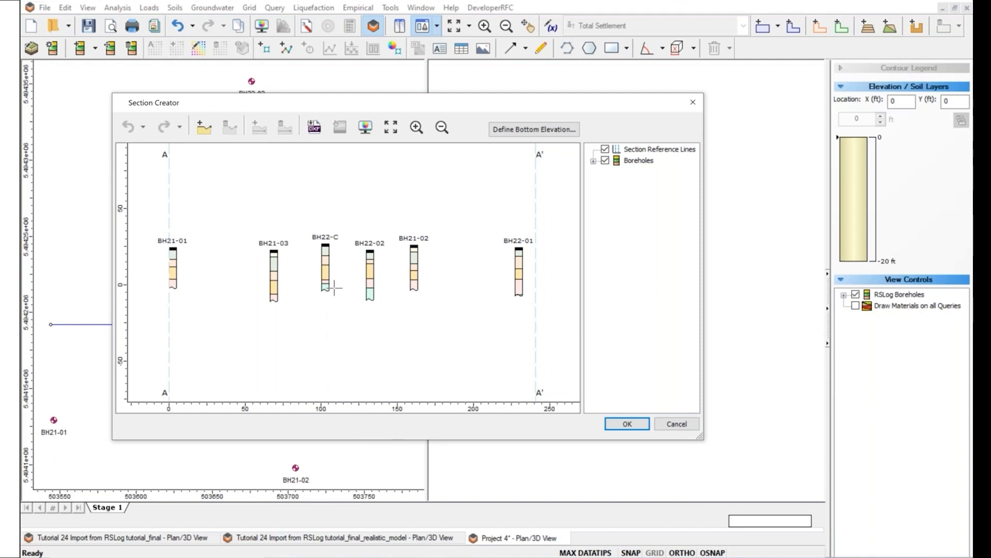
Trace the ground surface over BH21-01, BH21-03, BH22-C, BH21-02 and BH22-01 to the A' end.
left_click(205, 130)
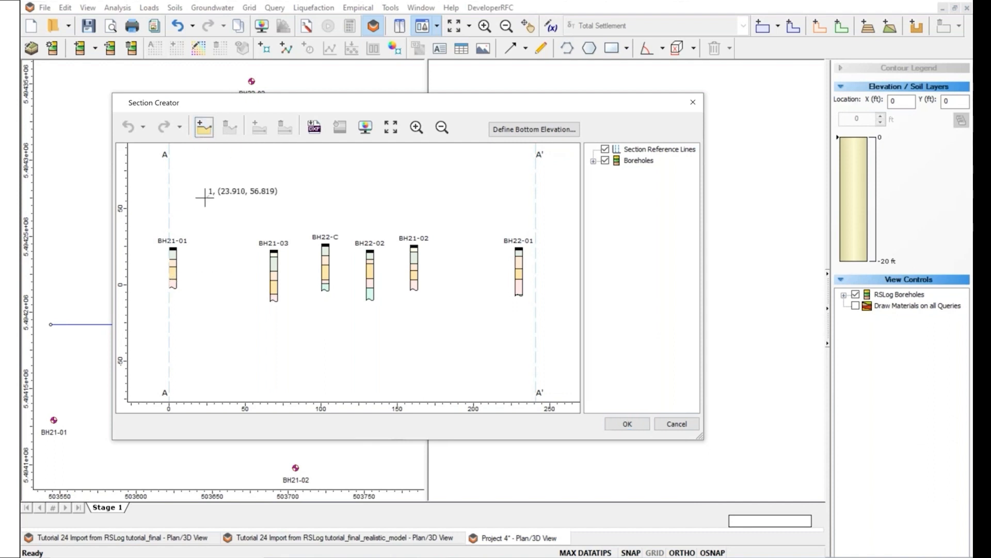
left_click(173, 249)
left_click(274, 251)
left_click(325, 249)
scroll(325, 248, "up", 2)
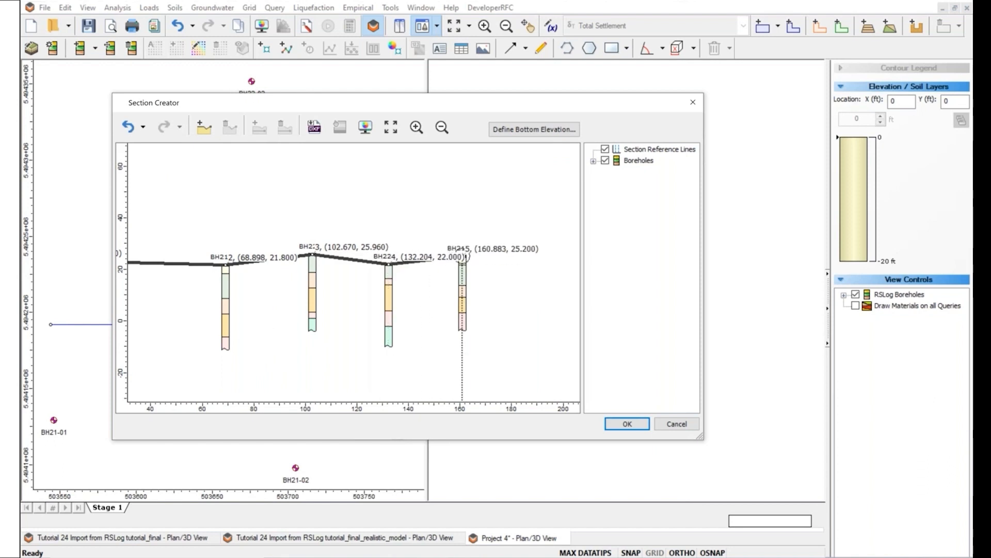
left_click(462, 265)
left_click(514, 272)
left_click(537, 269)
scroll(516, 260, "down", 3)
left_click_drag(530, 270, 524, 268)
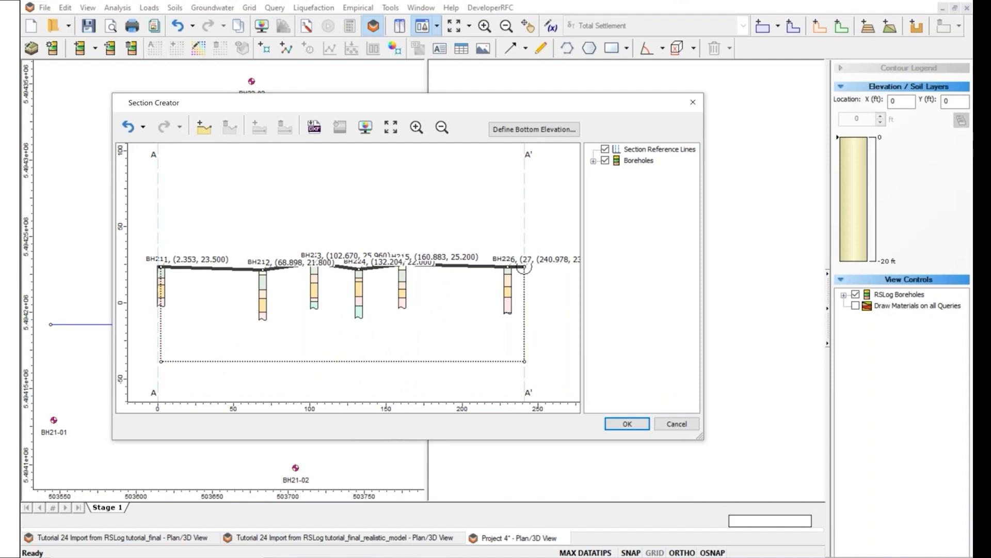
key("Return")
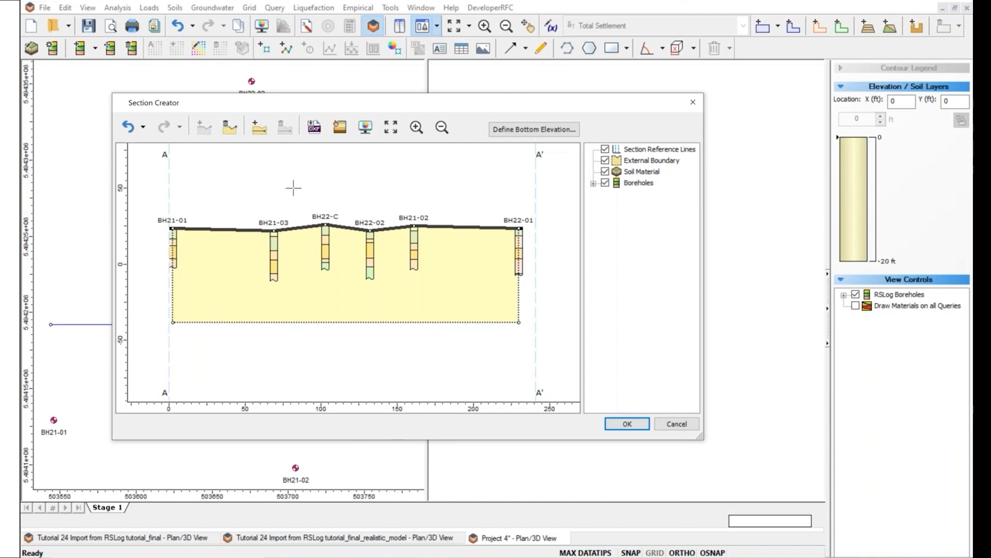
Draw the first internal layer boundary through the upper contacts from BH21-01 to BH22-01.
left_click(259, 129)
left_click(173, 239)
left_click(274, 236)
left_click(325, 236)
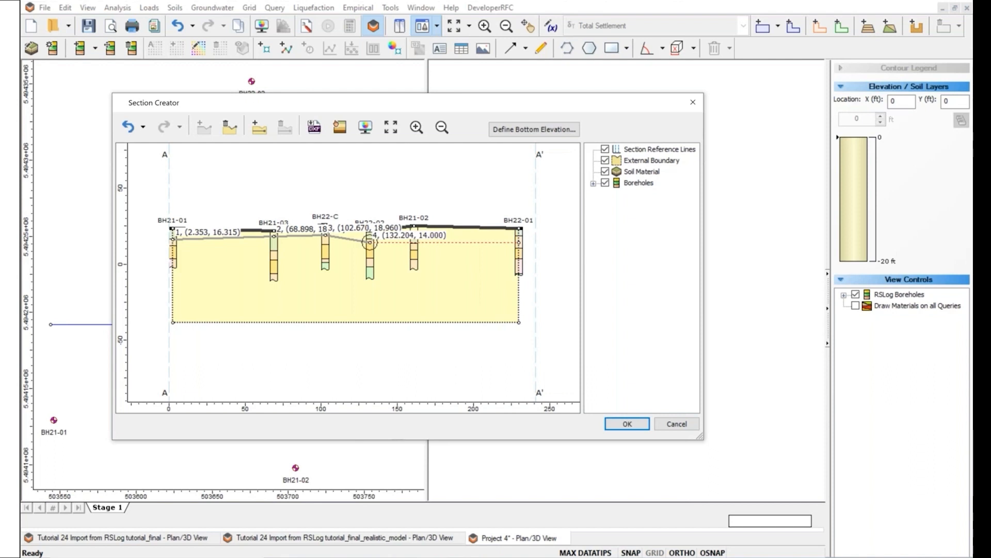
left_click(369, 242)
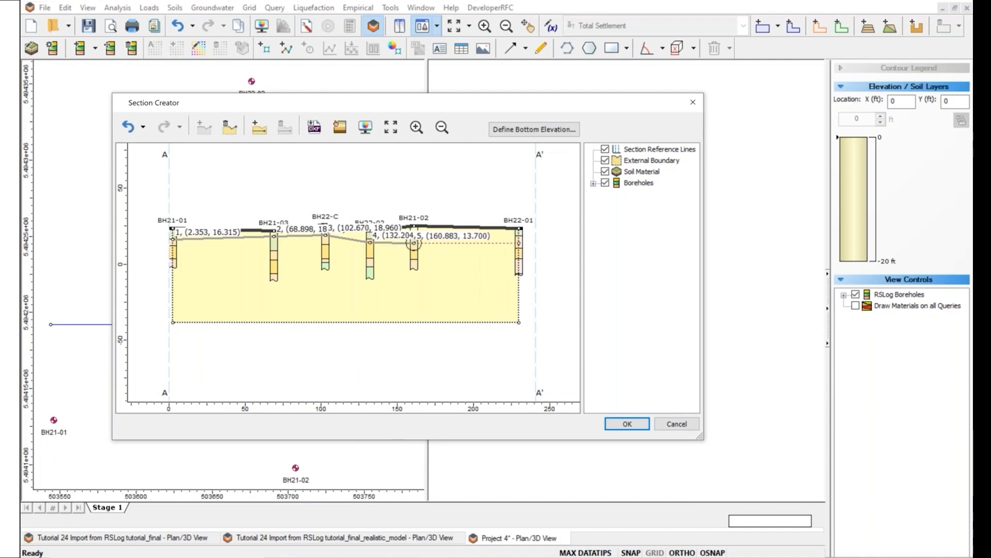
scroll(414, 243, "up", 3)
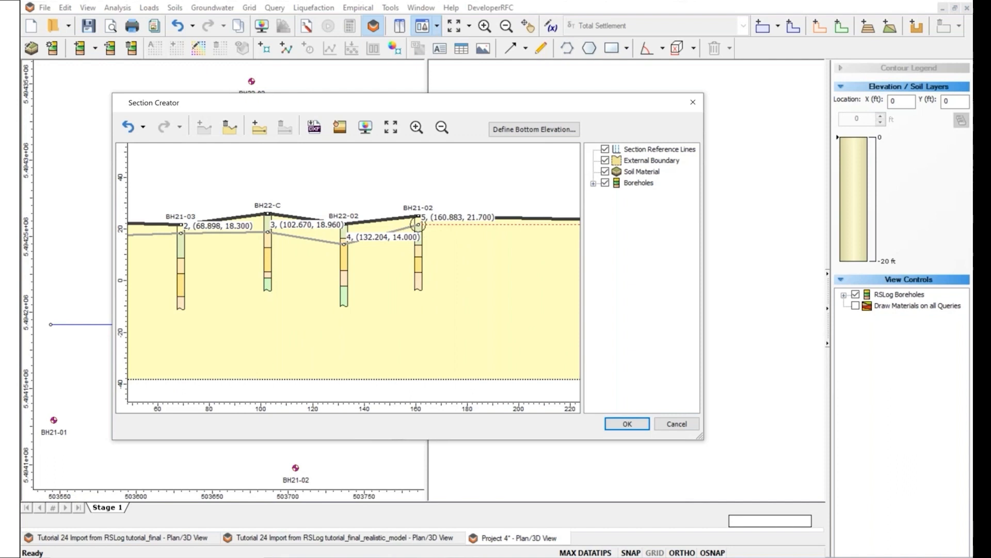
left_click(418, 225)
scroll(457, 255, "down", 1)
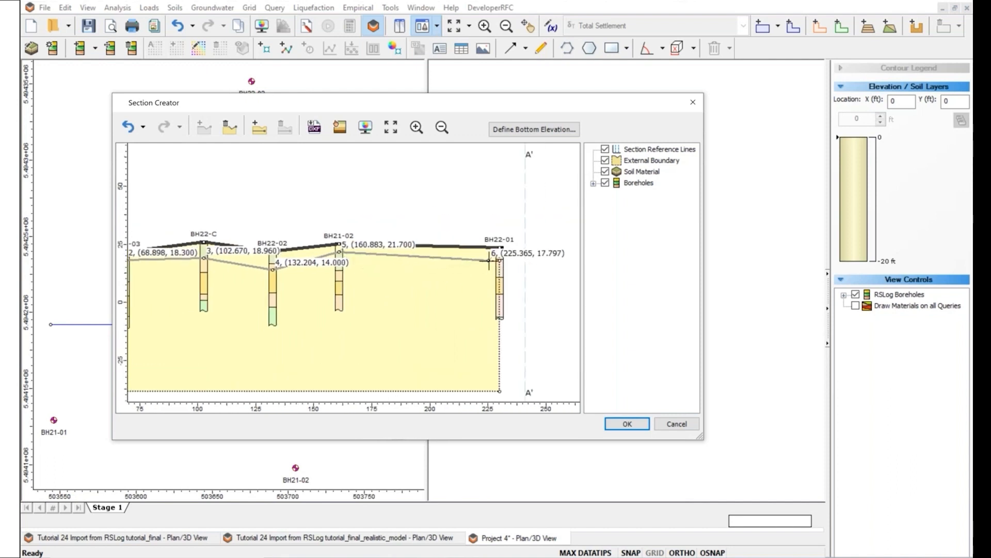
left_click(499, 259)
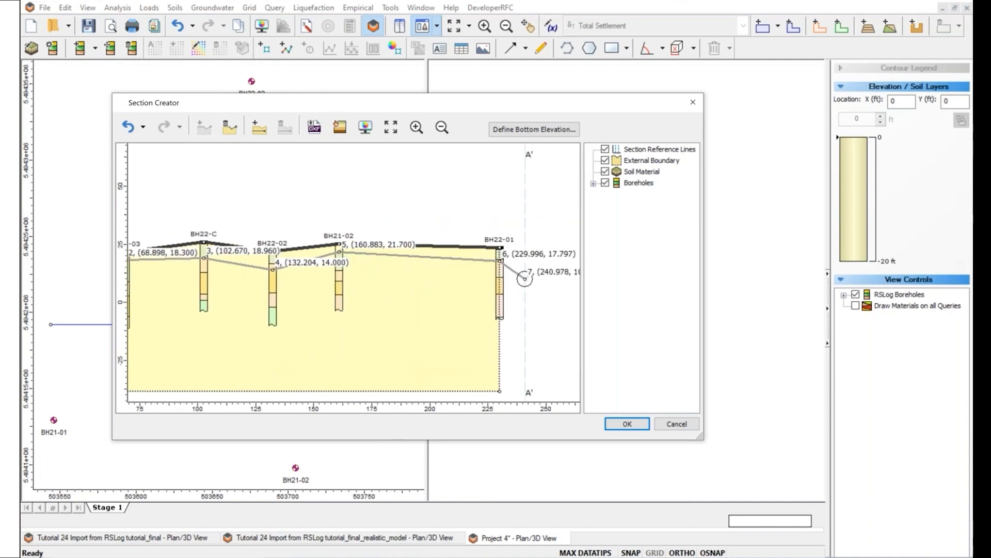
key("Return")
Draw the second, lower layer boundary through all six boreholes from BH21-01 to BH22-01.
scroll(339, 277, "down", 3)
left_click_drag(340, 277, 424, 267)
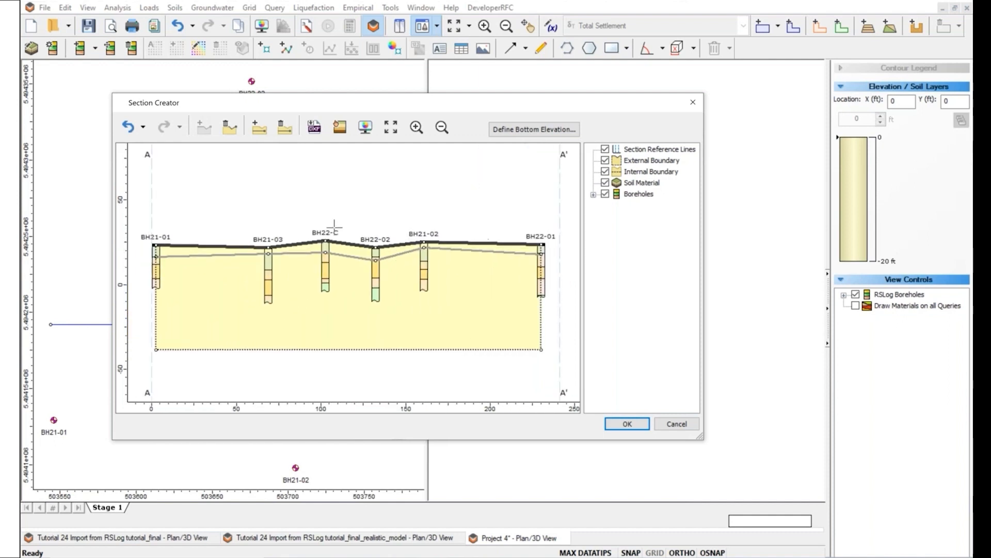
left_click(264, 132)
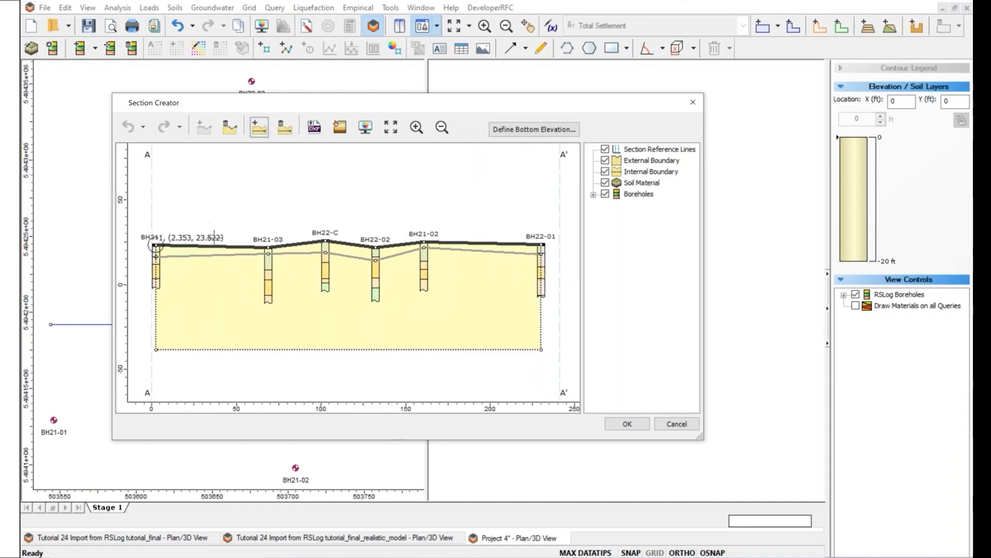
left_click(156, 262)
left_click(268, 270)
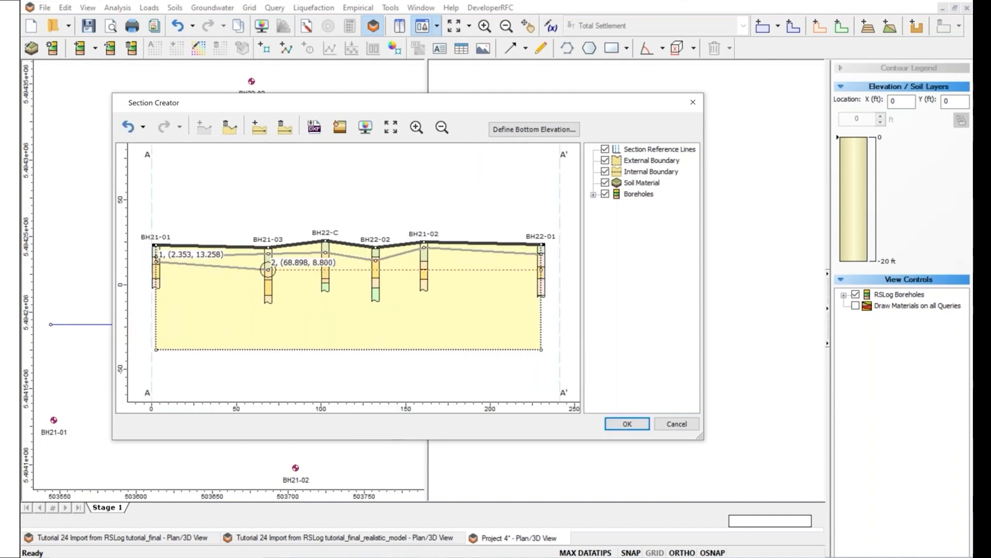
left_click(325, 254)
left_click(375, 277)
left_click(423, 261)
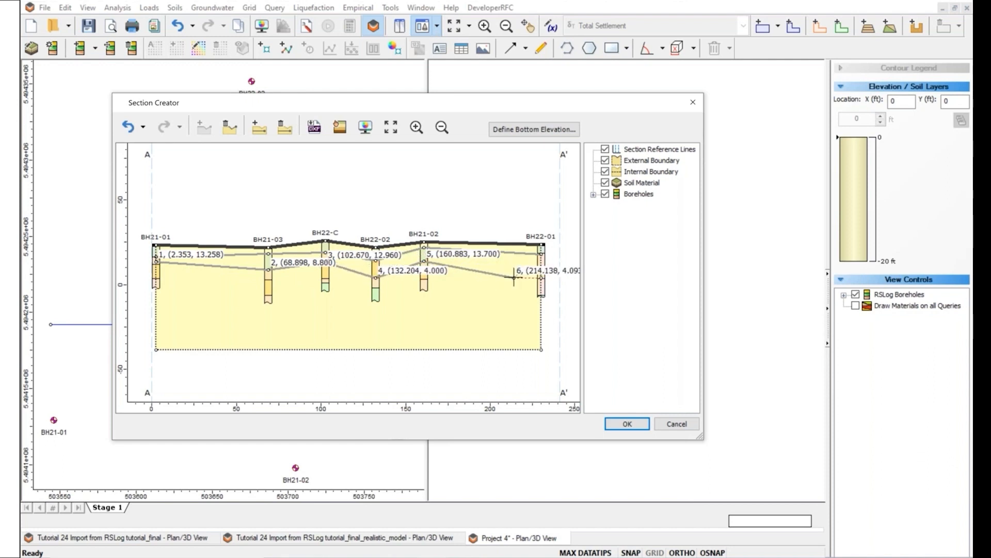
left_click(541, 266)
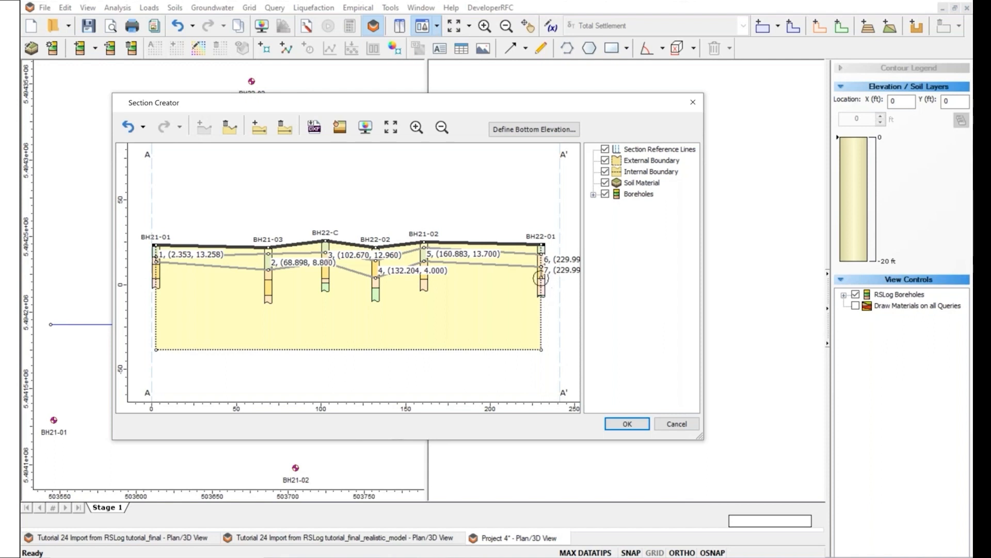
left_click(541, 279)
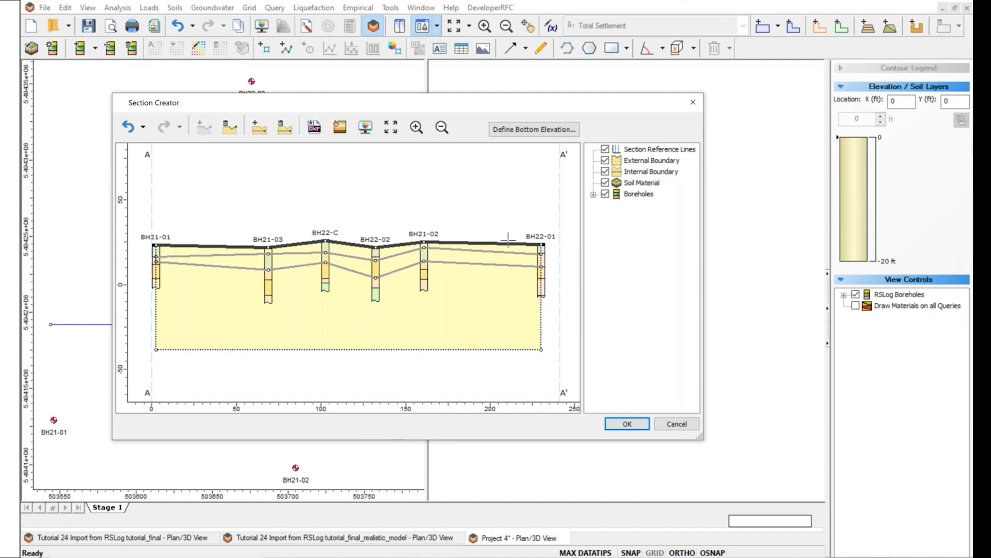
Assign Soil Property 2, 3 and 4 to the top, middle and bottom layers, then accept.
left_click(345, 129)
left_click_drag(382, 112, 632, 168)
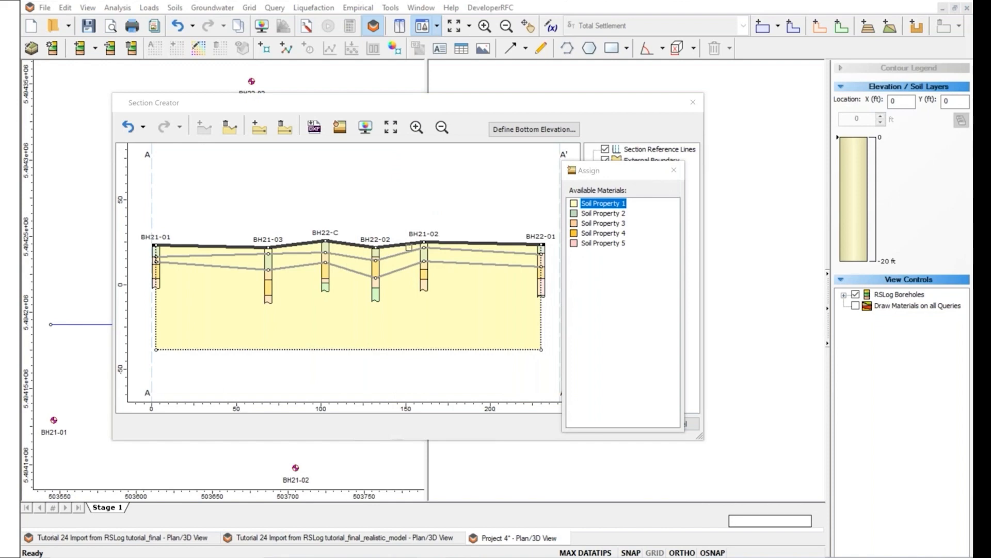
left_click(599, 214)
left_click(513, 249)
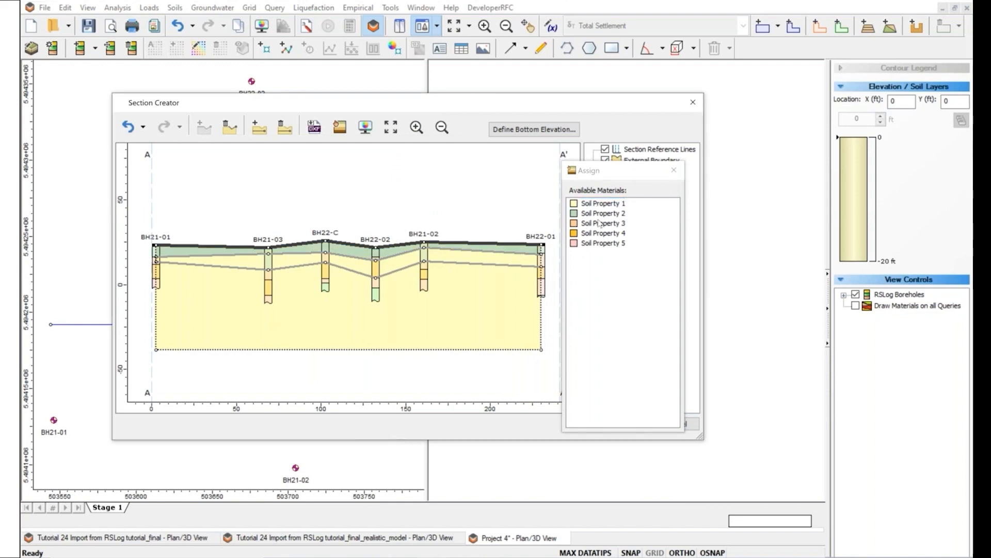
left_click(600, 224)
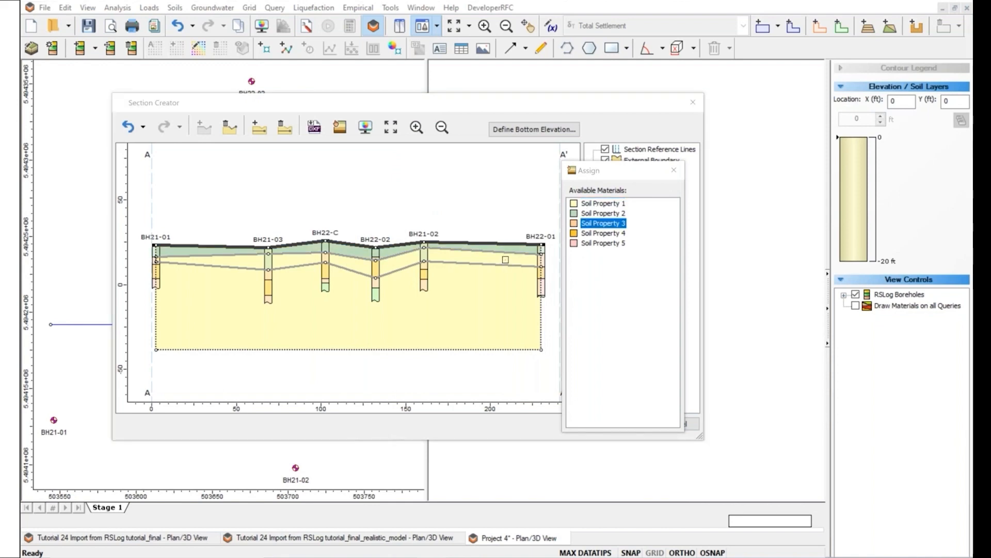
left_click(506, 260)
left_click(592, 234)
left_click(506, 295)
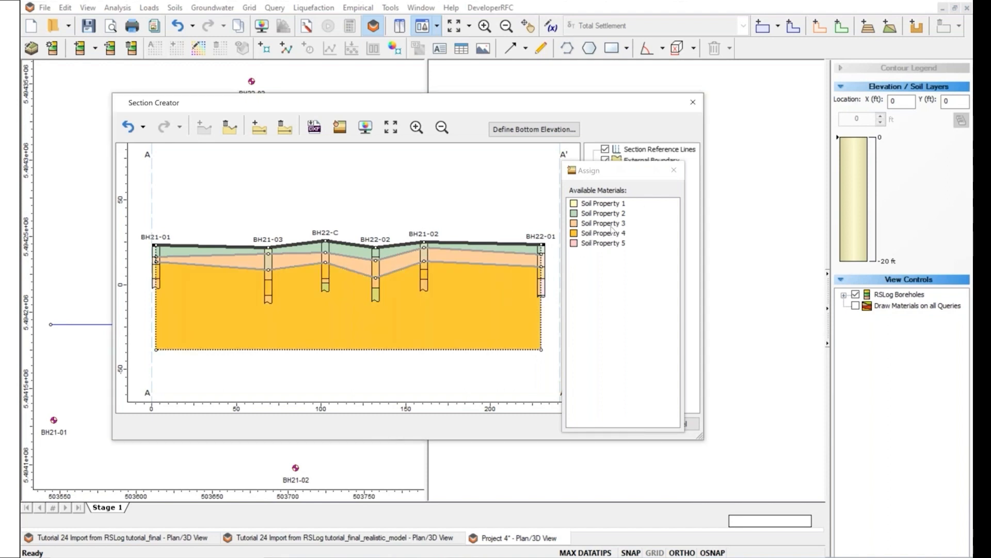
left_click(674, 170)
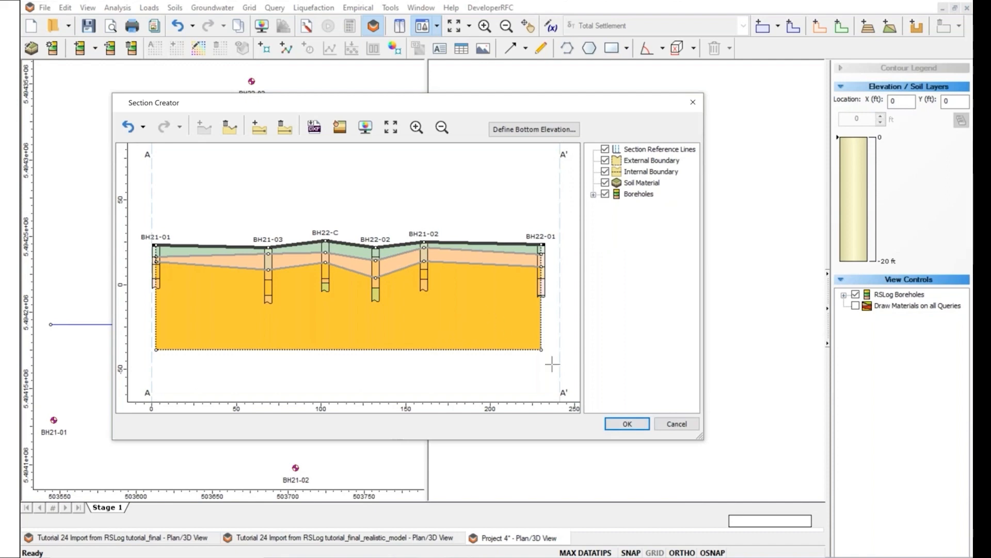
left_click(614, 427)
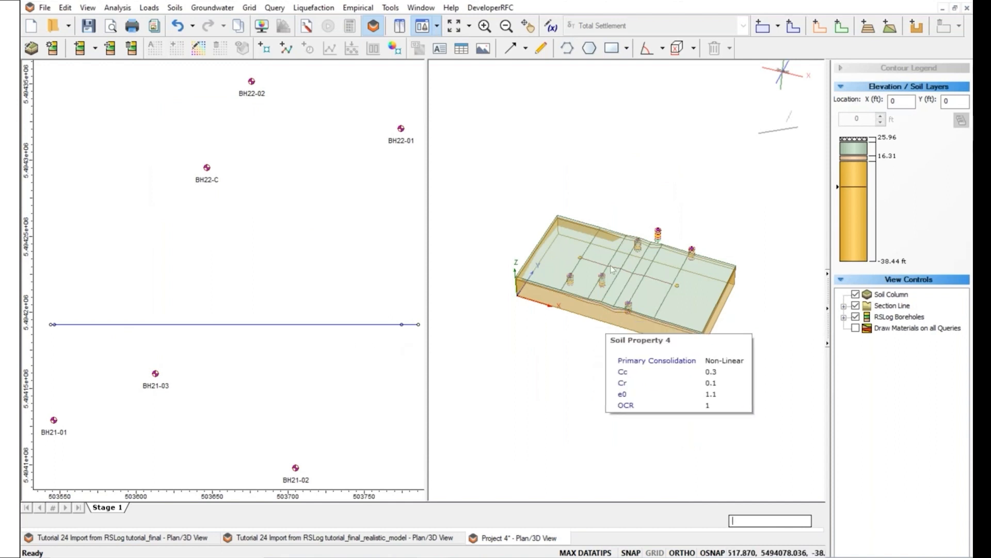
Switch to the 'Tutorial 24 Import from RSLog tutorial_final' document.
left_click(138, 539)
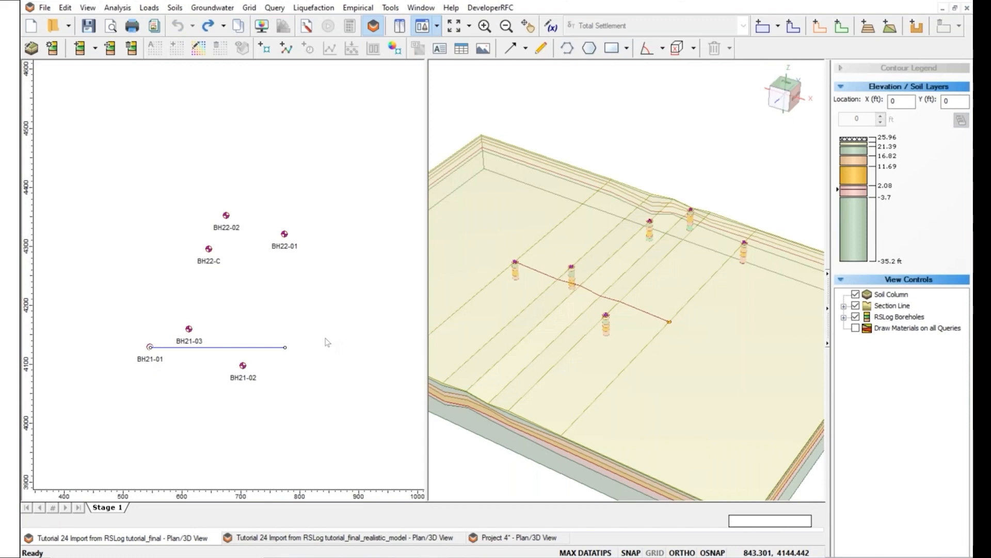
right_click(257, 347)
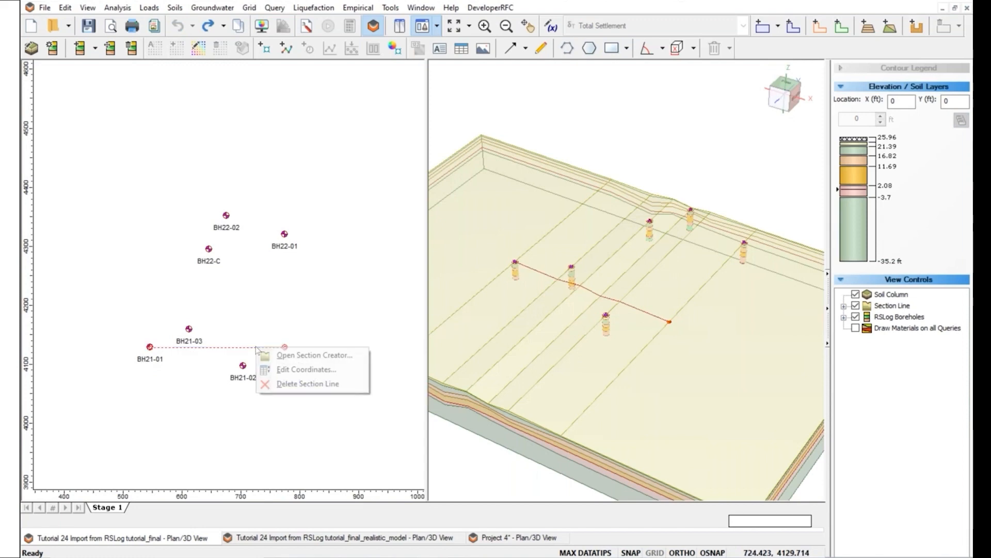
left_click(288, 355)
left_click_drag(455, 103, 362, 92)
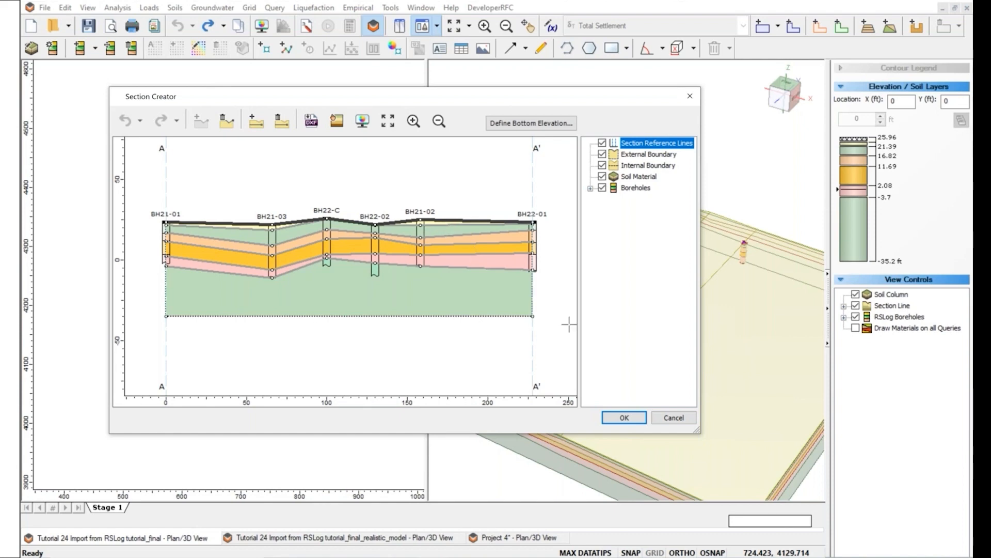
left_click(661, 422)
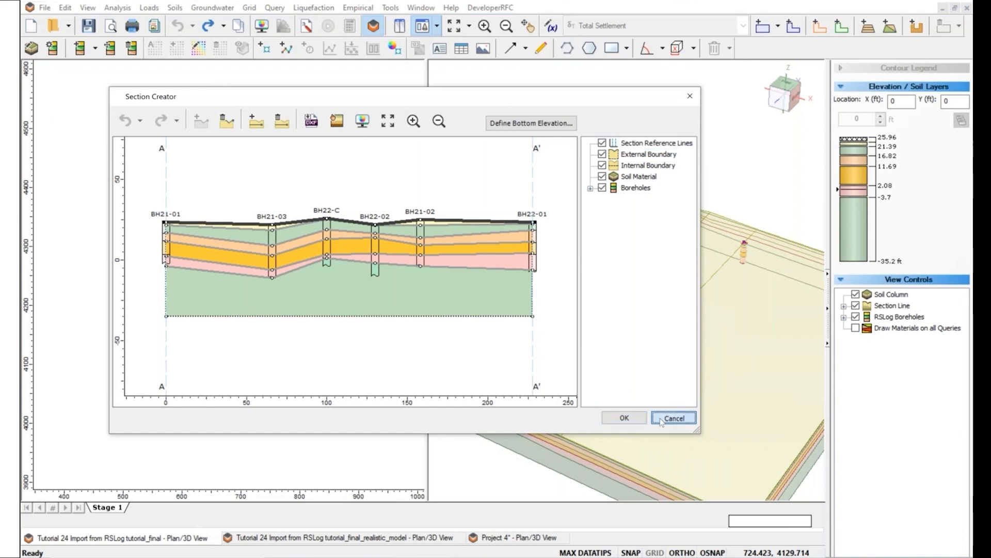
Place a 200 × 100 ft rectangular load of 0.1 t/ft2 between the boreholes.
left_click(149, 7)
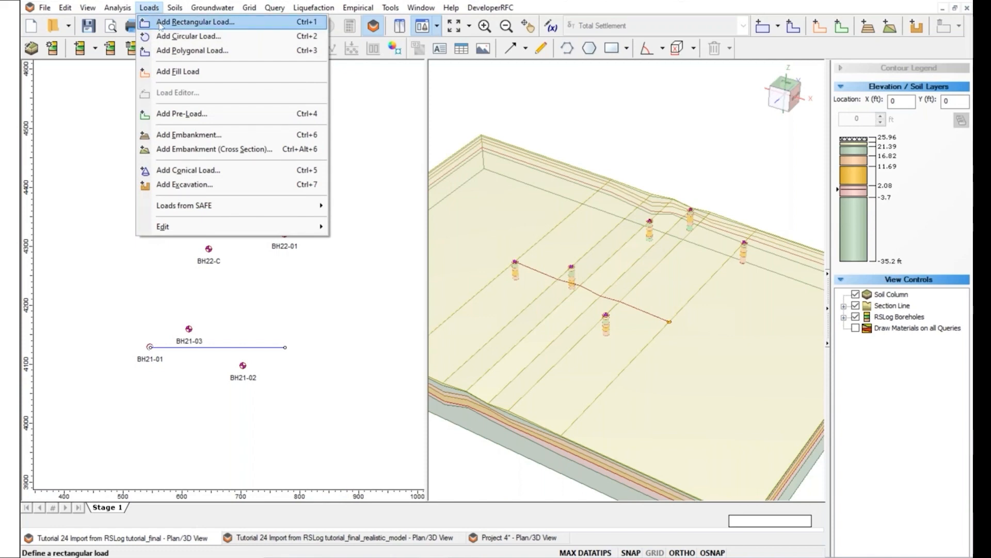
left_click(160, 23)
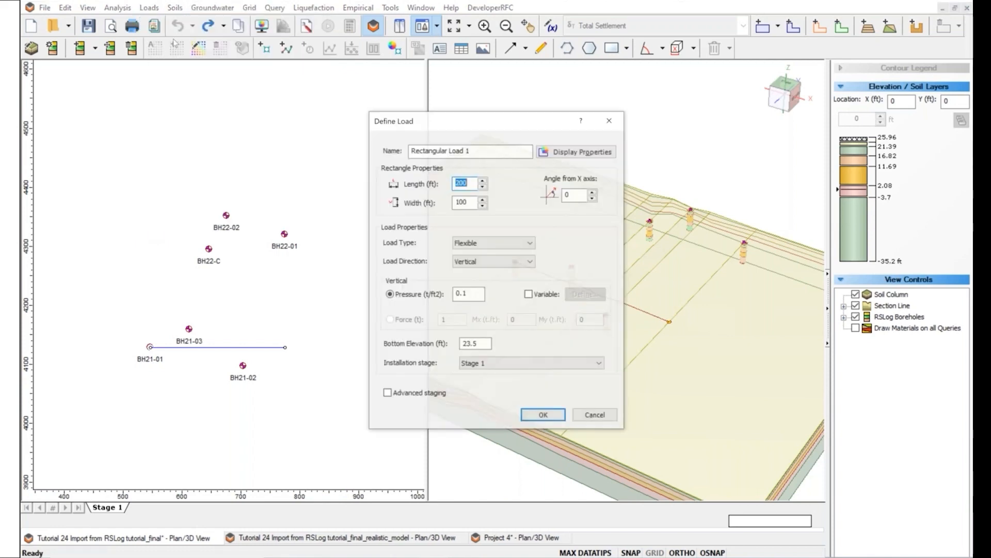
key("Return")
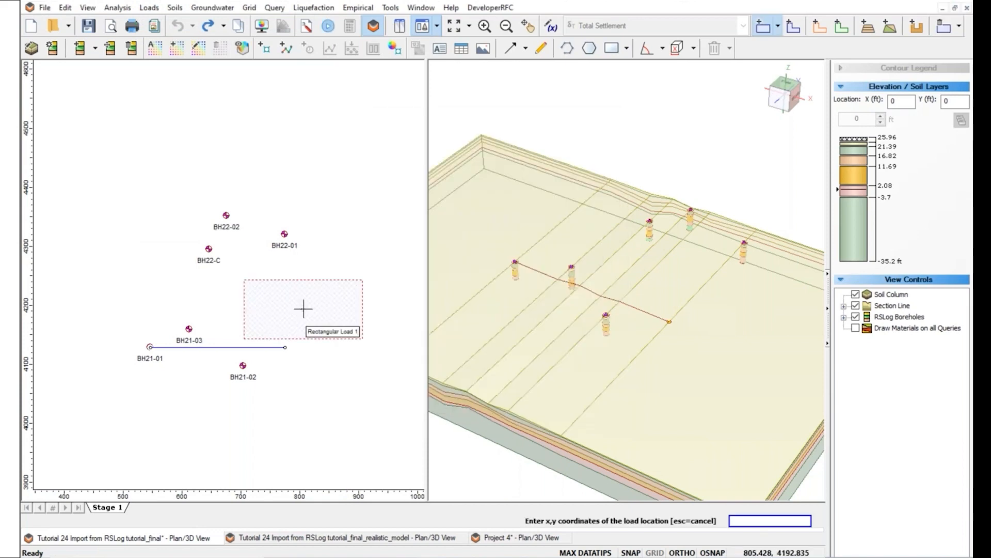
left_click(227, 293)
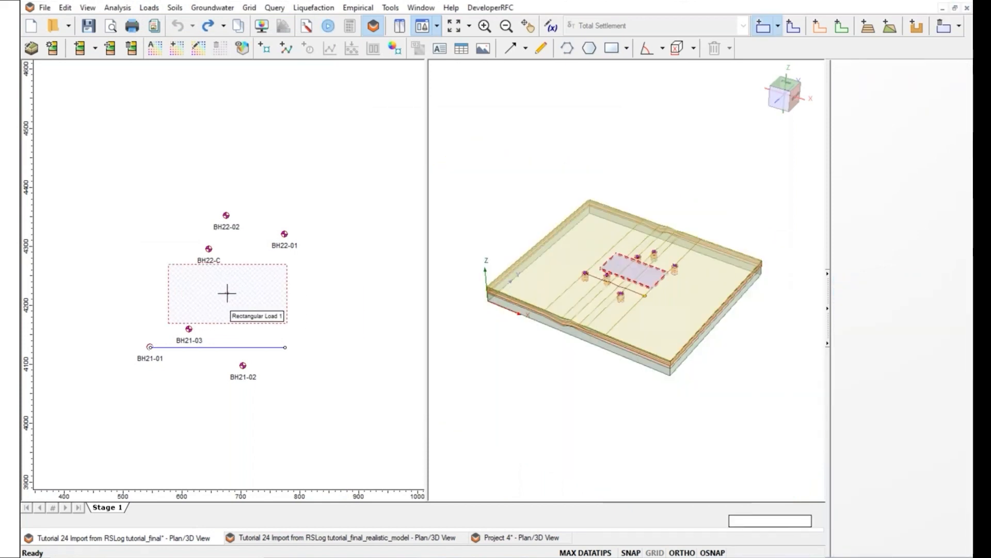
left_click(175, 8)
mouse_move(271, 11)
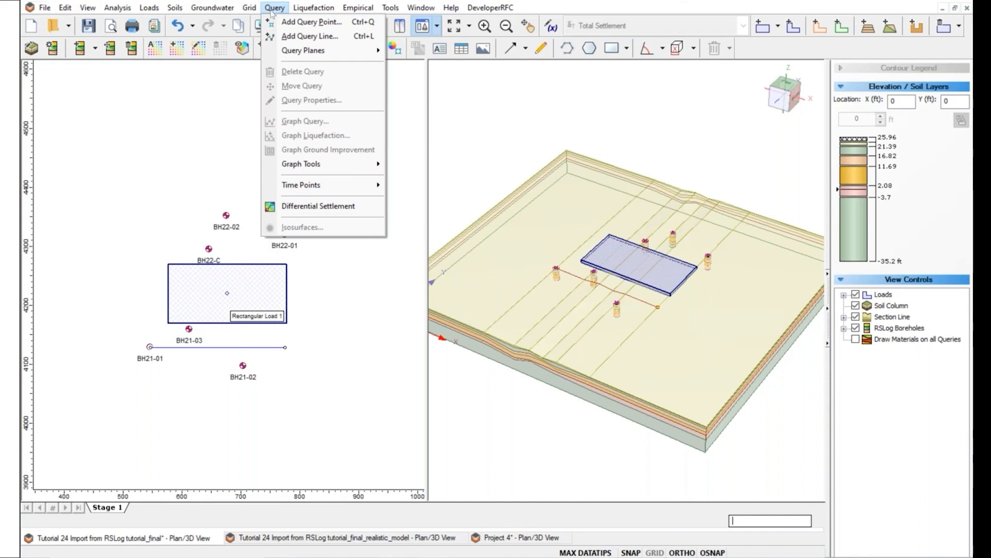
Add Query Line 1 with 20 divisions across Rectangular Load 1, from its west side to its east side.
left_click(293, 37)
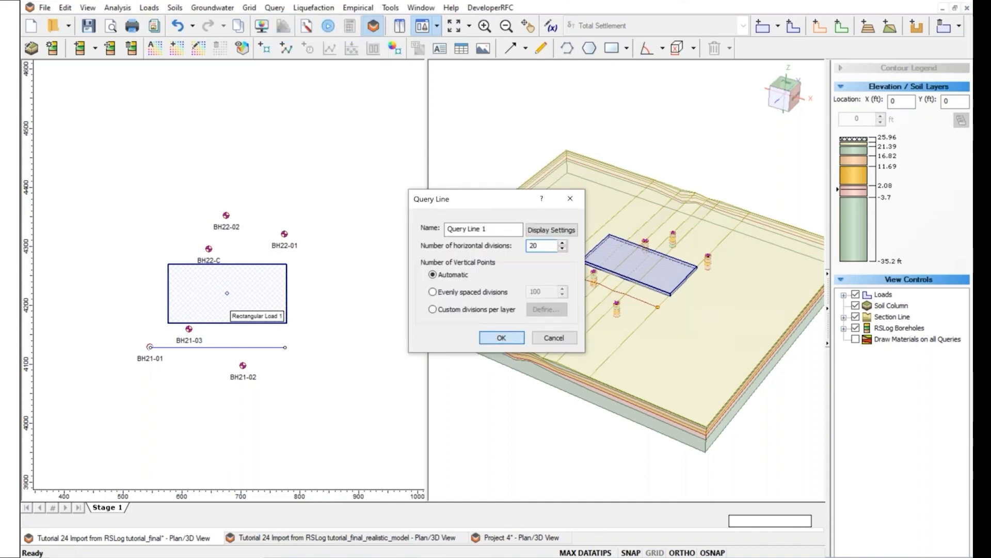
key("Return")
left_click(140, 293)
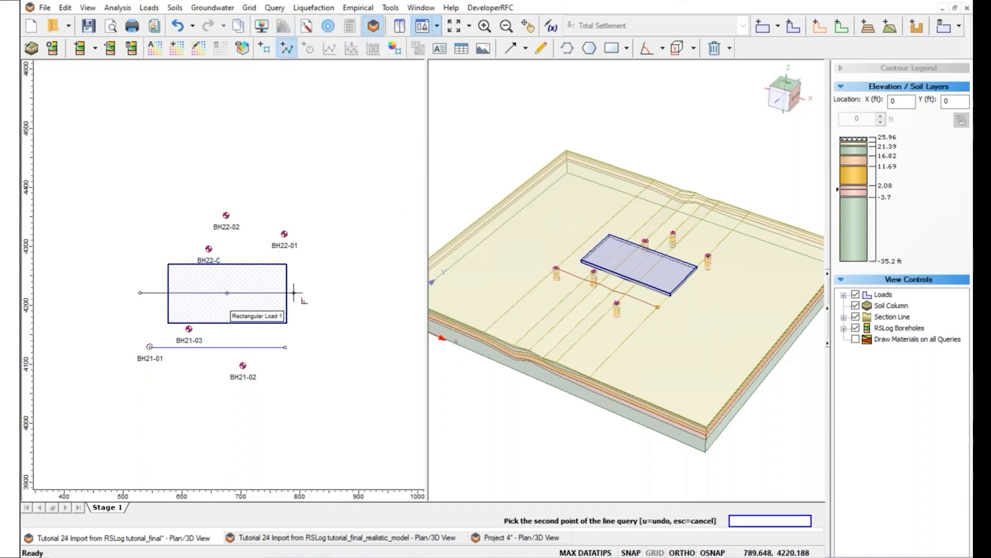
left_click(321, 293)
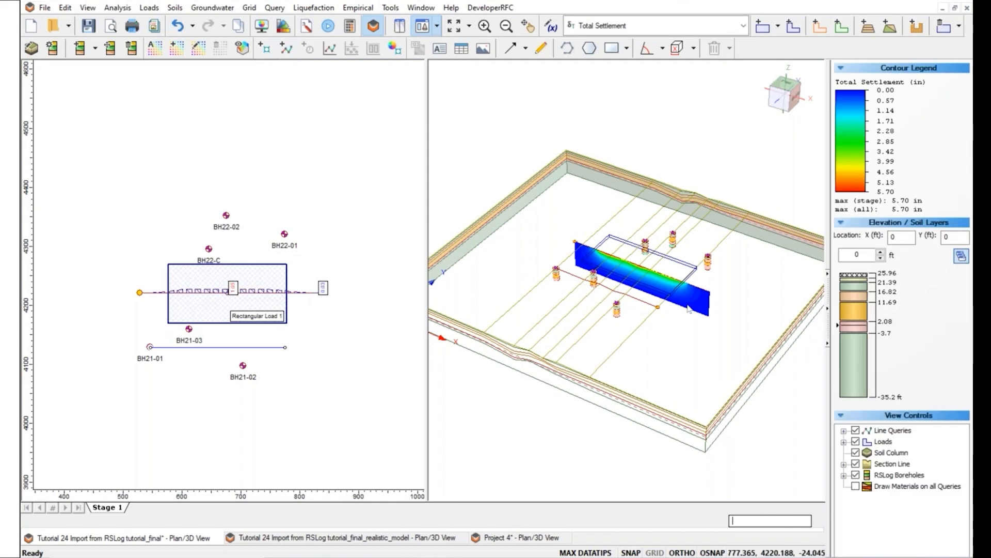
Rotate and zoom the 3D view onto the settlement slice, then switch to the realistic RSLog model.
left_click_drag(585, 379, 590, 370)
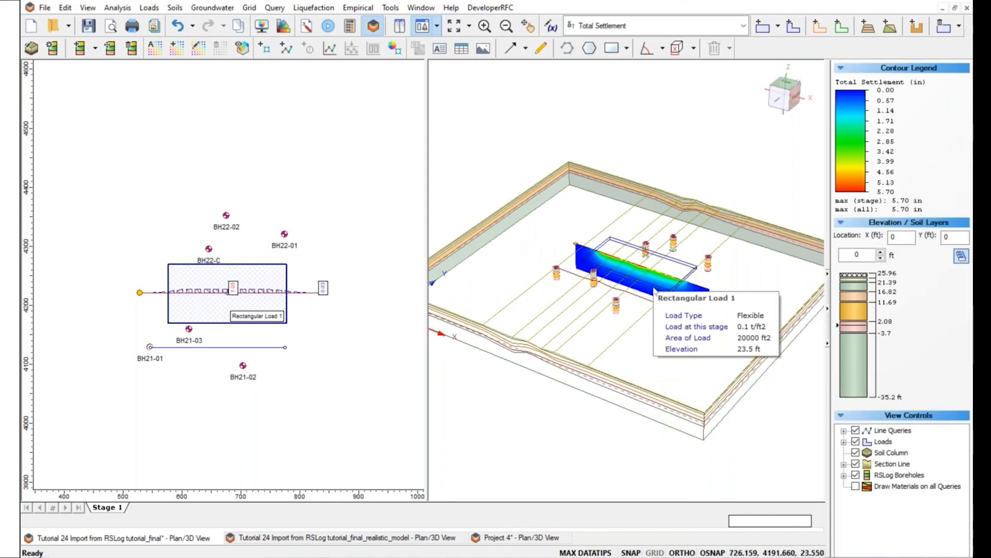
scroll(652, 286, "up", 1)
scroll(652, 286, "up", 3)
left_click_drag(648, 341, 566, 371)
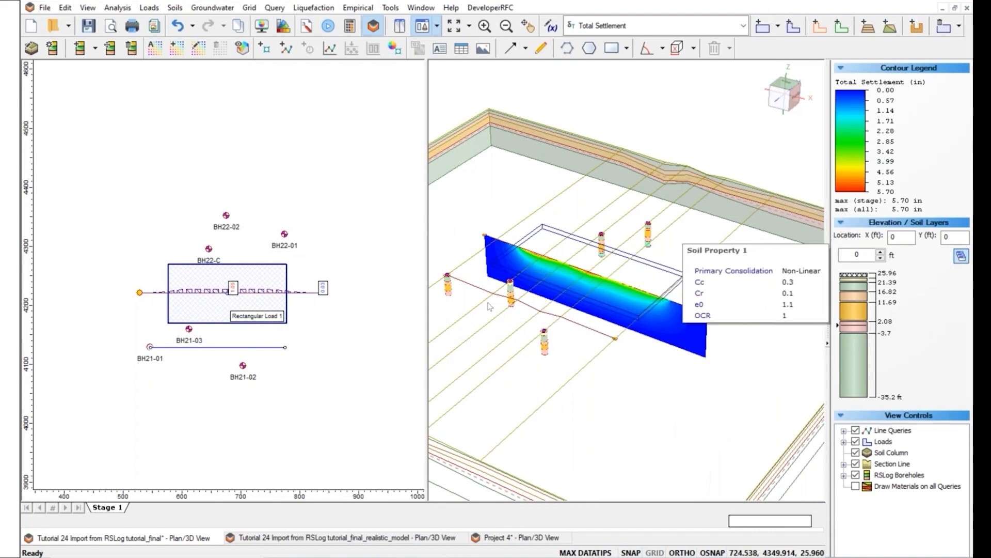
left_click(337, 539)
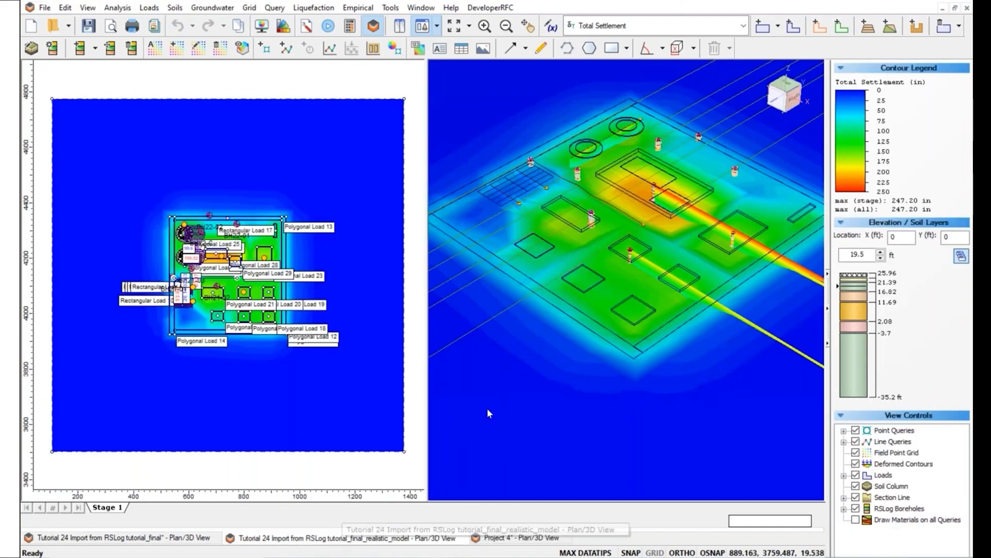
Orbit, pan and zoom the realistic model to inspect its total settlement contours, up to 247.20 in.
mouse_move(489, 387)
left_mouse_down()
mouse_move(515, 381)
mouse_move(496, 376)
left_mouse_up()
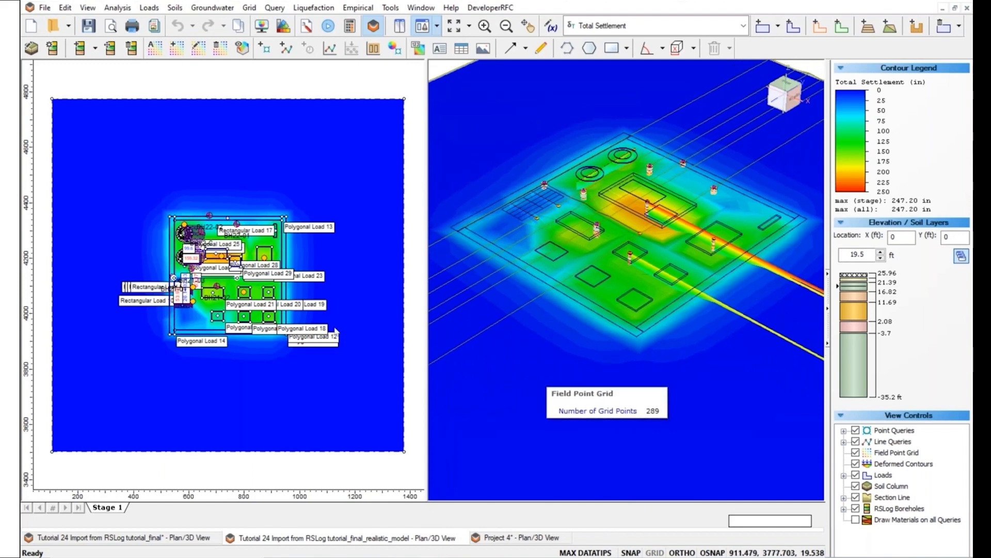
left_click_drag(578, 318, 536, 353)
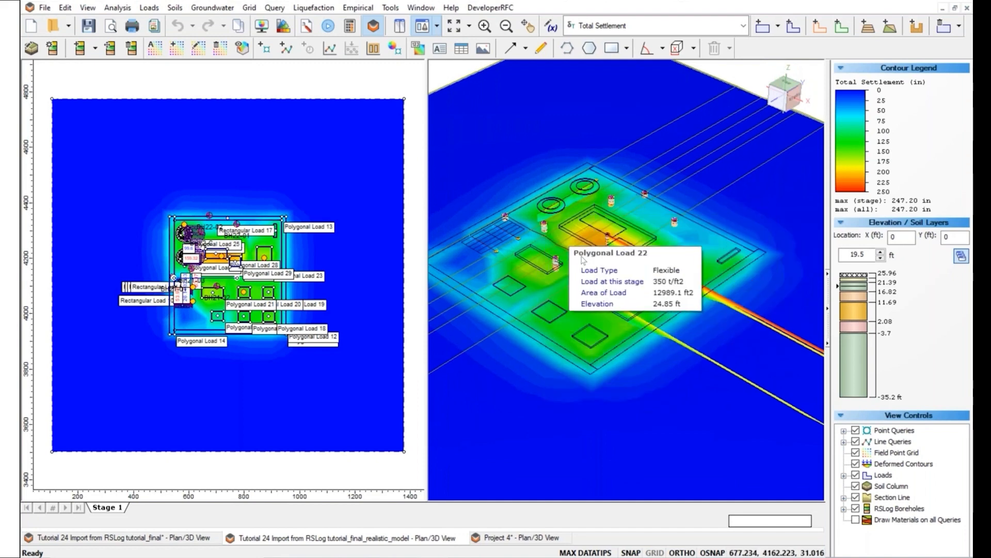
scroll(523, 383, "down", 1)
scroll(522, 383, "down", 3)
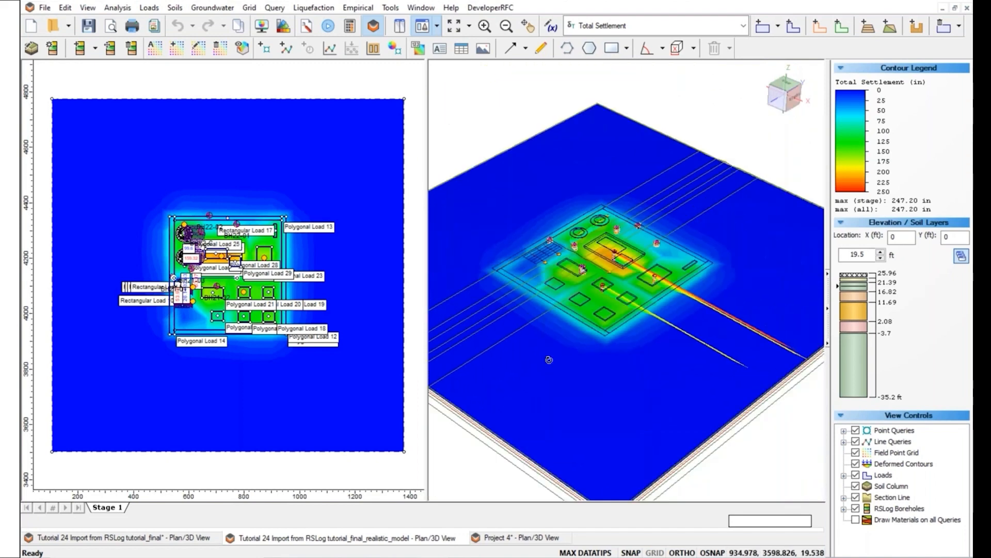
scroll(590, 305, "up", 4)
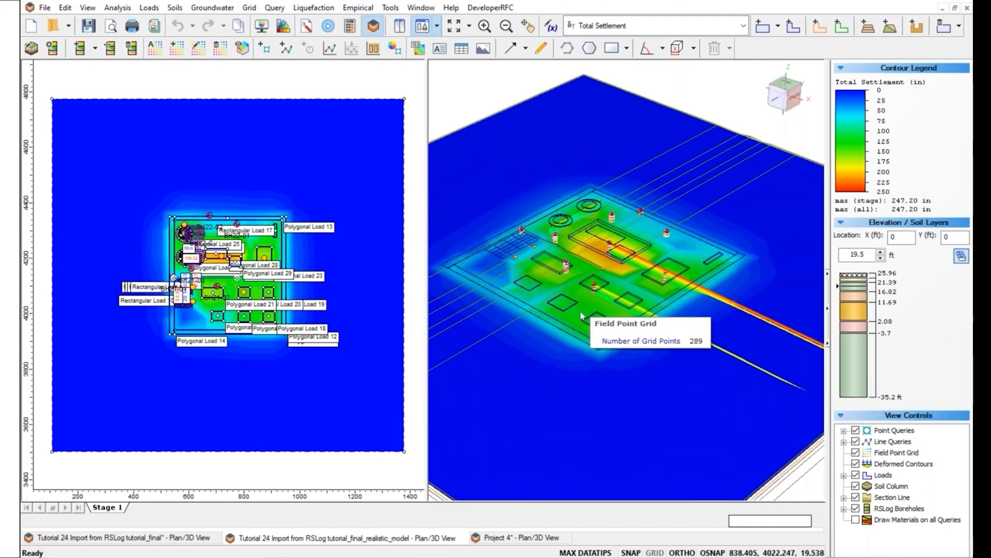